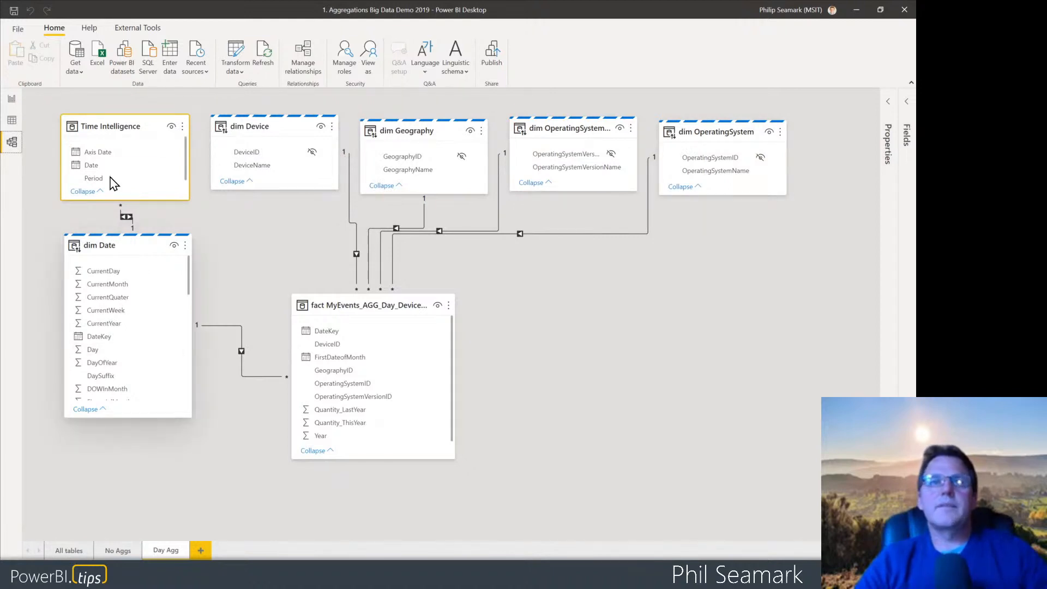
- Display the DAX formula of the Events measure in the fact MyEvents table from the report view
{"action": "left_click", "coordinate": [12, 104]}
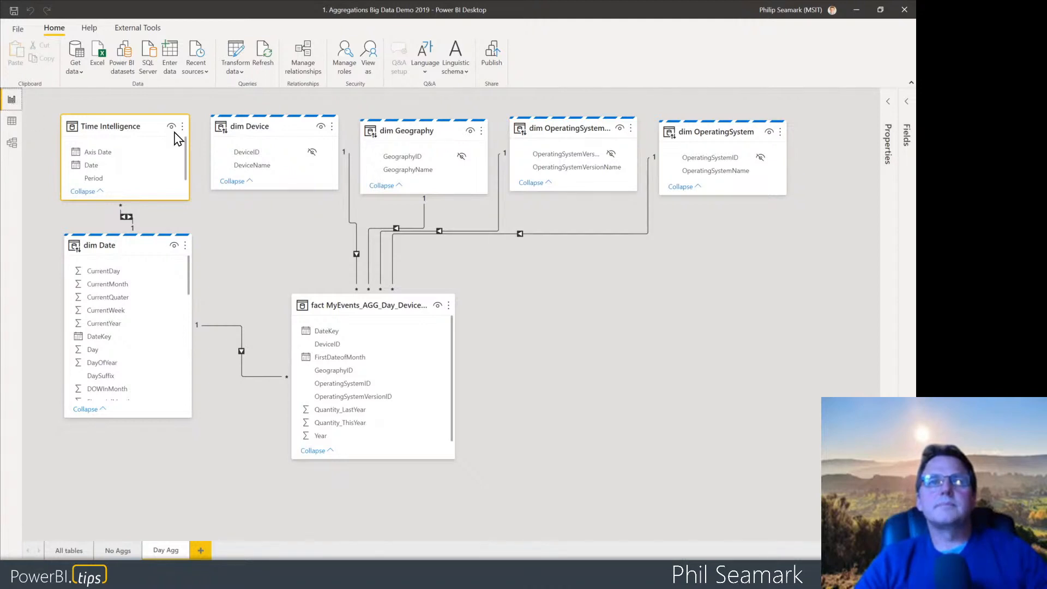
{"action": "left_click", "coordinate": [11, 120]}
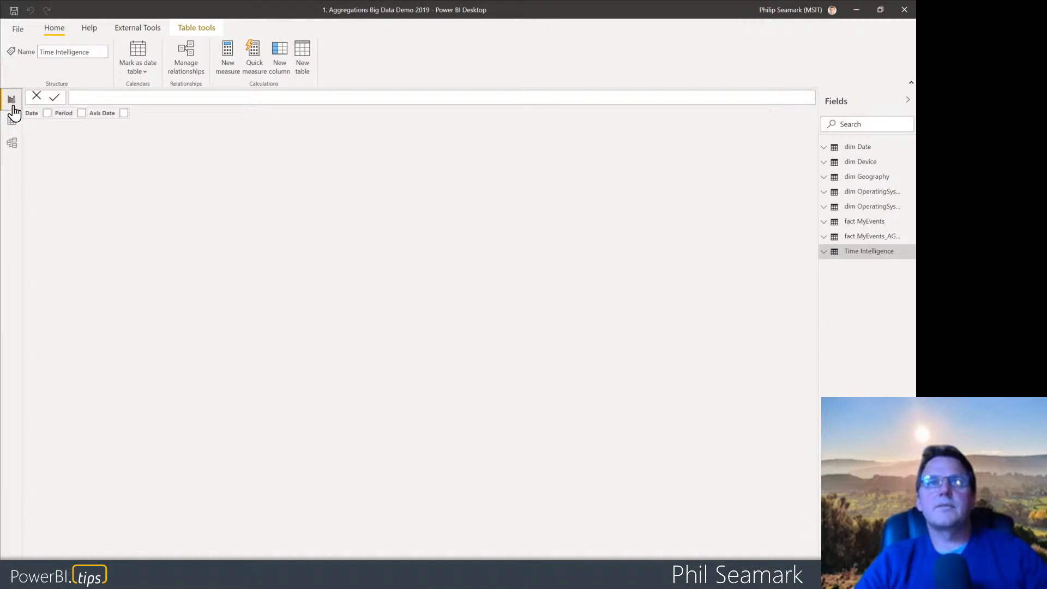
{"action": "left_click", "coordinate": [12, 103]}
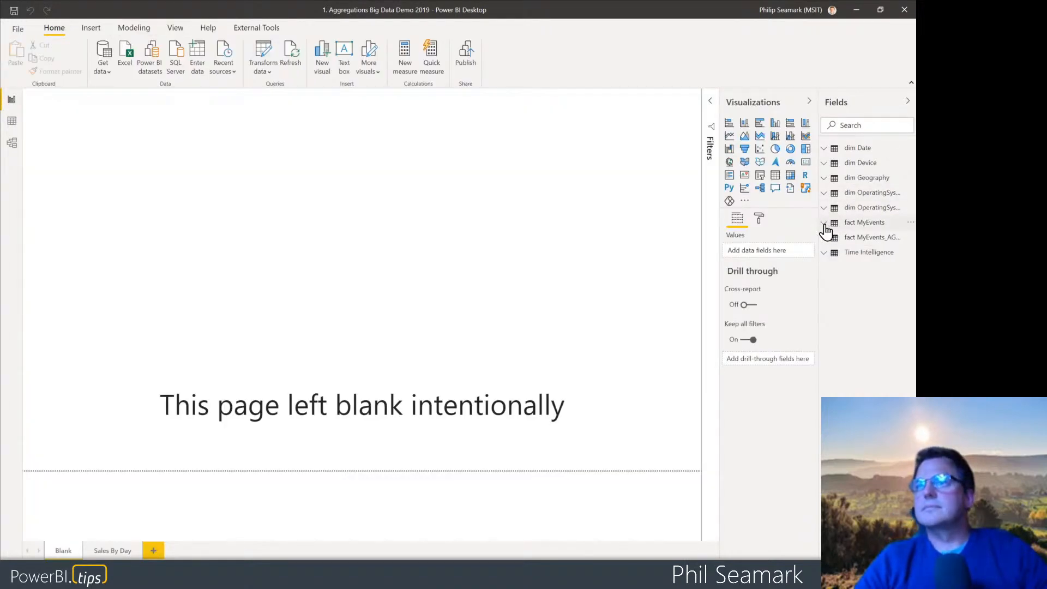
{"action": "left_click", "coordinate": [824, 225]}
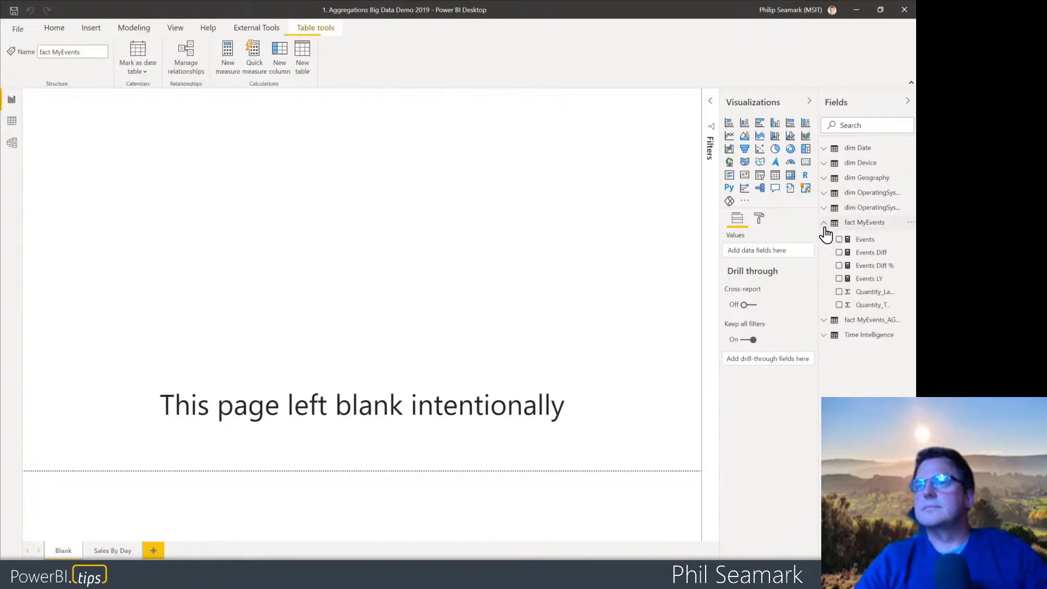
{"action": "left_click", "coordinate": [864, 240]}
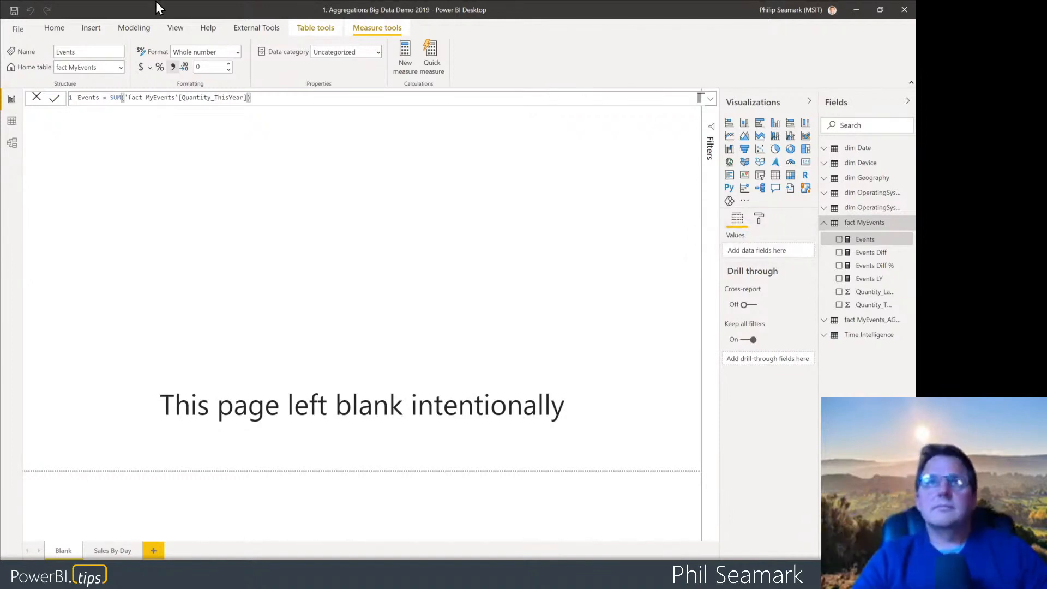
- Start a Performance analyzer recording and add the Events measure to the Blank page as a new column chart
{"action": "left_click", "coordinate": [187, 32]}
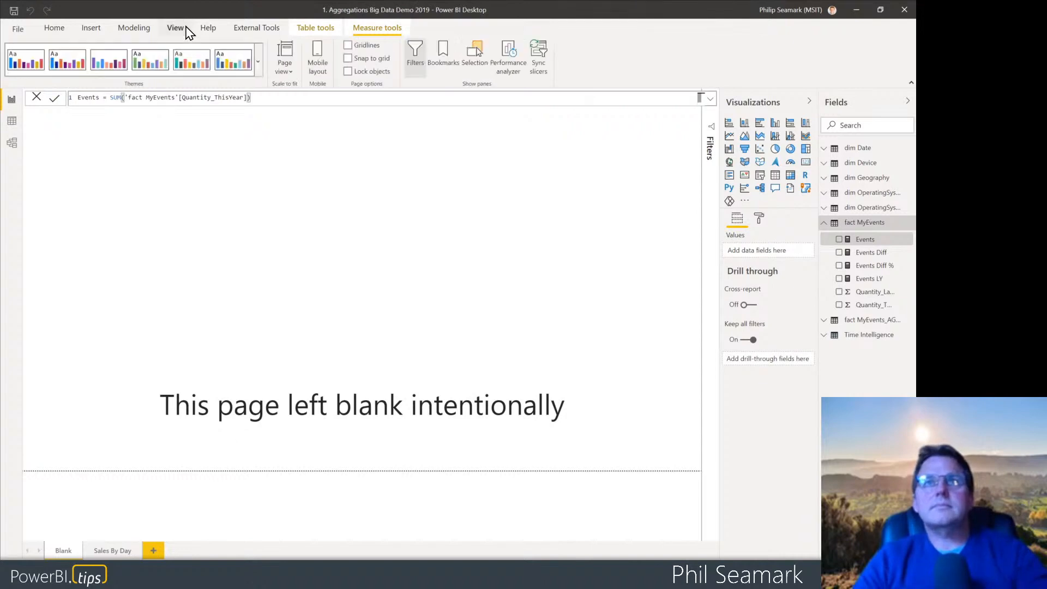
{"action": "left_click", "coordinate": [507, 64]}
{"action": "left_click", "coordinate": [529, 124]}
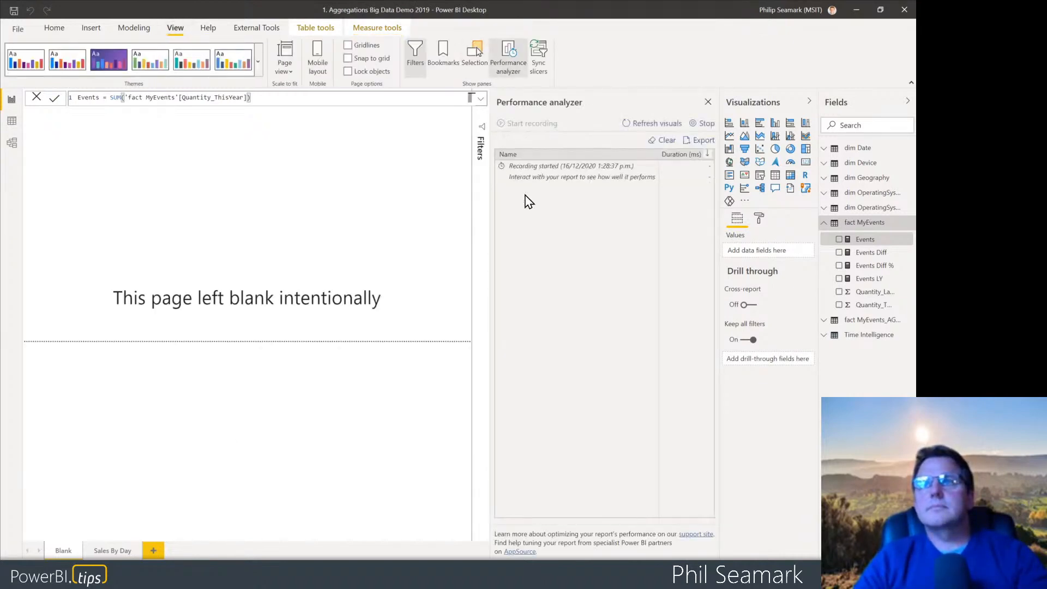
{"action": "left_click_drag", "start_coordinate": [491, 225], "coordinate": [565, 227]}
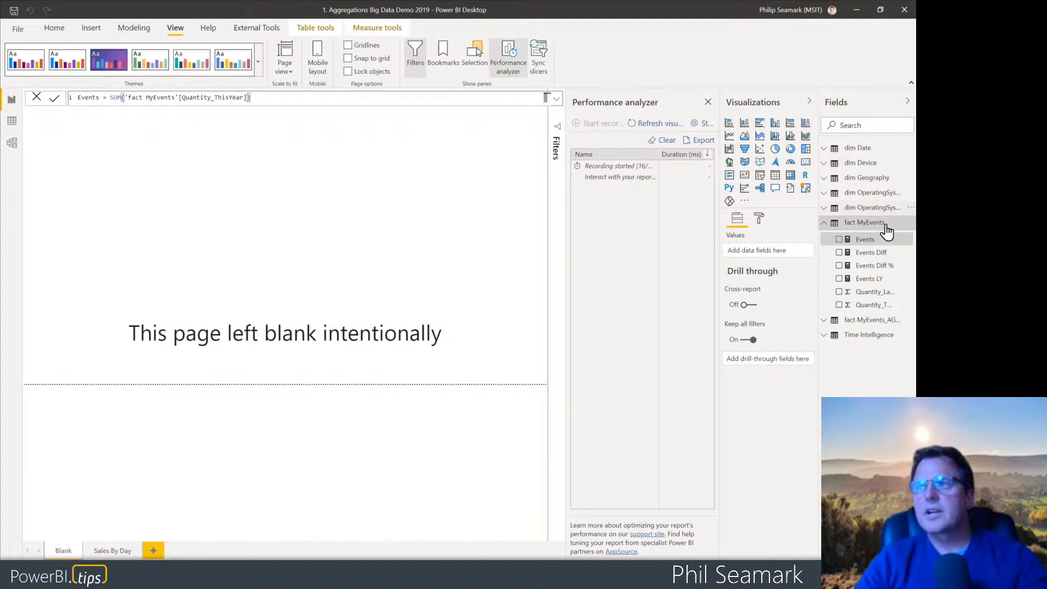
{"action": "left_click_drag", "start_coordinate": [878, 243], "coordinate": [456, 247]}
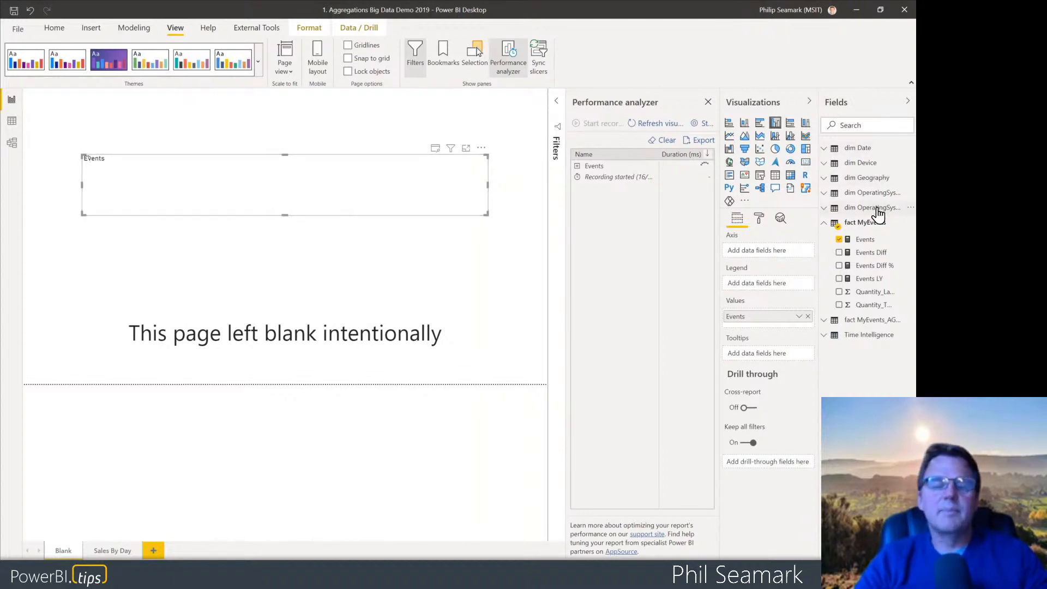
{"action": "mouse_move", "coordinate": [868, 170]}
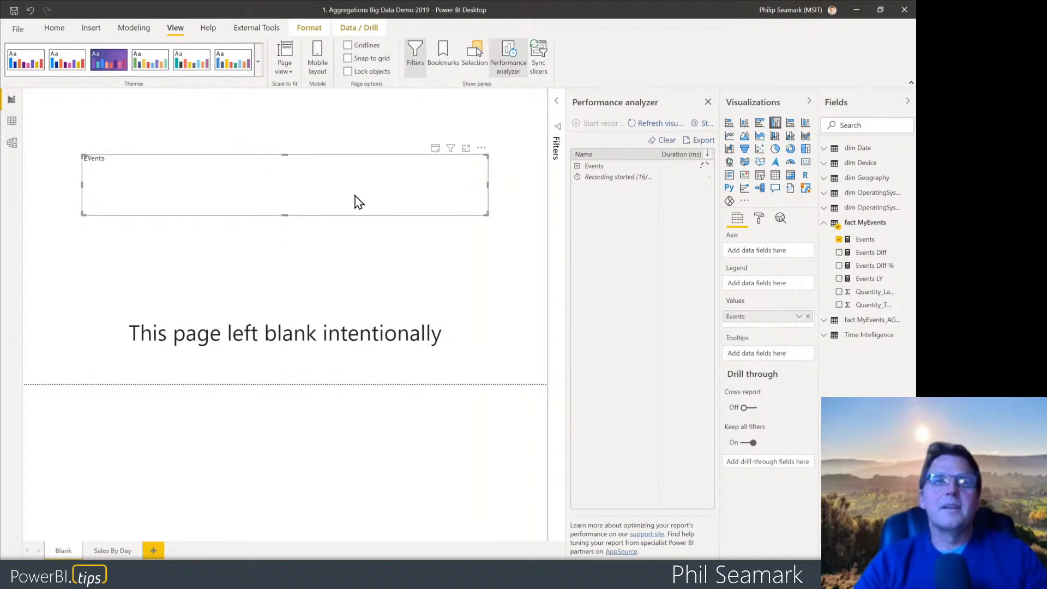
- Position the fact MyEvents_AGG_Day_Device_OS_Ver_Geo table beside dim Date in the Day Agg model layout and enlarge its card
{"action": "left_click", "coordinate": [12, 146]}
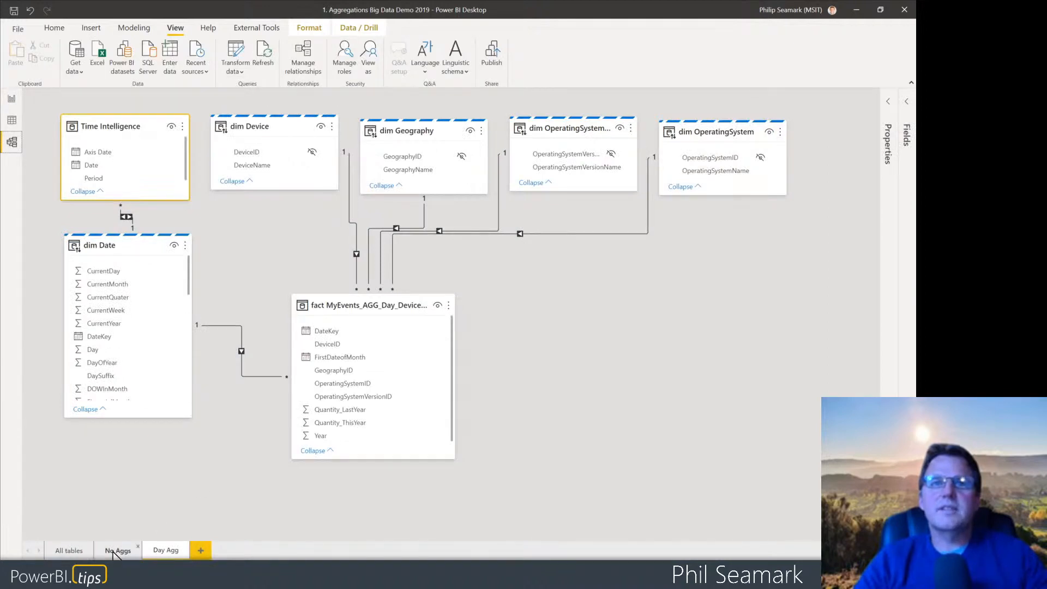
{"action": "left_click", "coordinate": [161, 552]}
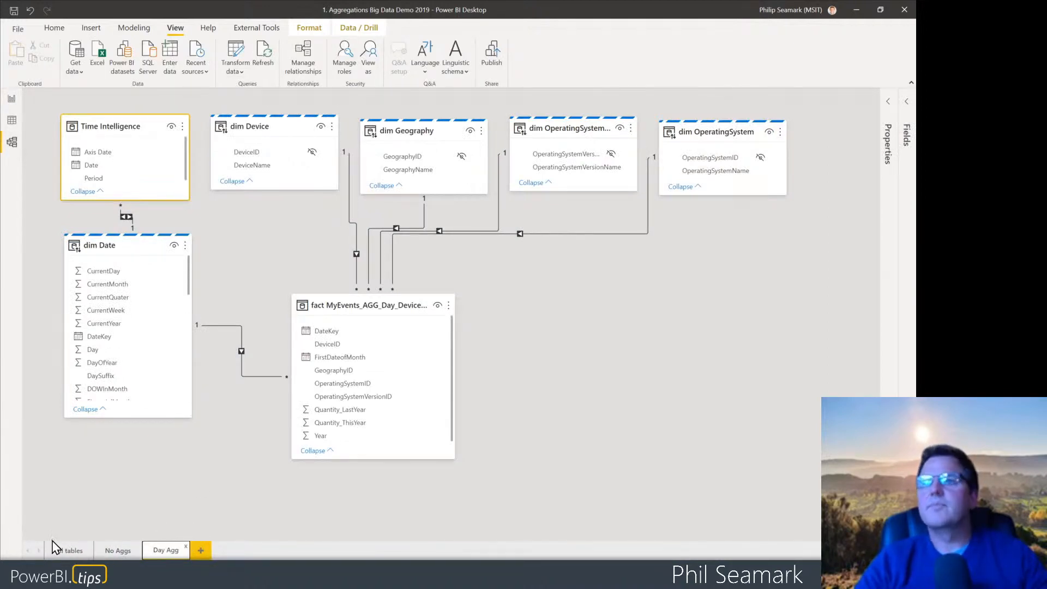
{"action": "left_click", "coordinate": [907, 101]}
{"action": "left_click_drag", "start_coordinate": [836, 224], "coordinate": [342, 327]}
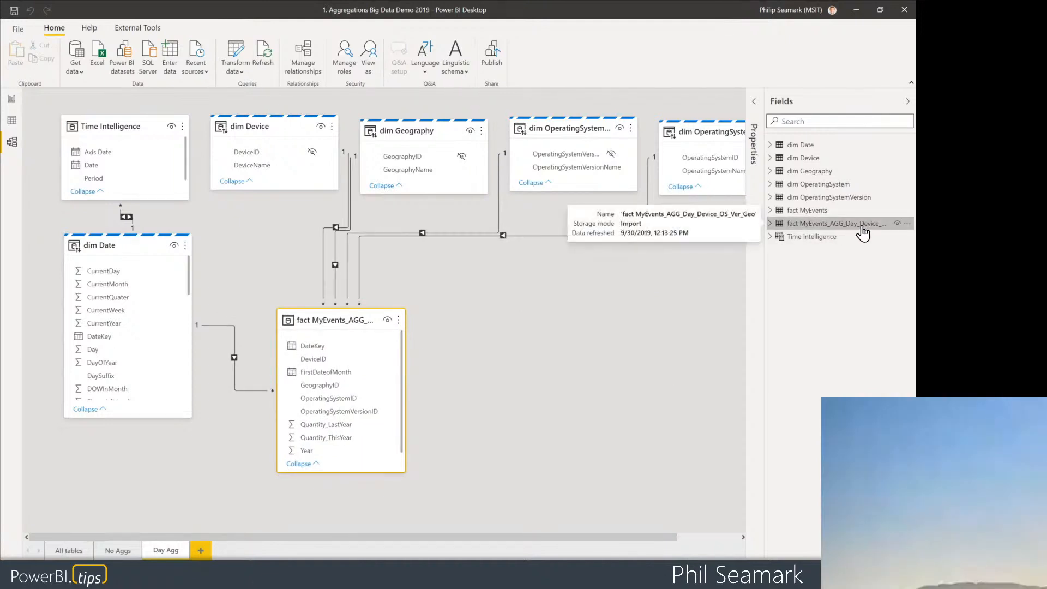
{"action": "left_click_drag", "start_coordinate": [862, 225], "coordinate": [524, 348]}
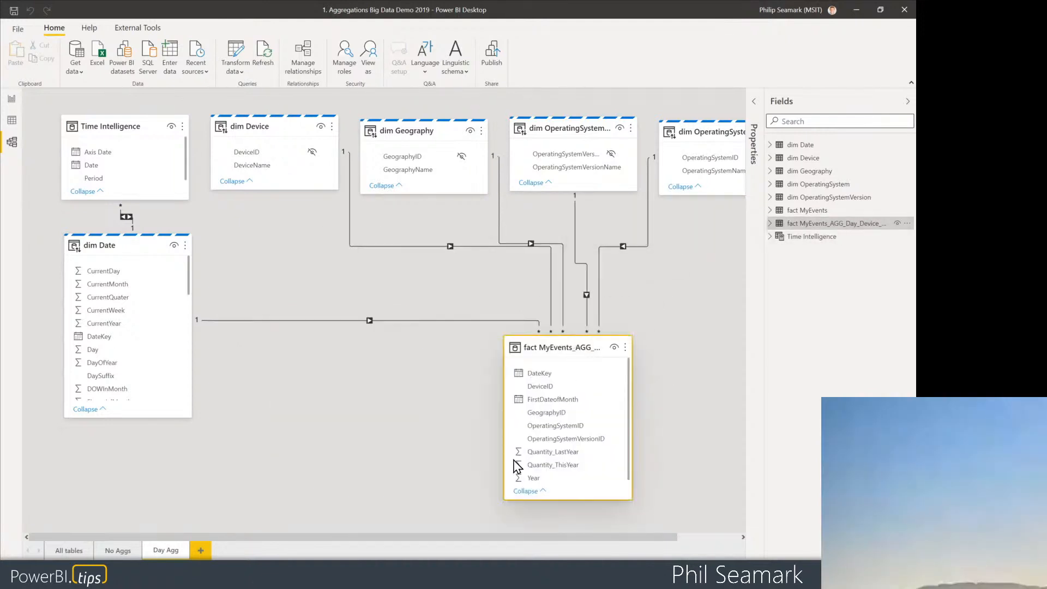
{"action": "left_click_drag", "start_coordinate": [409, 537], "coordinate": [454, 556]}
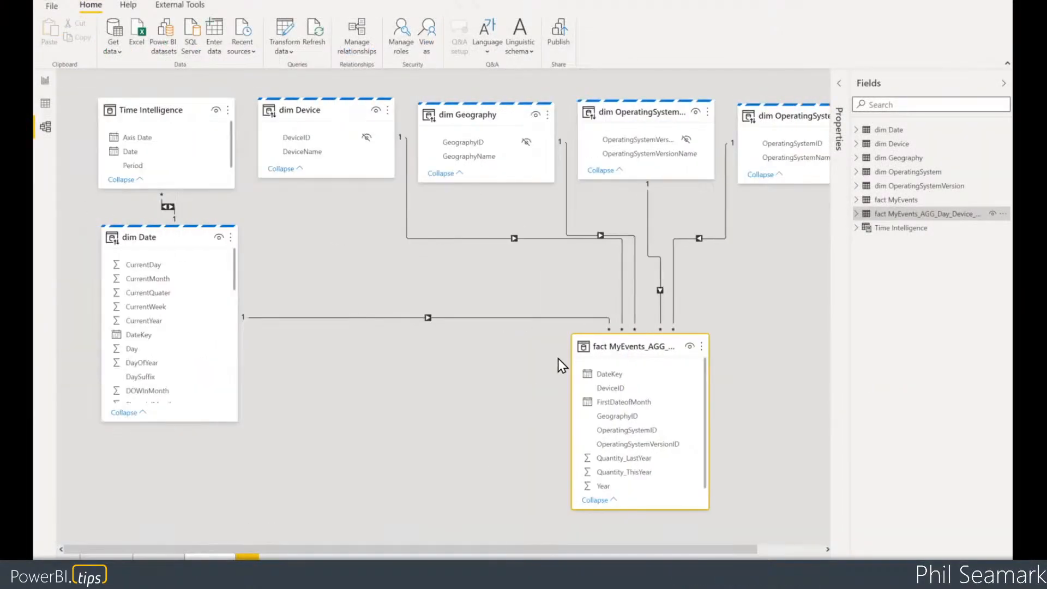
{"action": "left_click_drag", "start_coordinate": [575, 351], "coordinate": [301, 320]}
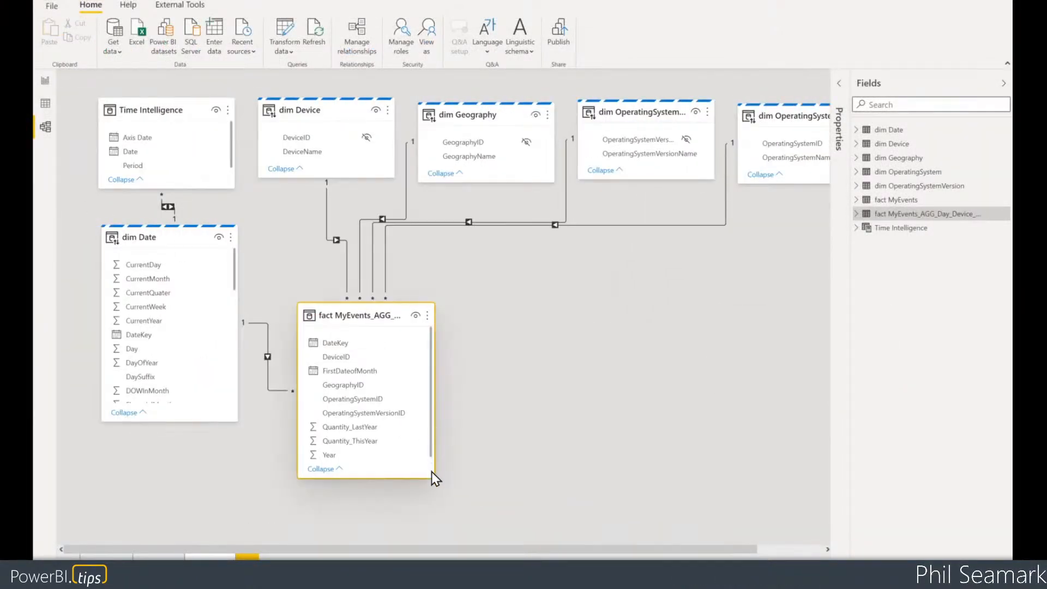
{"action": "left_click_drag", "start_coordinate": [431, 477], "coordinate": [507, 512]}
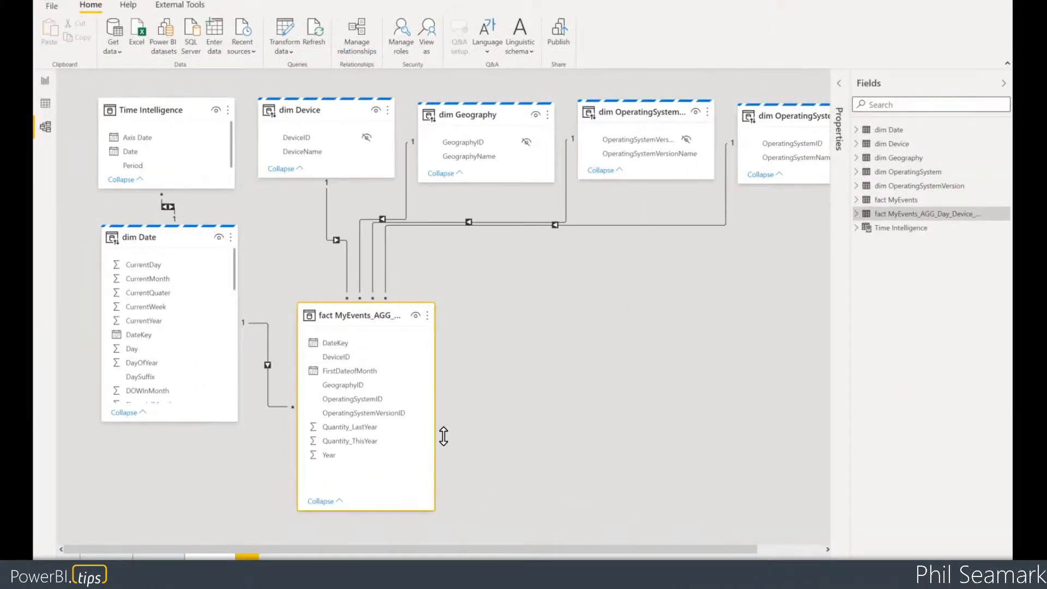
{"action": "left_click_drag", "start_coordinate": [436, 431], "coordinate": [474, 431]}
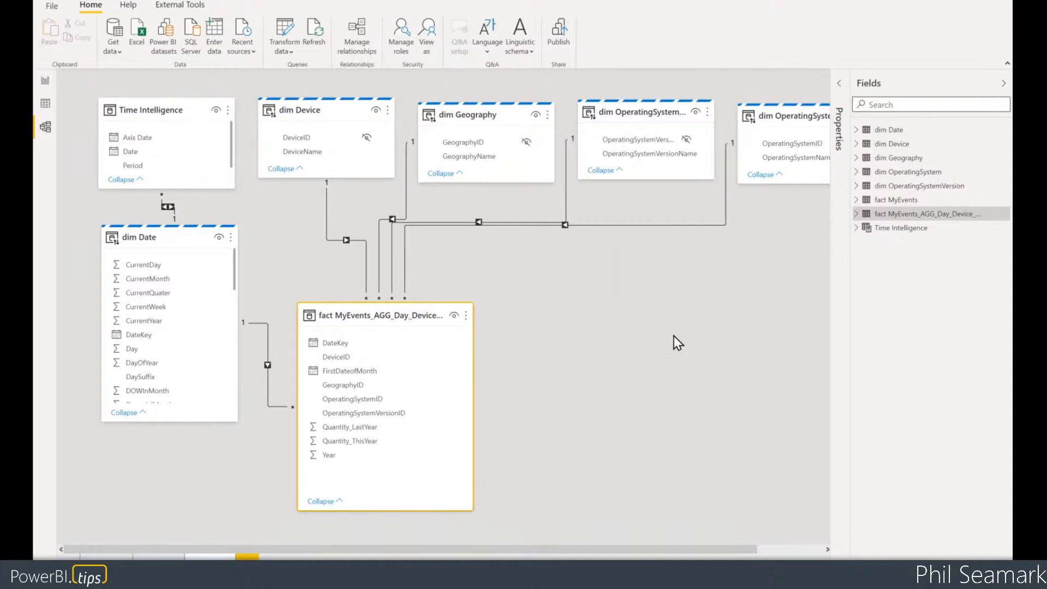
- Add the fact MyEvents table to the Day Agg diagram beside the aggregation table, and check the aggregation table's storage mode
{"action": "left_click_drag", "start_coordinate": [915, 206], "coordinate": [644, 336]}
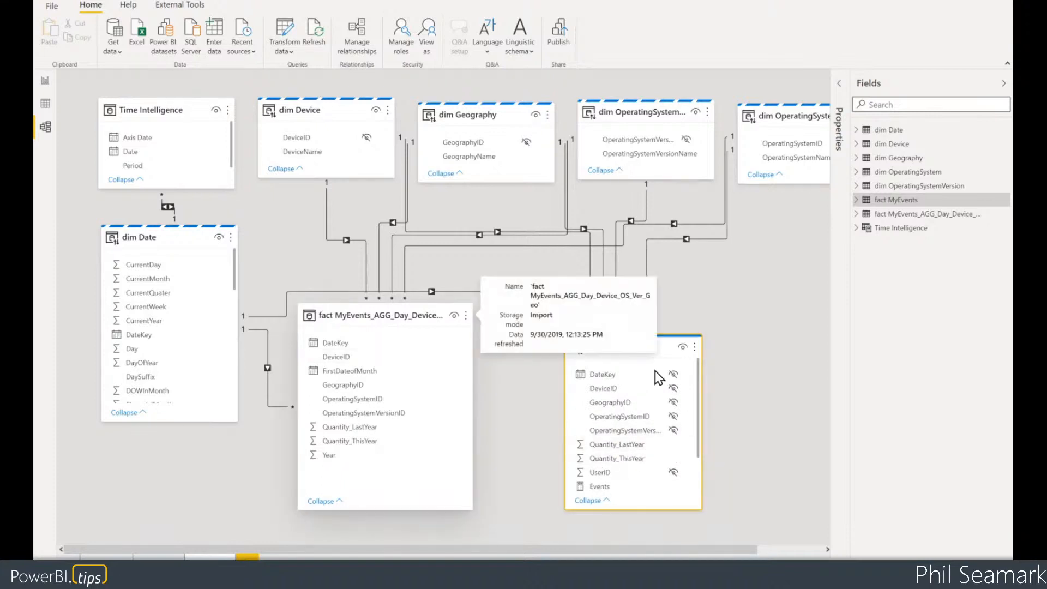
{"action": "mouse_move", "coordinate": [648, 341]}
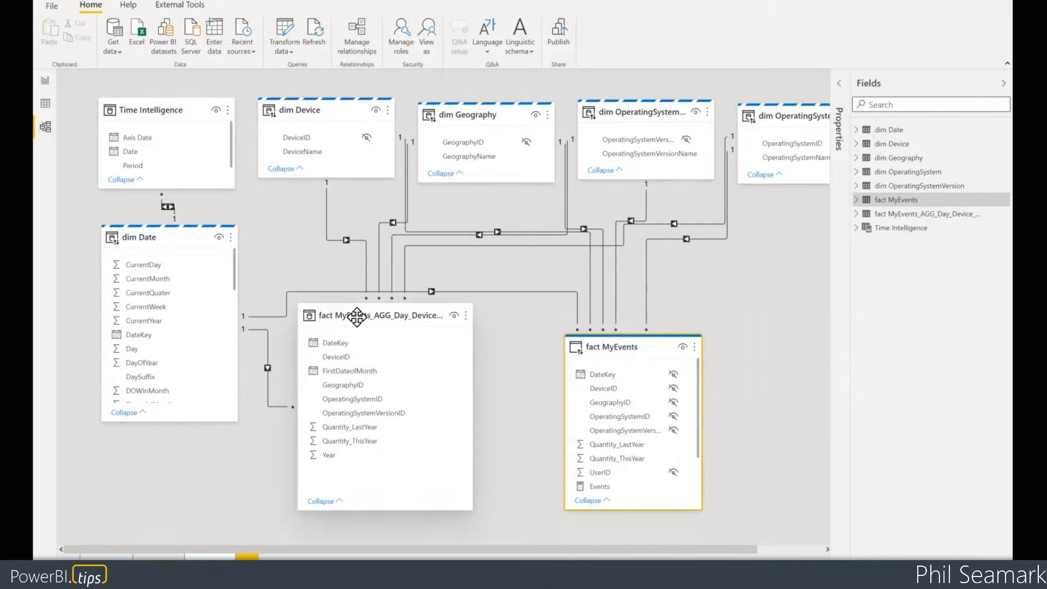
{"action": "mouse_move", "coordinate": [358, 317]}
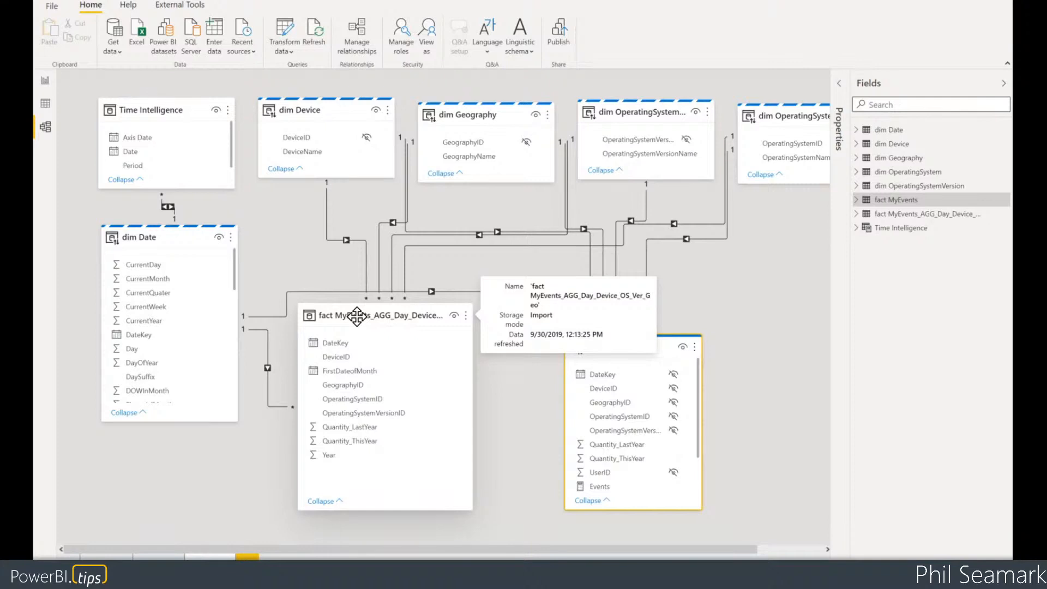
{"action": "left_click", "coordinate": [357, 315]}
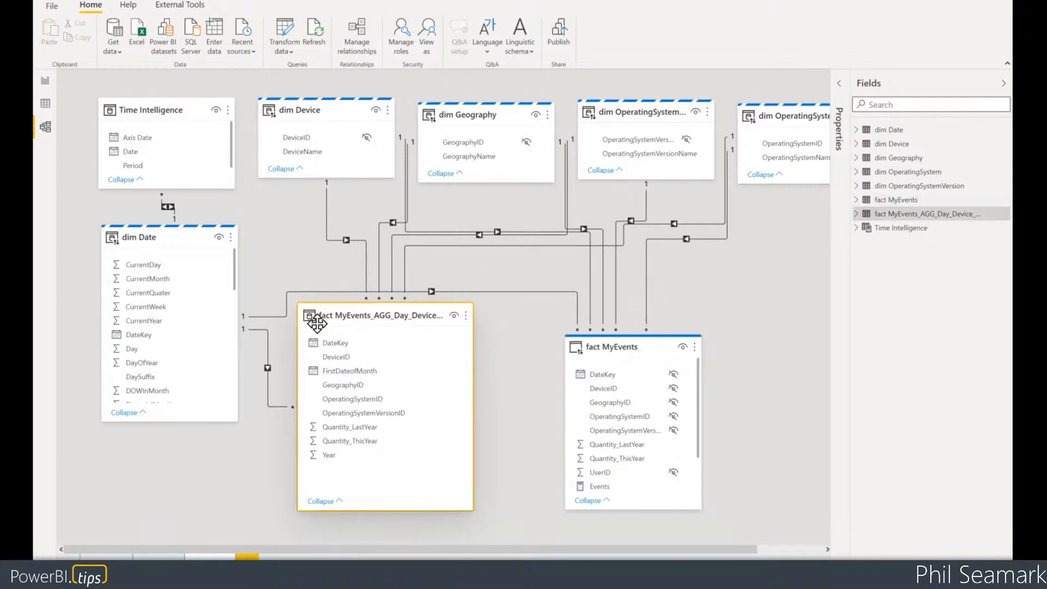
- Examine the rows of fact MyEvents_AGG_Day_Device_OS_Ver_Geo in the data view, and check the Events chart in the report
{"action": "left_click", "coordinate": [49, 103]}
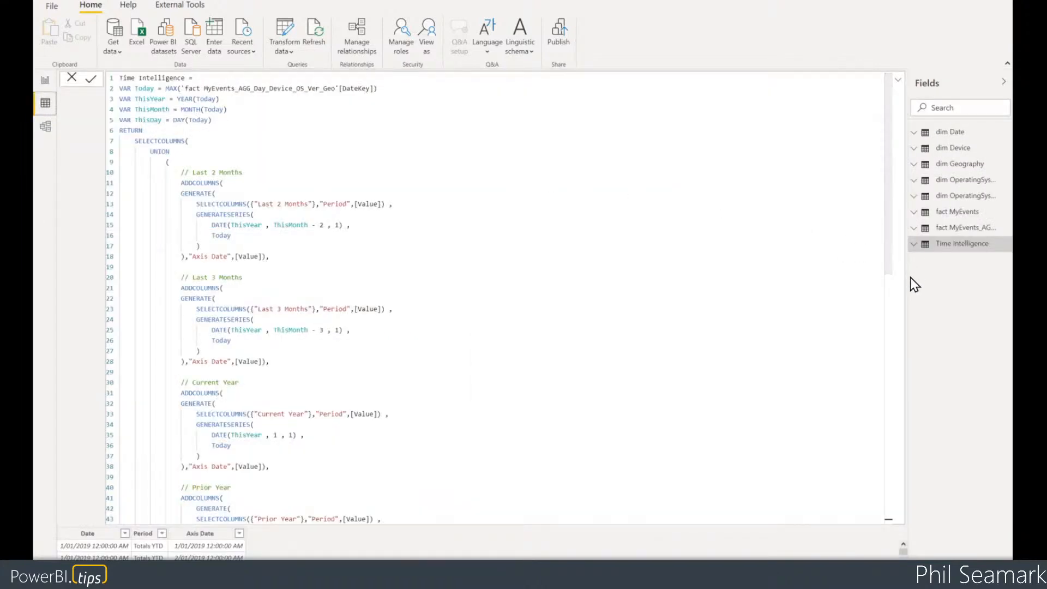
{"action": "left_click_drag", "start_coordinate": [907, 278], "coordinate": [769, 271]}
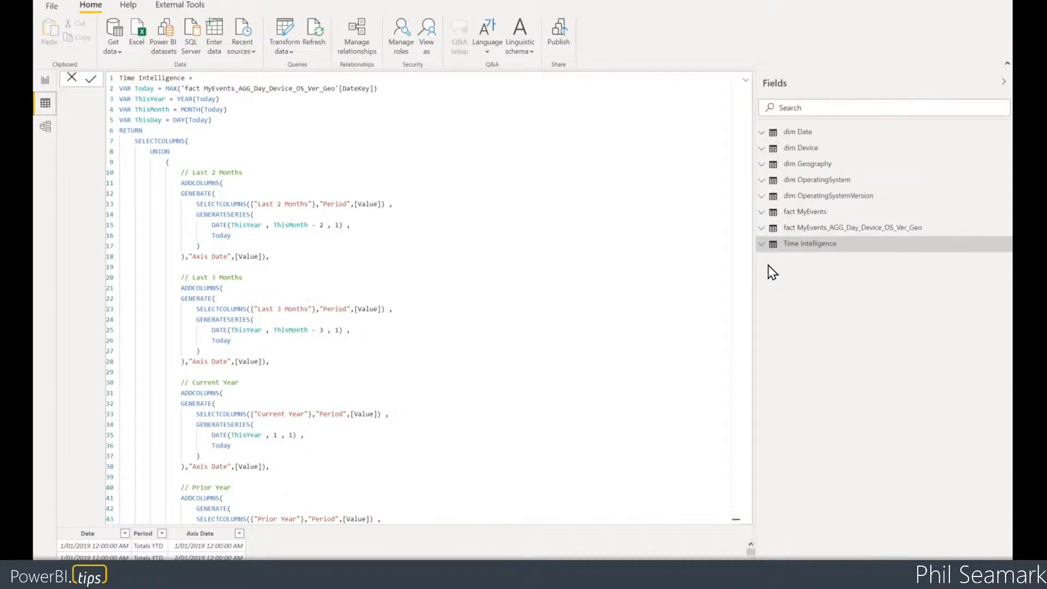
{"action": "left_click", "coordinate": [869, 231]}
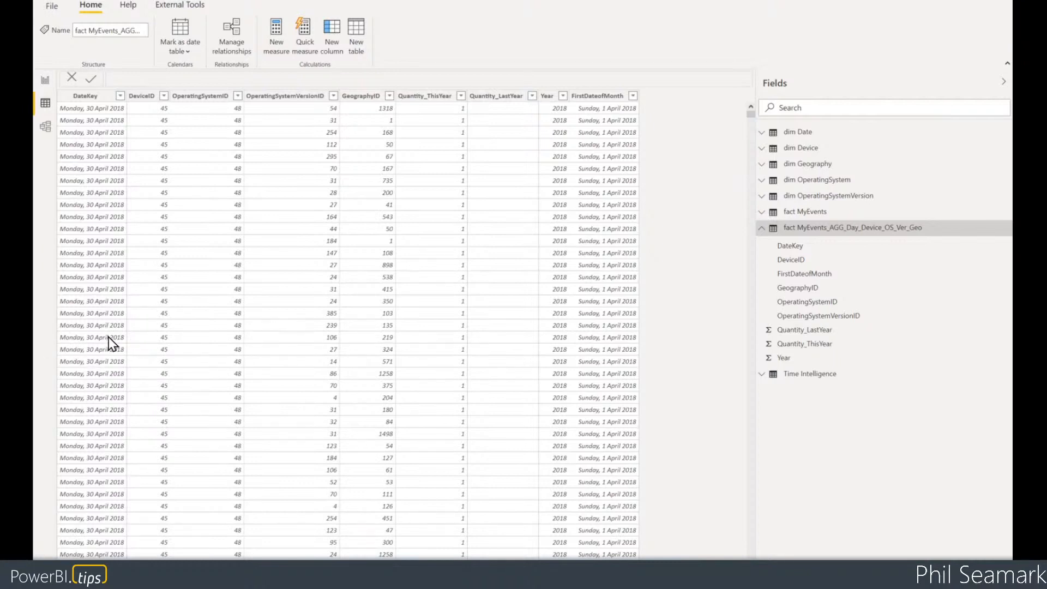
{"action": "left_click", "coordinate": [45, 83]}
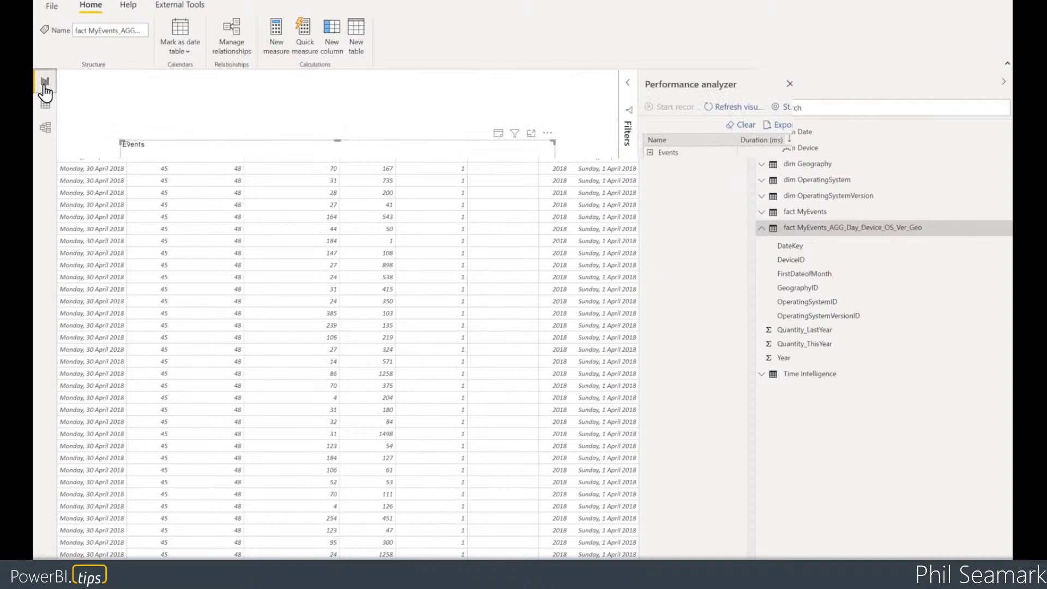
- In the aggregations of fact MyEvents_AGG_Day_Device_OS_Ver_Geo, map Quantity_ThisYear as Sum of the Quantity_ThisYear column in fact MyEvents
{"action": "left_click", "coordinate": [46, 128]}
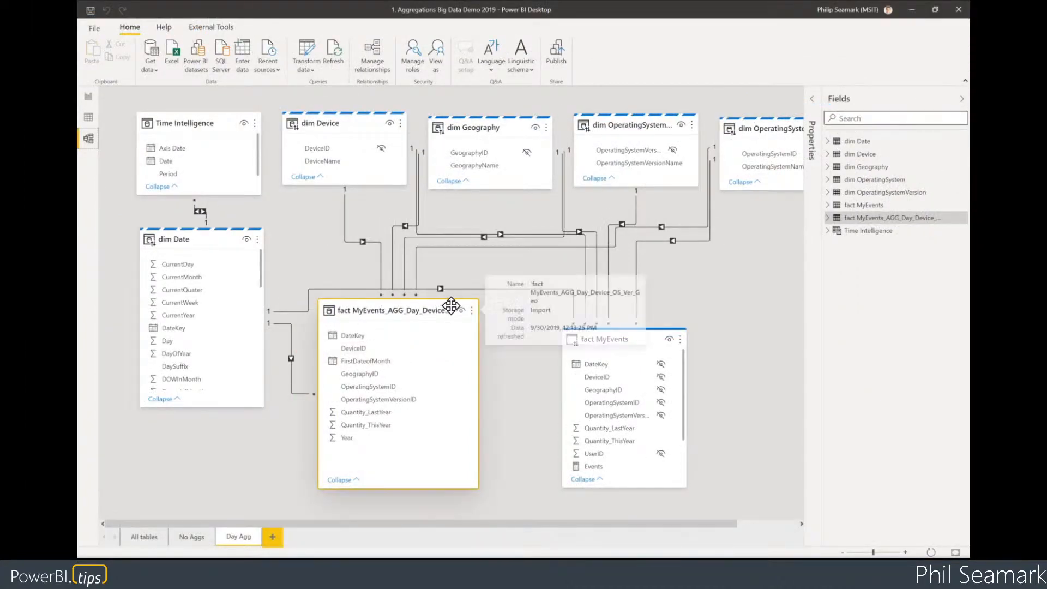
{"action": "left_click", "coordinate": [471, 311]}
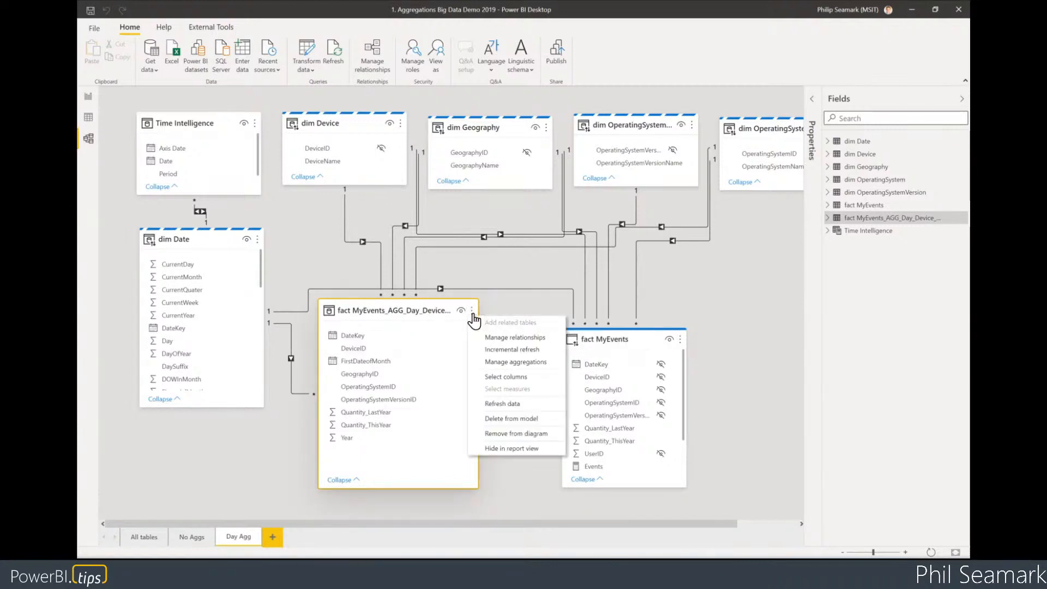
{"action": "left_click", "coordinate": [515, 362]}
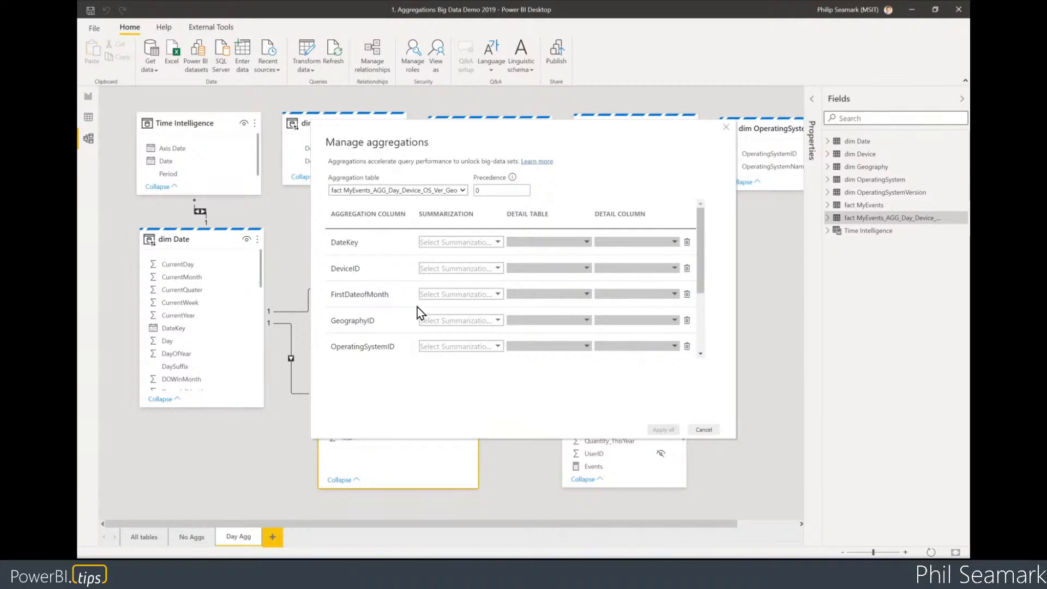
{"action": "left_click_drag", "start_coordinate": [701, 255], "coordinate": [703, 316]}
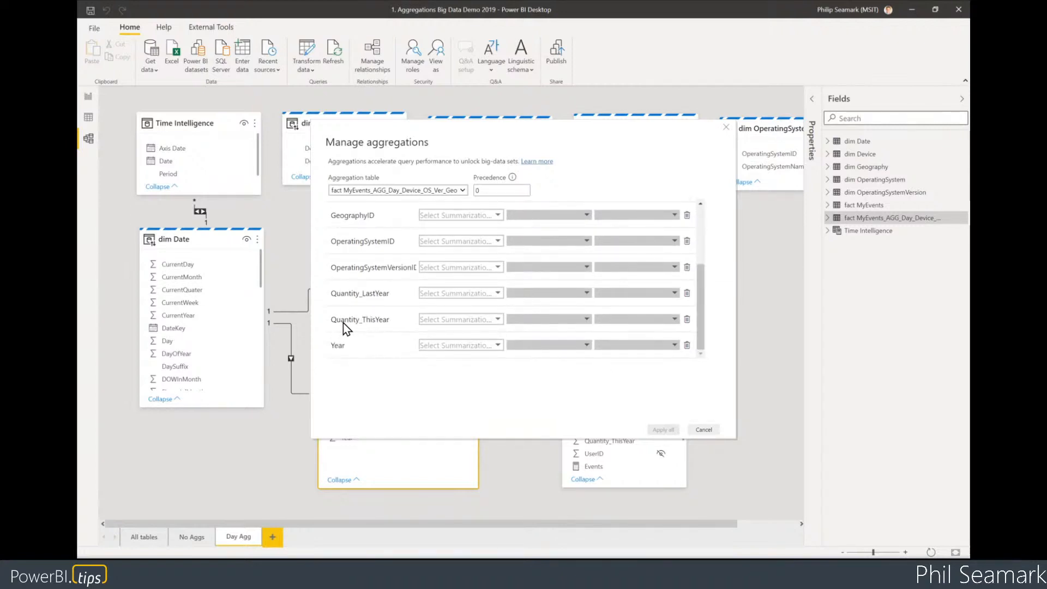
{"action": "left_click", "coordinate": [497, 320]}
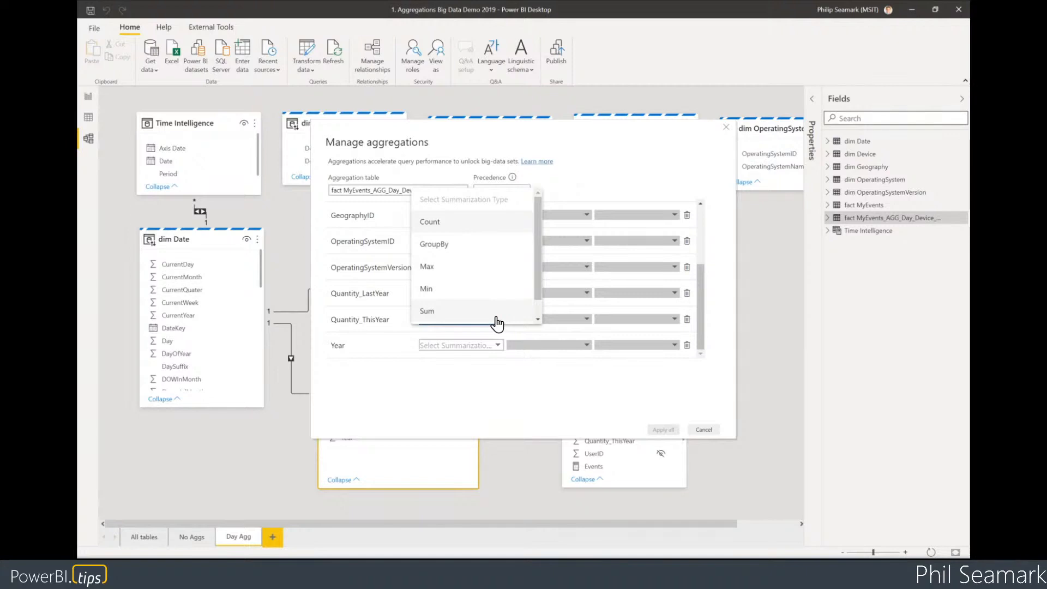
{"action": "left_click", "coordinate": [461, 315]}
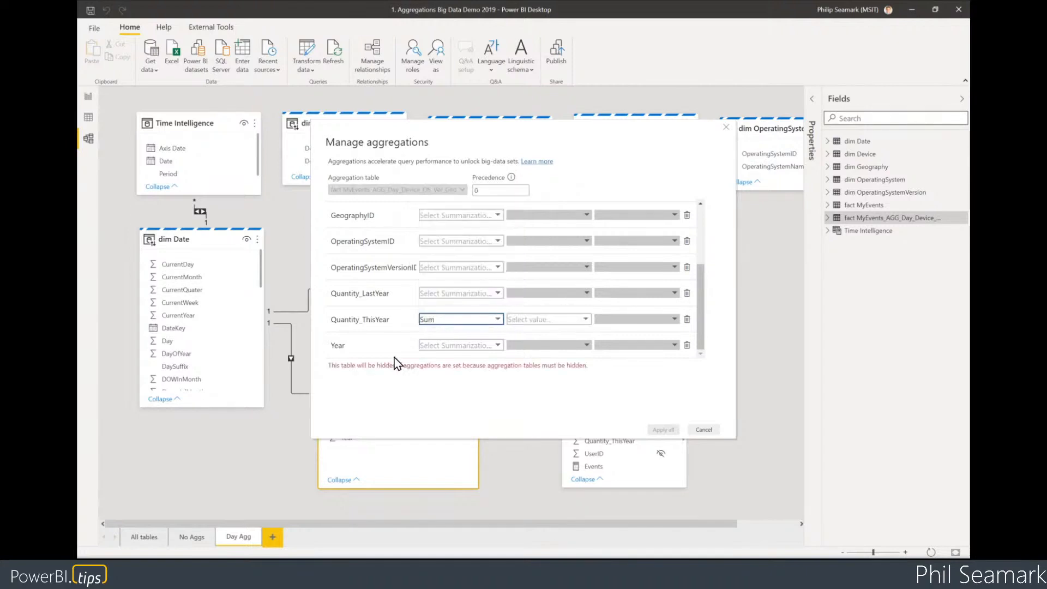
{"action": "left_click", "coordinate": [582, 322]}
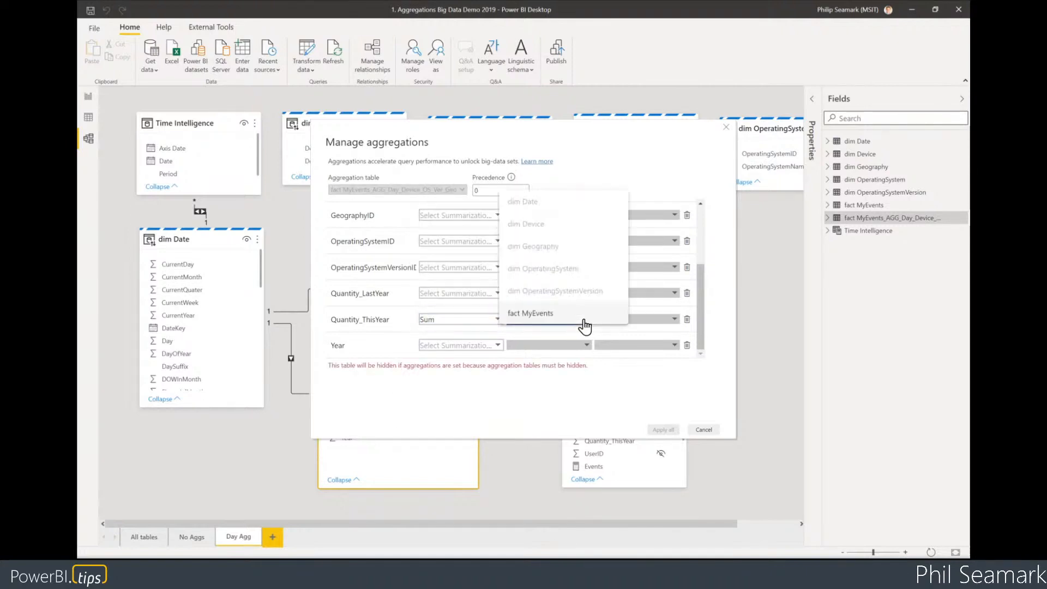
{"action": "left_click", "coordinate": [526, 314]}
{"action": "left_click", "coordinate": [675, 320]}
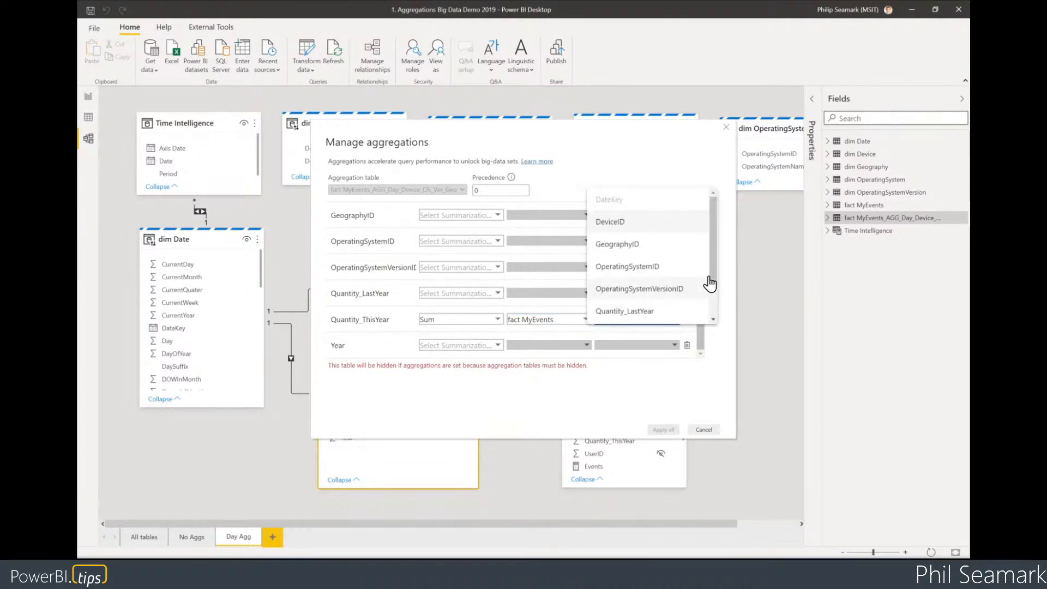
{"action": "scroll", "coordinate": [713, 275], "scroll_direction": "down", "scroll_amount": 2}
{"action": "left_click", "coordinate": [666, 304]}
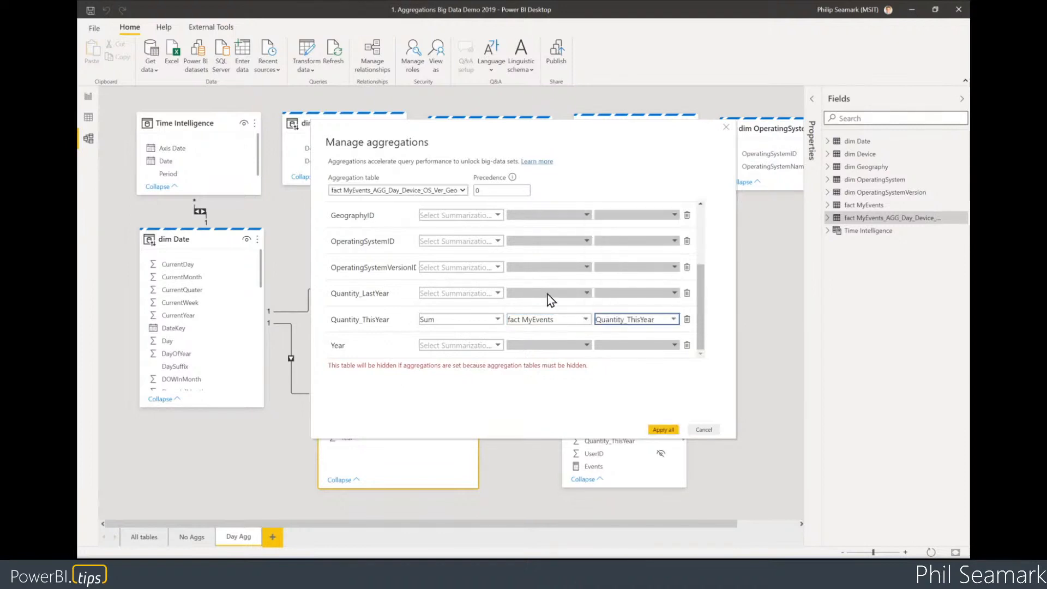
- Map Quantity_LastYear as Sum of the Quantity_LastYear column in fact MyEvents, and apply all the aggregation mappings
{"action": "left_click", "coordinate": [497, 295]}
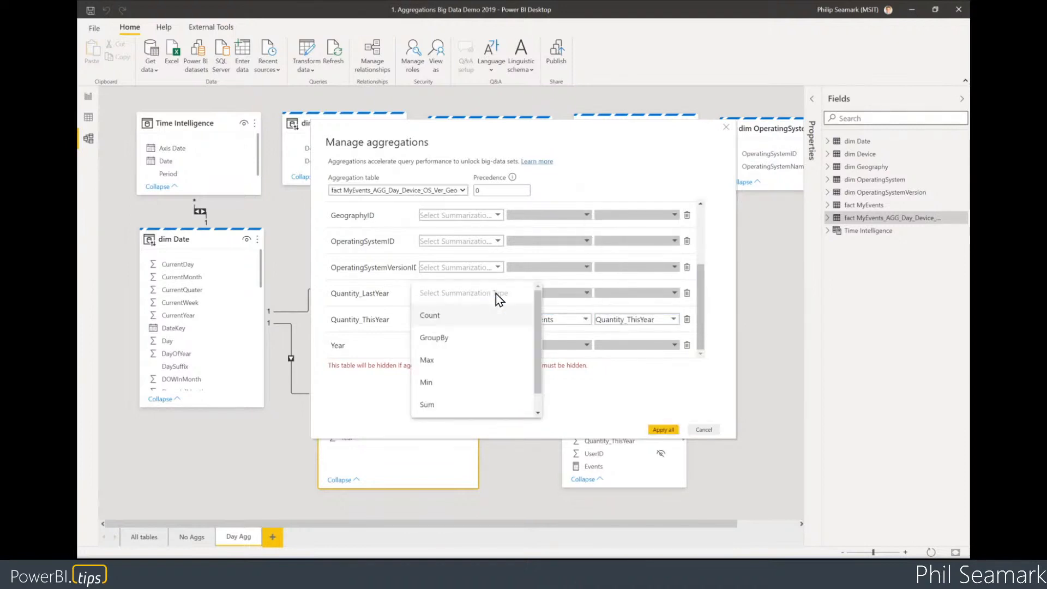
{"action": "left_click", "coordinate": [467, 404]}
{"action": "left_click", "coordinate": [587, 298]}
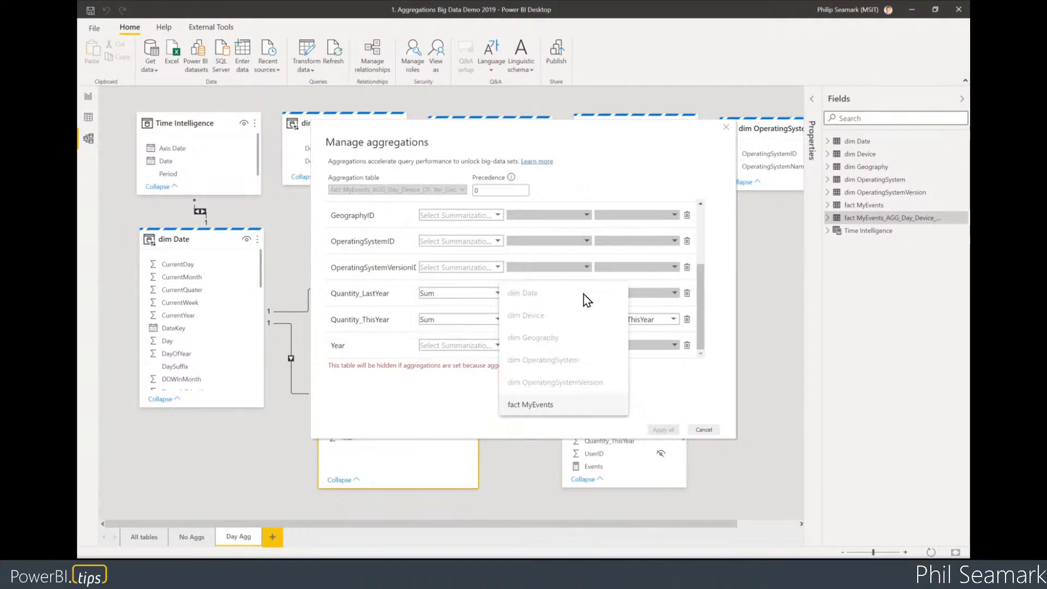
{"action": "left_click", "coordinate": [533, 404]}
{"action": "left_click", "coordinate": [672, 297]}
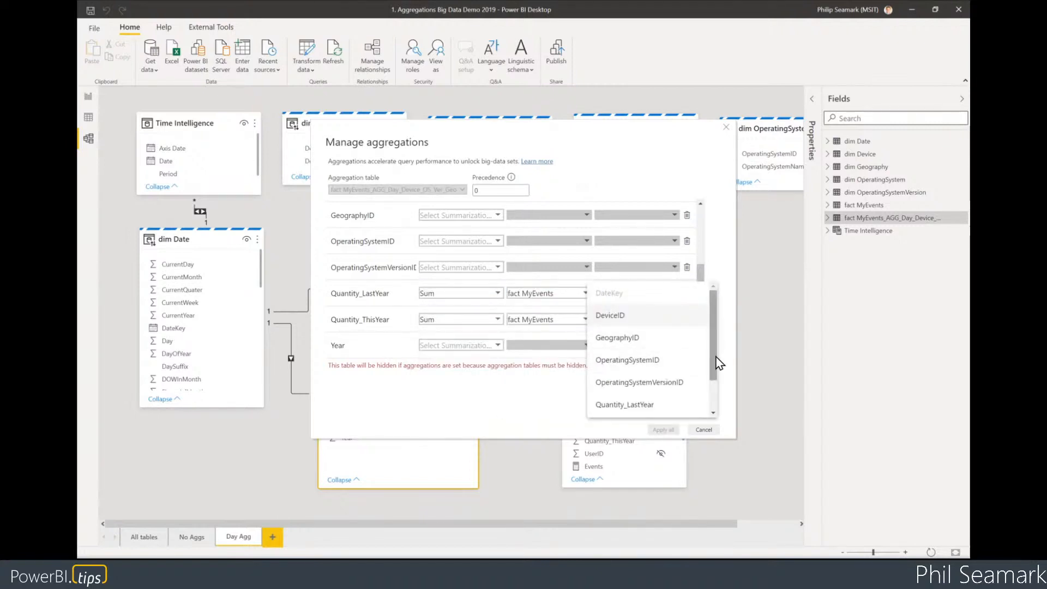
{"action": "scroll", "coordinate": [718, 362], "scroll_direction": "down", "scroll_amount": 1}
{"action": "left_click", "coordinate": [668, 375]}
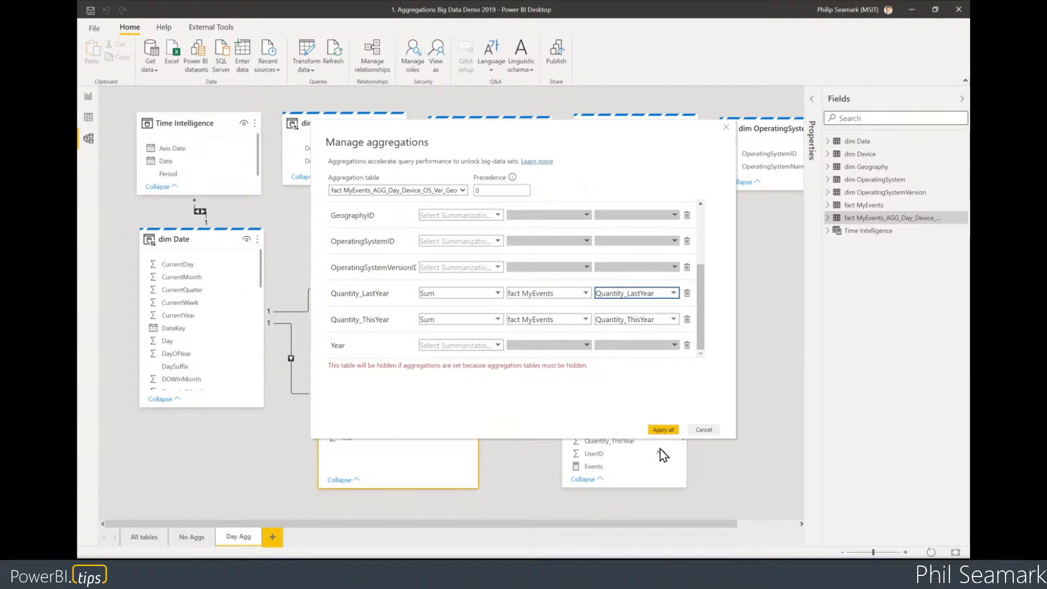
{"action": "left_click", "coordinate": [663, 430]}
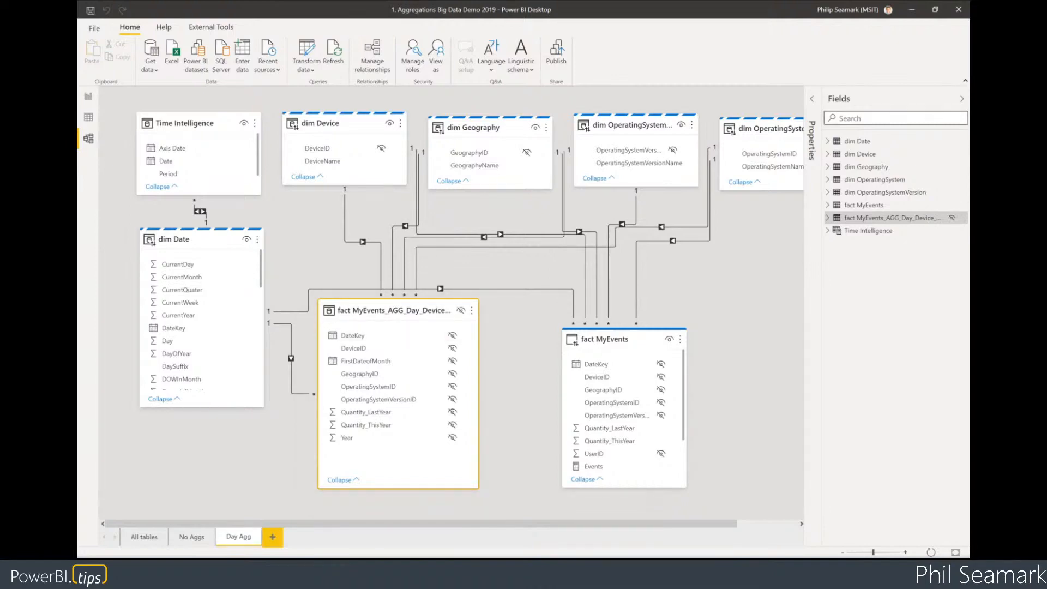
- Check the file size of 1. Aggregations Big Data Demo 2019.pbix in File Explorer, and return to the Power BI model
{"action": "left_click_drag", "start_coordinate": [78, 291], "coordinate": [360, 279]}
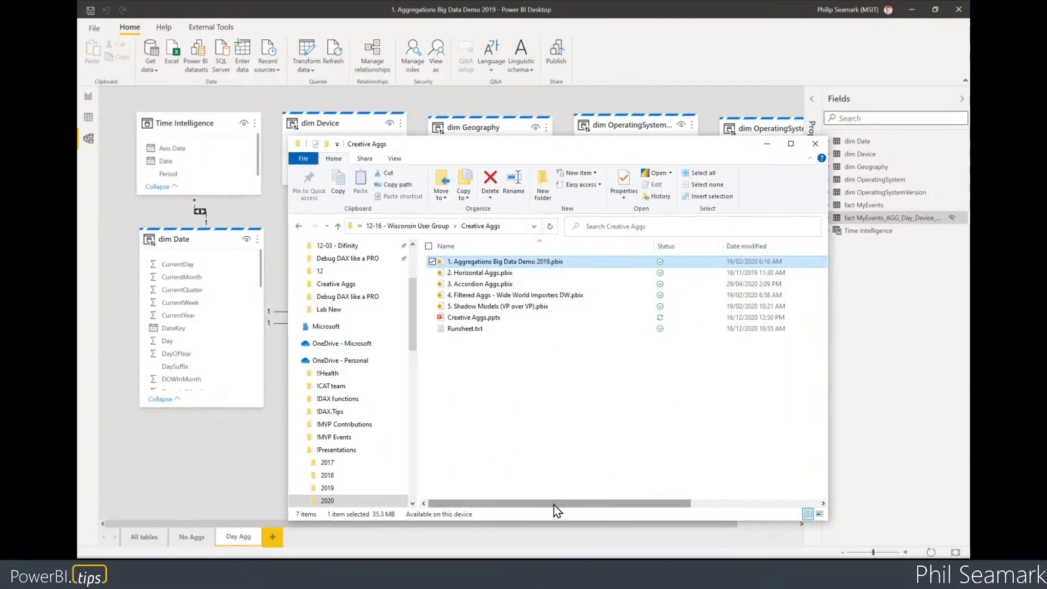
{"action": "left_click_drag", "start_coordinate": [556, 511], "coordinate": [694, 513]}
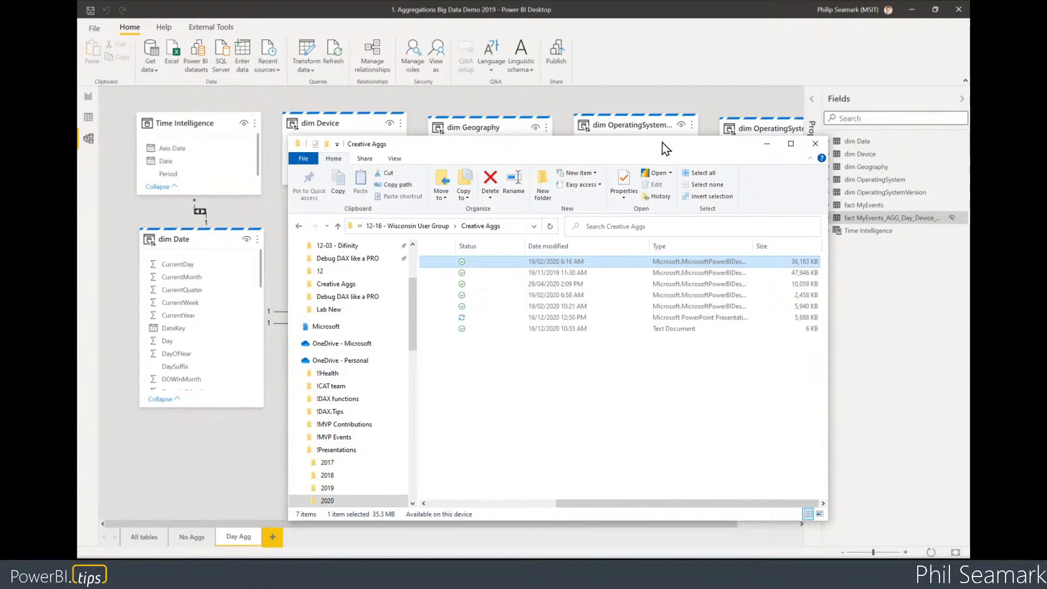
{"action": "left_click_drag", "start_coordinate": [660, 148], "coordinate": [477, 251]}
{"action": "key", "text": "alt+Tab"}
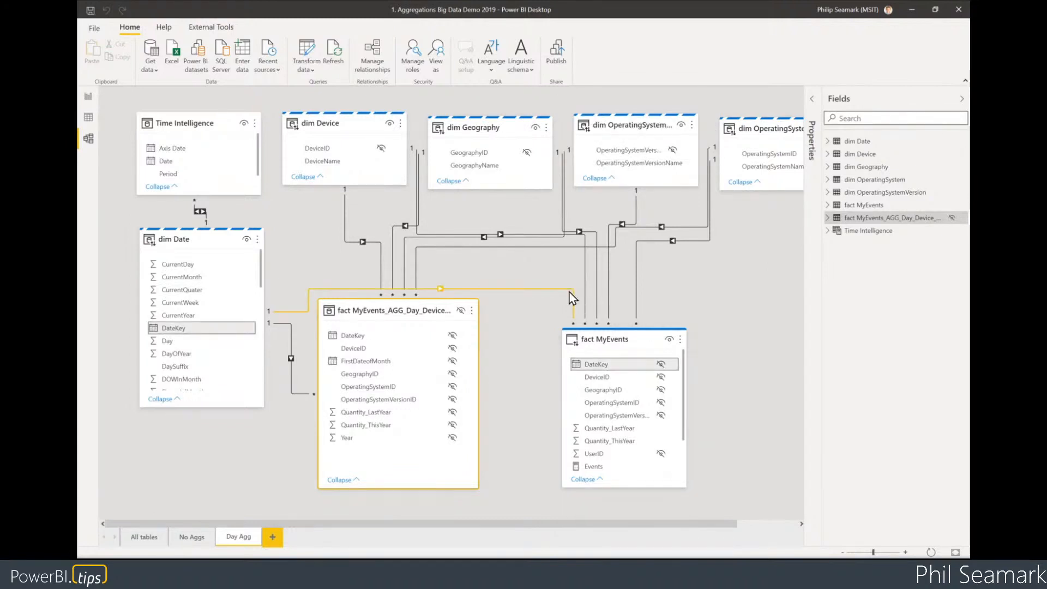
- Review the saved aggregation mappings of fact MyEvents_AGG_Day_Device_OS_Ver_Geo, and check the latest Events timing breakdown in the report's Performance analyzer
{"action": "left_click", "coordinate": [472, 313]}
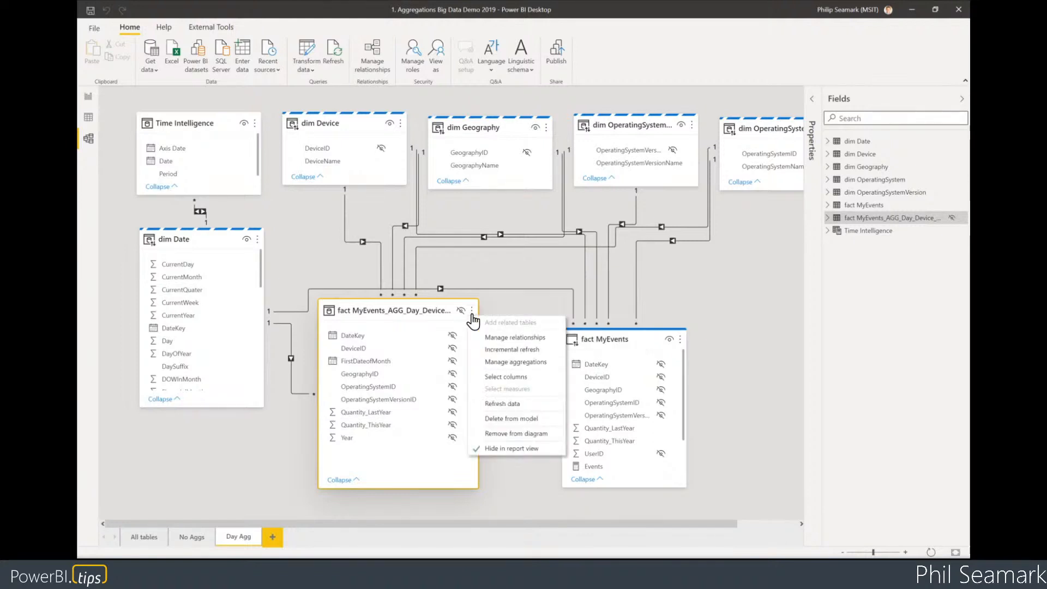
{"action": "left_click", "coordinate": [538, 366]}
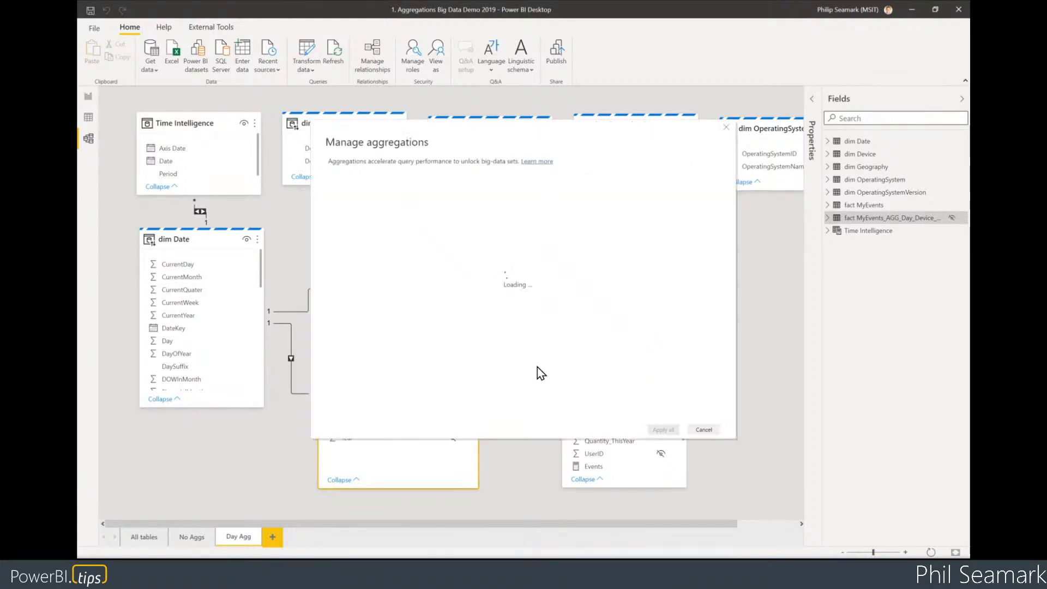
{"action": "scroll", "coordinate": [656, 323], "scroll_direction": "down", "scroll_amount": 3}
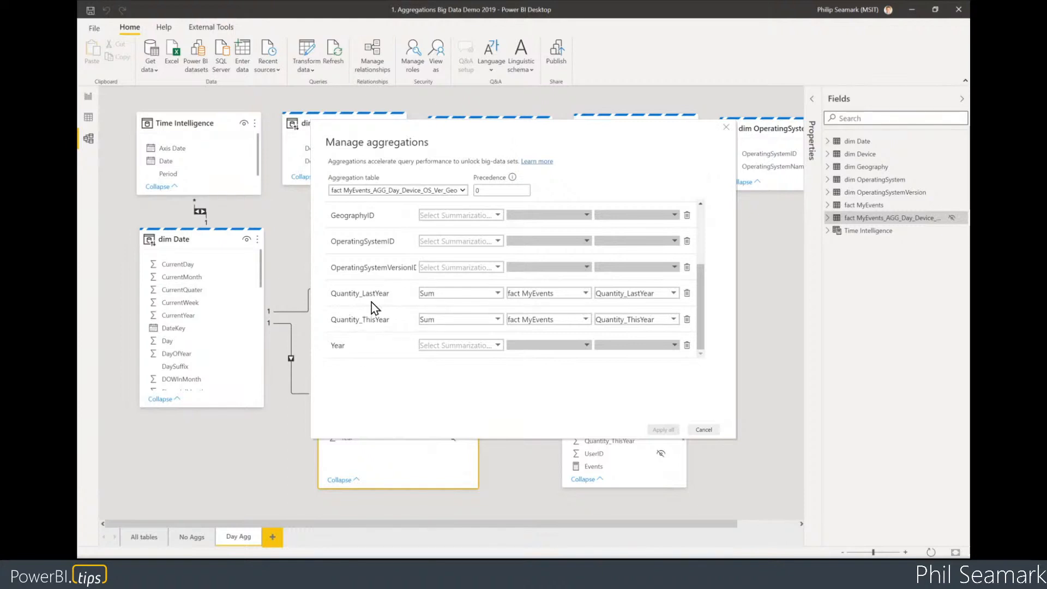
{"action": "left_click", "coordinate": [709, 430]}
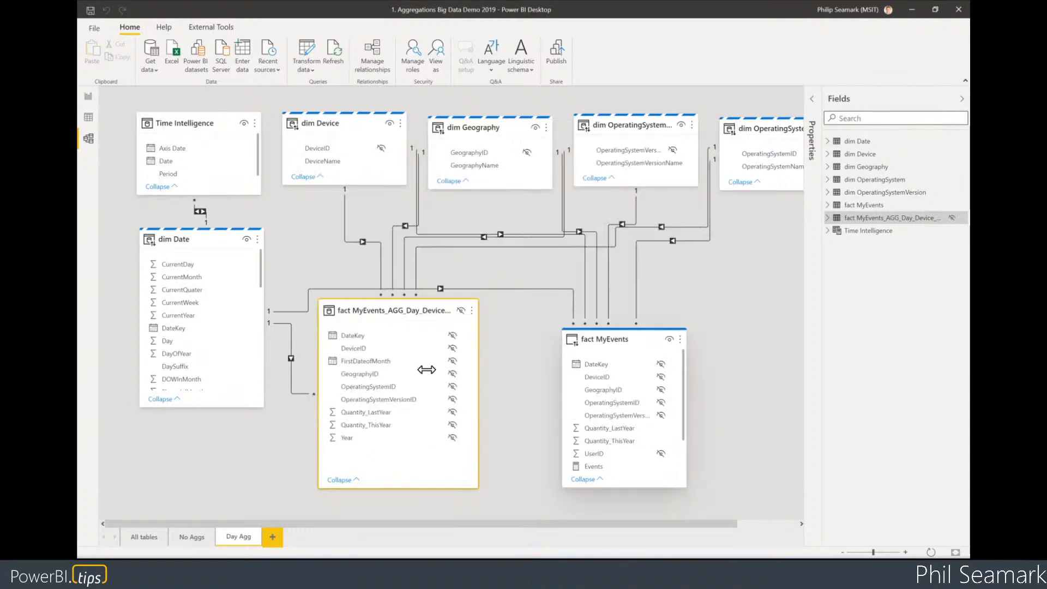
{"action": "left_click", "coordinate": [87, 101]}
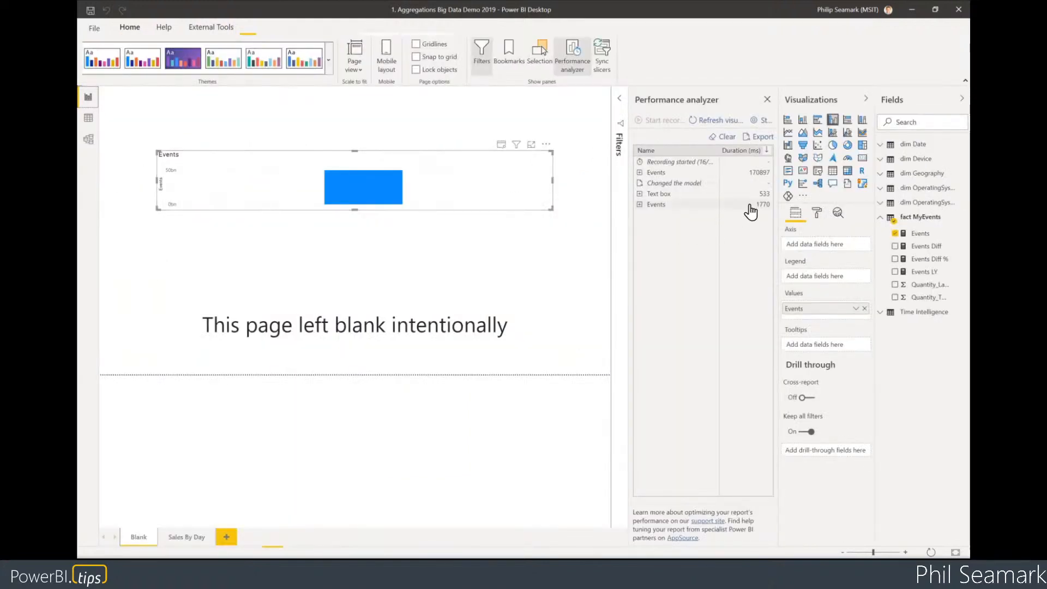
{"action": "left_click", "coordinate": [640, 205]}
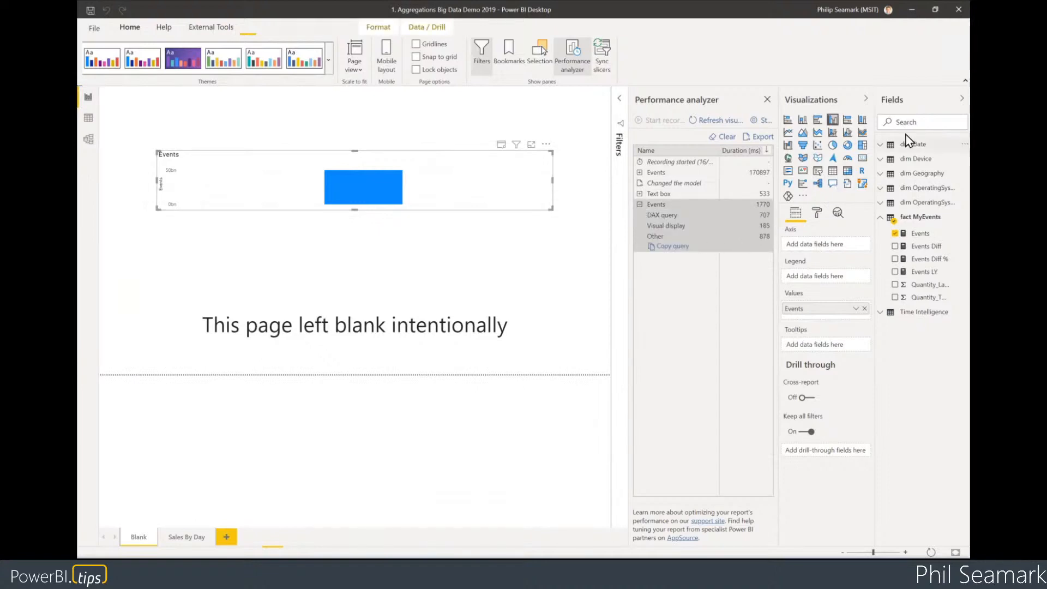
- Add Year and DateKey from dim Date to the Events chart's axis, and expand the chart down to the DateKey level
{"action": "left_click", "coordinate": [883, 160]}
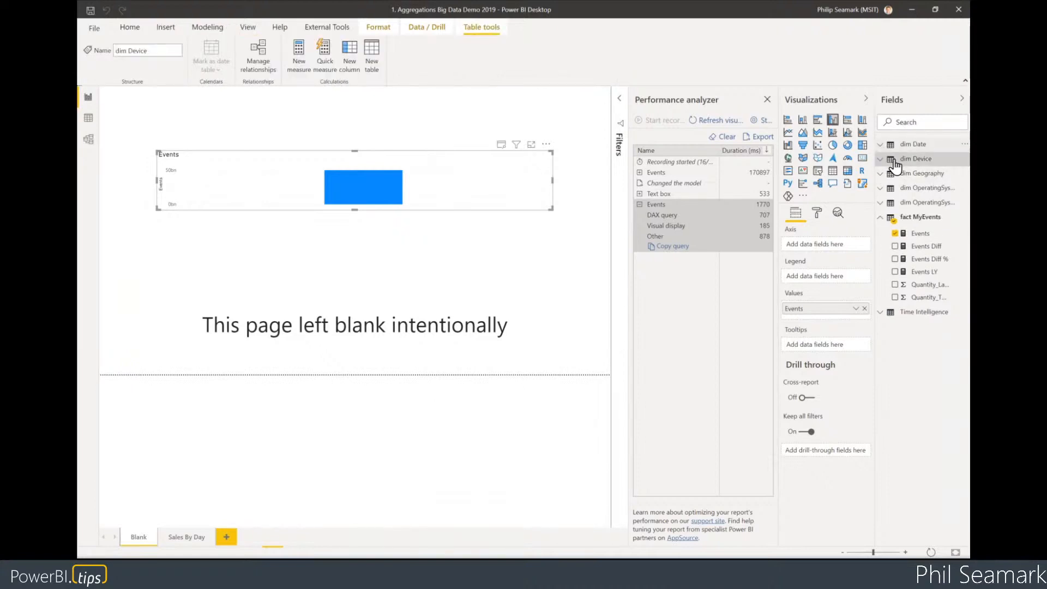
{"action": "left_click", "coordinate": [892, 148]}
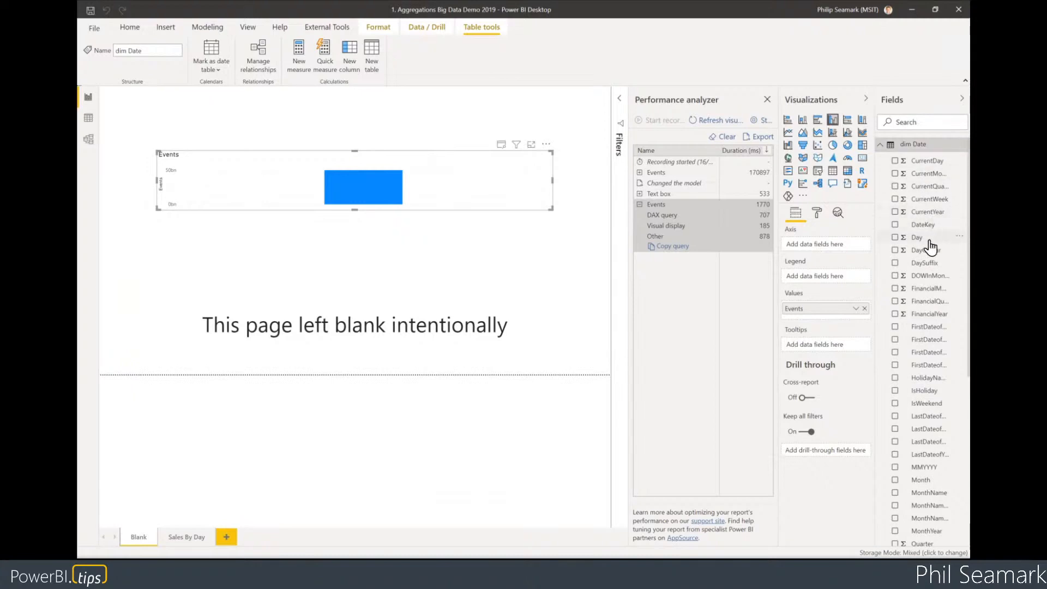
{"action": "scroll", "coordinate": [922, 343], "scroll_direction": "down", "scroll_amount": 5}
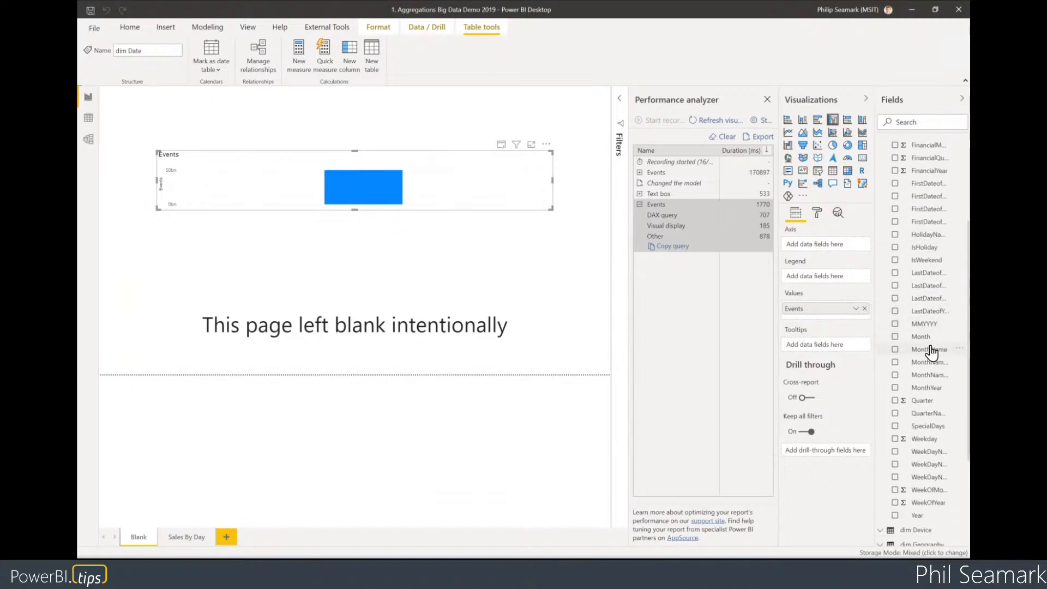
{"action": "left_click_drag", "start_coordinate": [930, 375], "coordinate": [349, 186]}
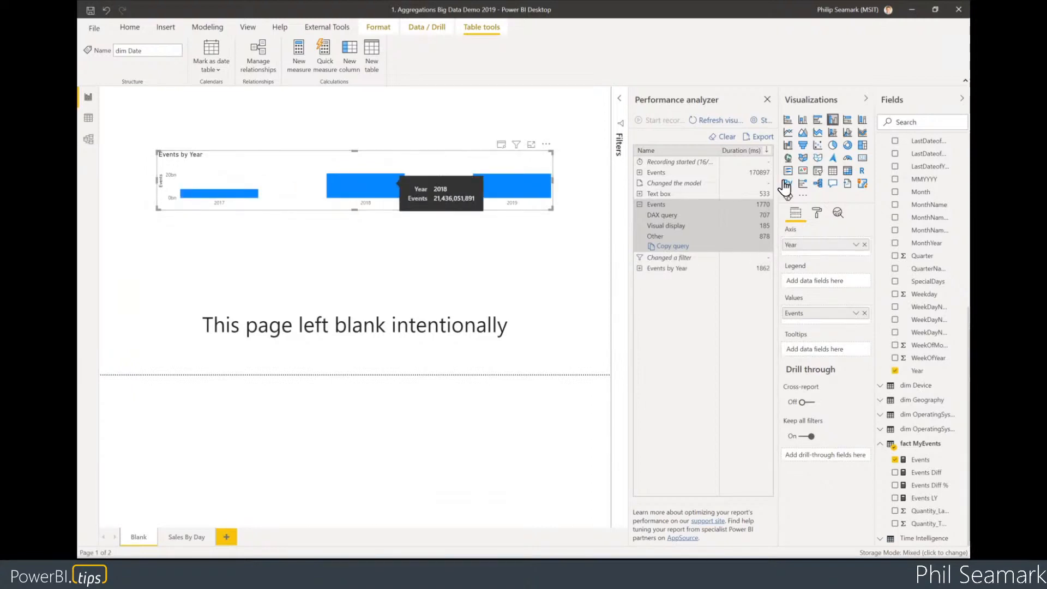
{"action": "scroll", "coordinate": [937, 332], "scroll_direction": "up", "scroll_amount": 6}
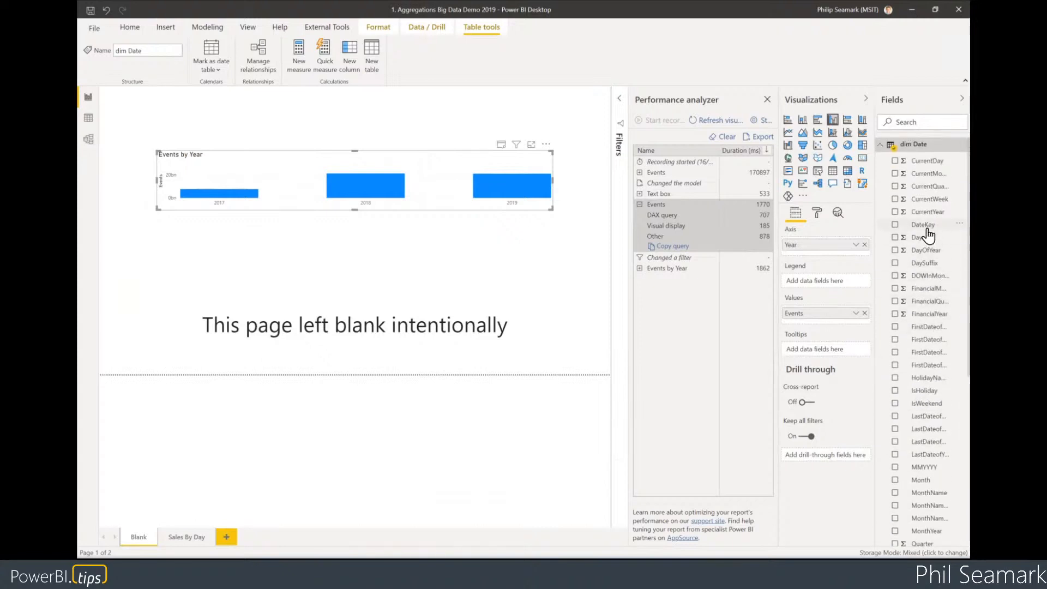
{"action": "left_click_drag", "start_coordinate": [927, 234], "coordinate": [818, 255]}
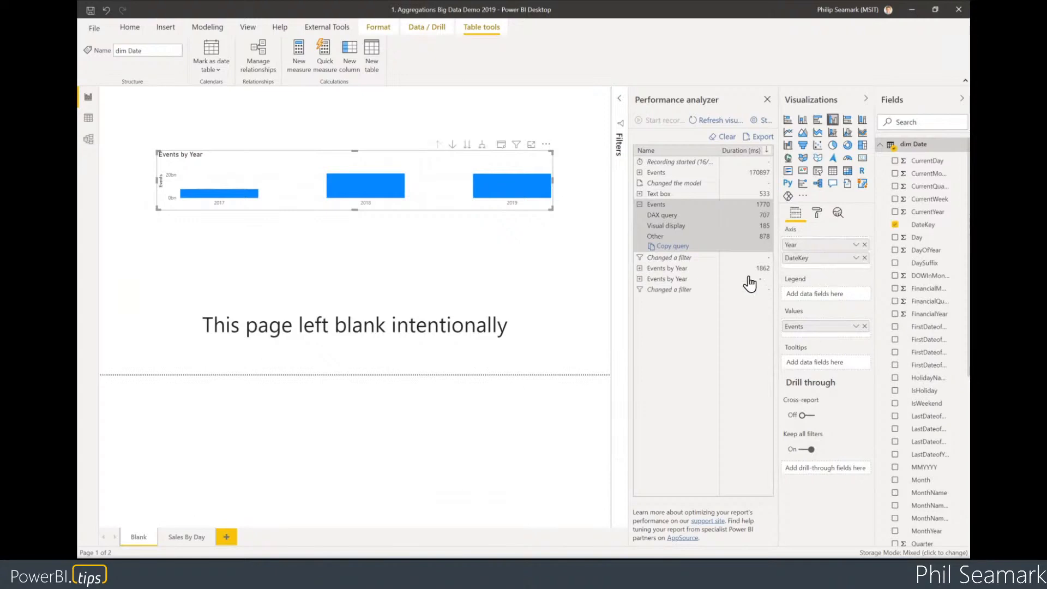
{"action": "left_click", "coordinate": [482, 144]}
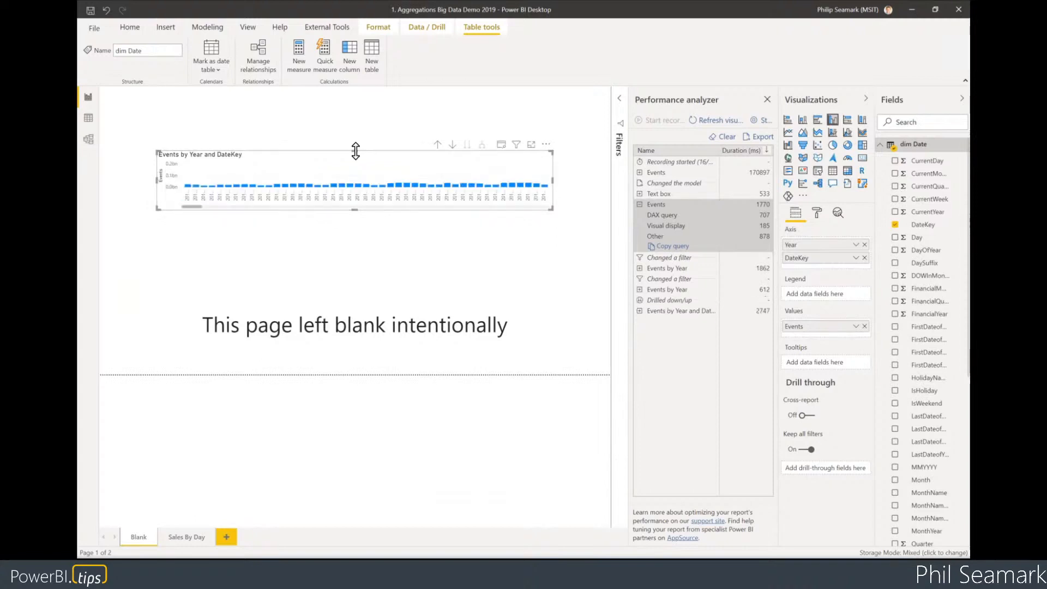
- Convert the Events column chart to a line chart and enlarge it on the Blank page
{"action": "left_click", "coordinate": [788, 134]}
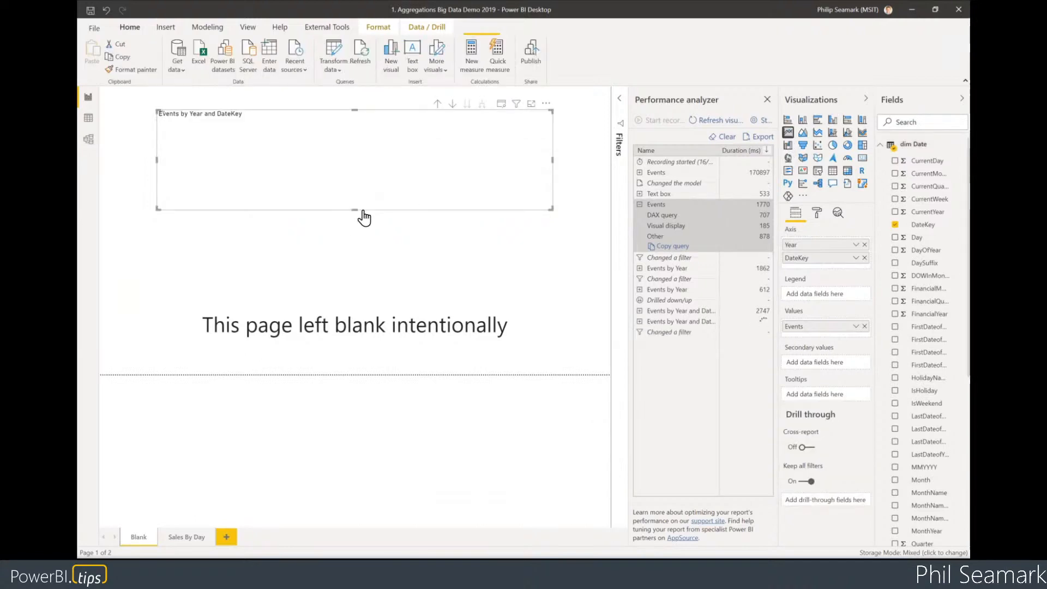
{"action": "left_click_drag", "start_coordinate": [351, 239], "coordinate": [351, 277]}
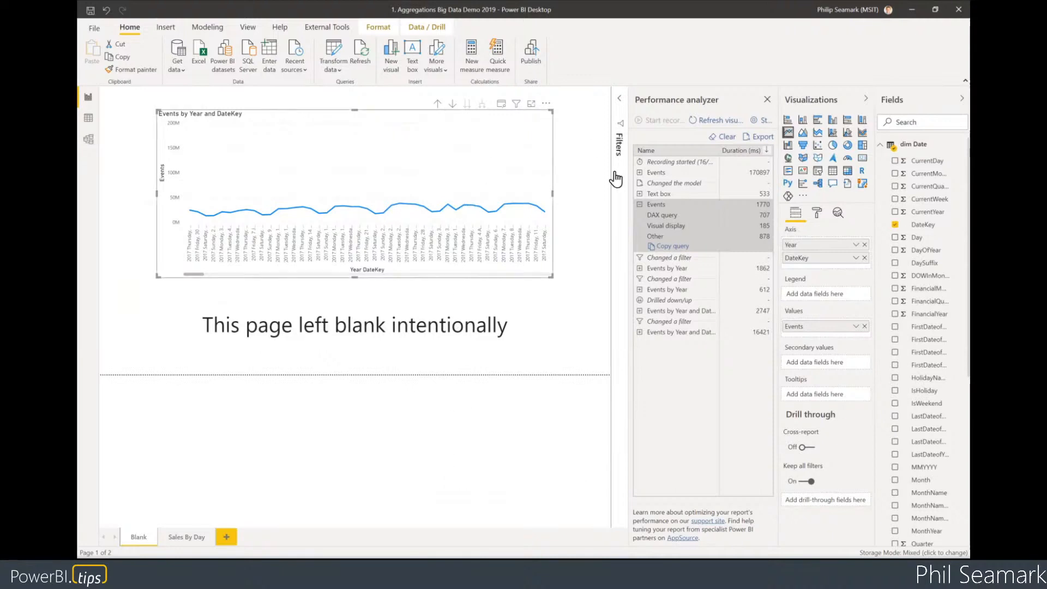
- Make Day from dim Date the only axis field of the Events line chart
{"action": "left_click", "coordinate": [865, 258]}
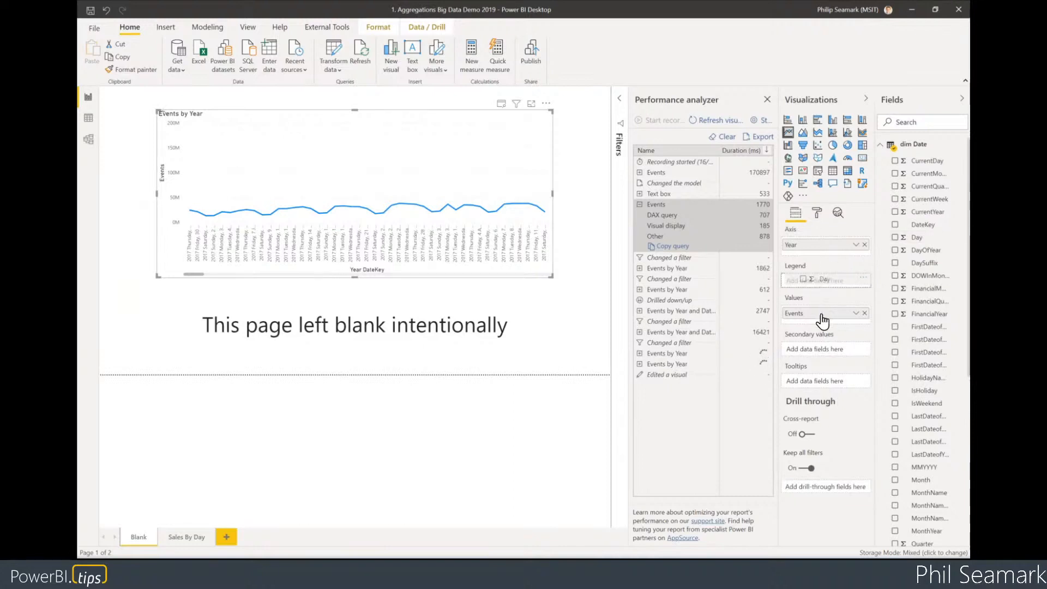
{"action": "left_click_drag", "start_coordinate": [821, 315], "coordinate": [813, 256]}
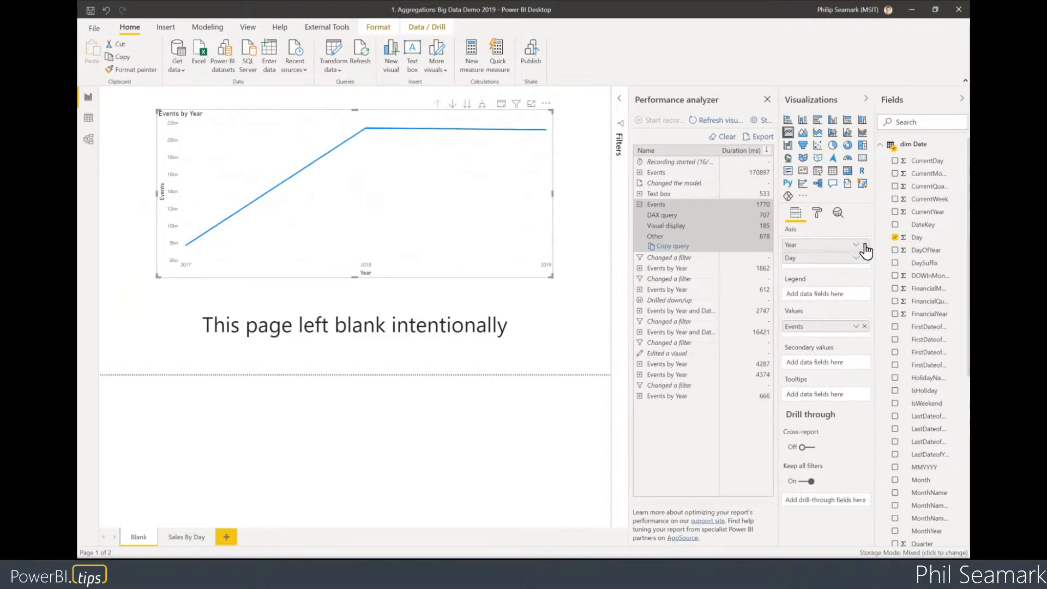
{"action": "left_click", "coordinate": [864, 245]}
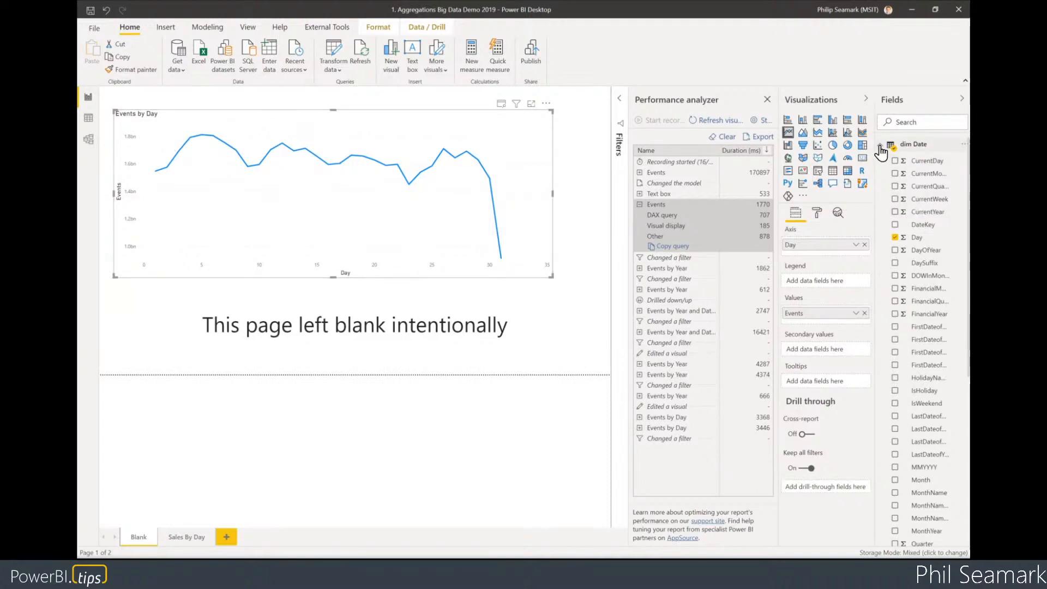
- Split the Events by Day line chart by DeviceName from dim Device, using it as the legend
{"action": "left_click", "coordinate": [880, 146]}
{"action": "left_click", "coordinate": [883, 160]}
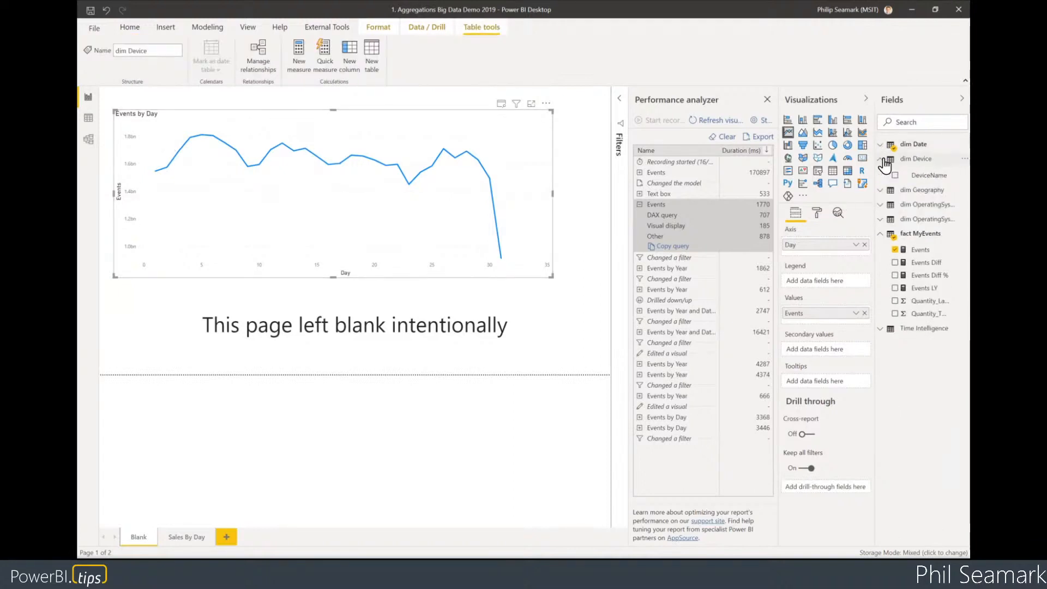
{"action": "left_click_drag", "start_coordinate": [923, 179], "coordinate": [806, 273]}
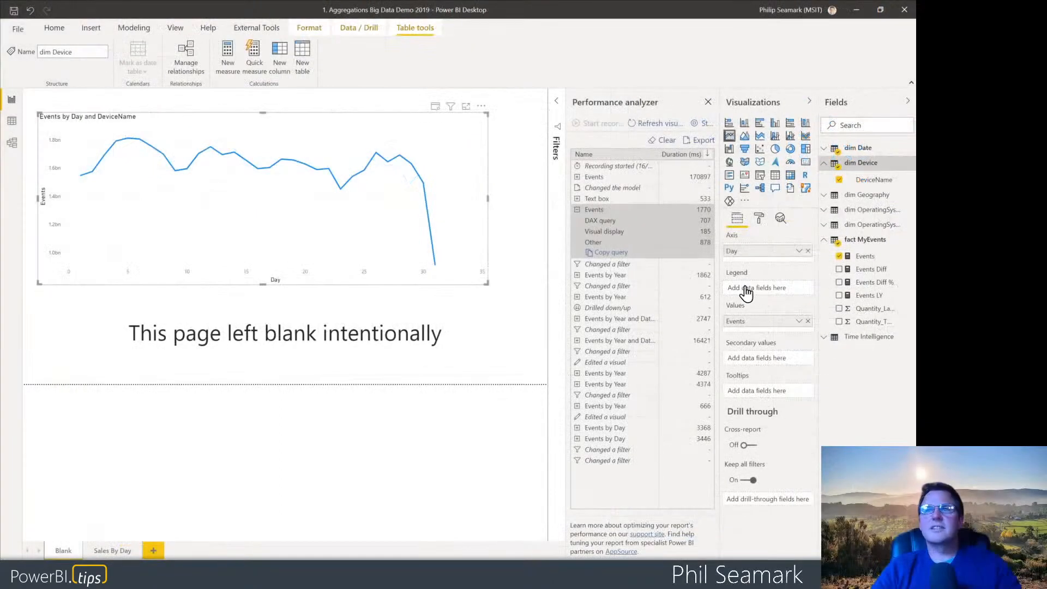
{"action": "left_click_drag", "start_coordinate": [744, 290], "coordinate": [745, 291]}
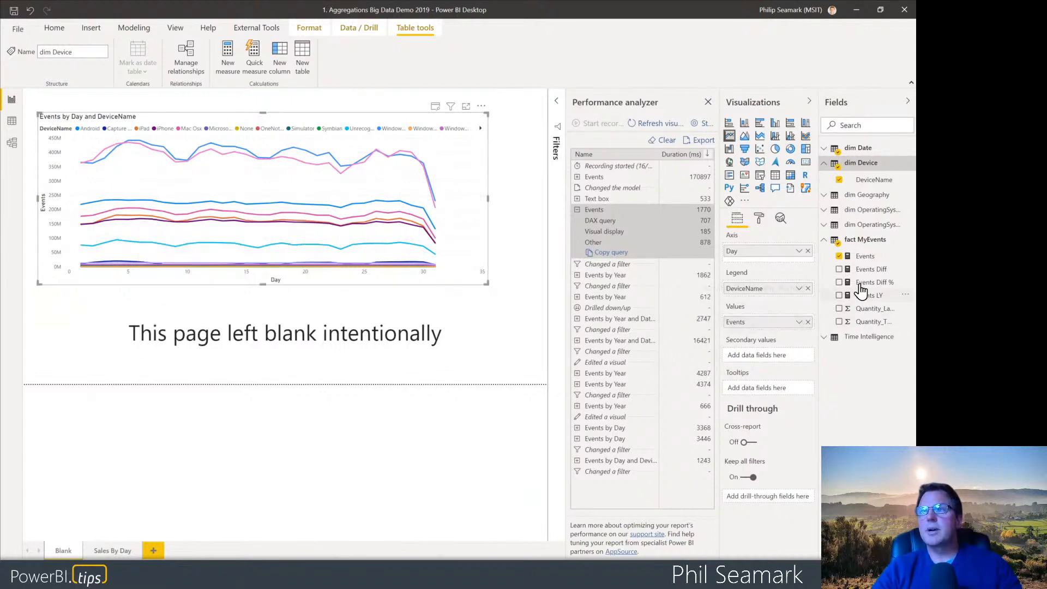
- Examine the DAX formula of the Events measure and its table reference, and inspect the chart's values by device
{"action": "left_click", "coordinate": [865, 261]}
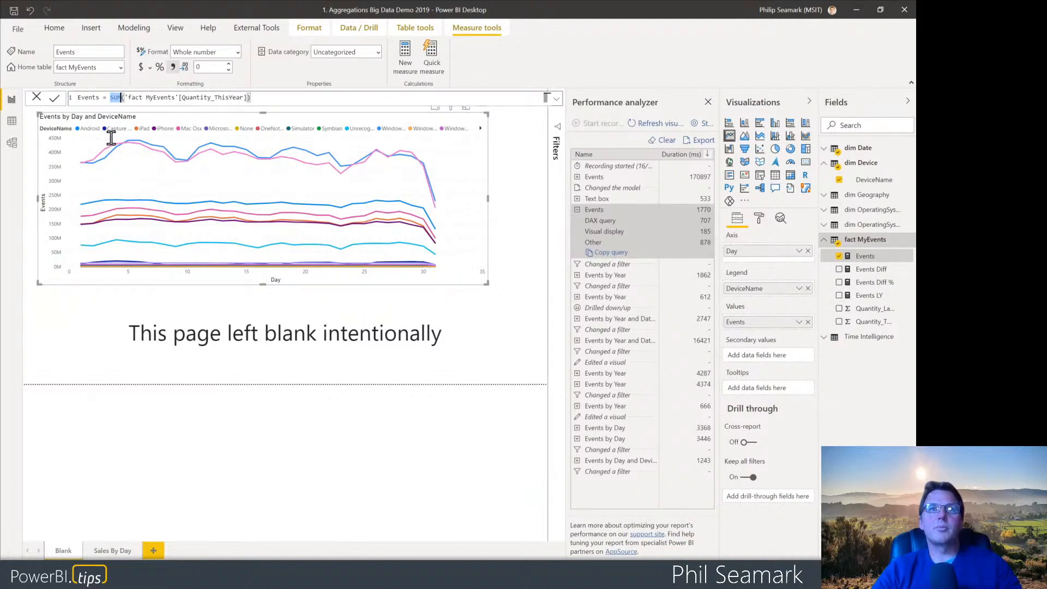
{"action": "scroll", "coordinate": [188, 99], "scroll_direction": "up", "scroll_amount": 3}
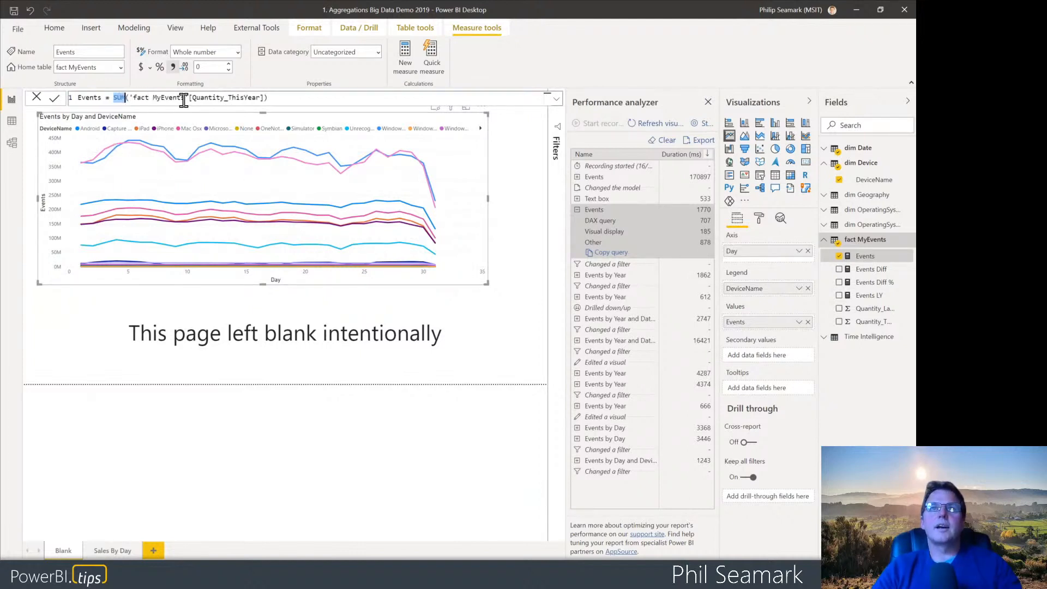
{"action": "left_click_drag", "start_coordinate": [217, 99], "coordinate": [150, 99]}
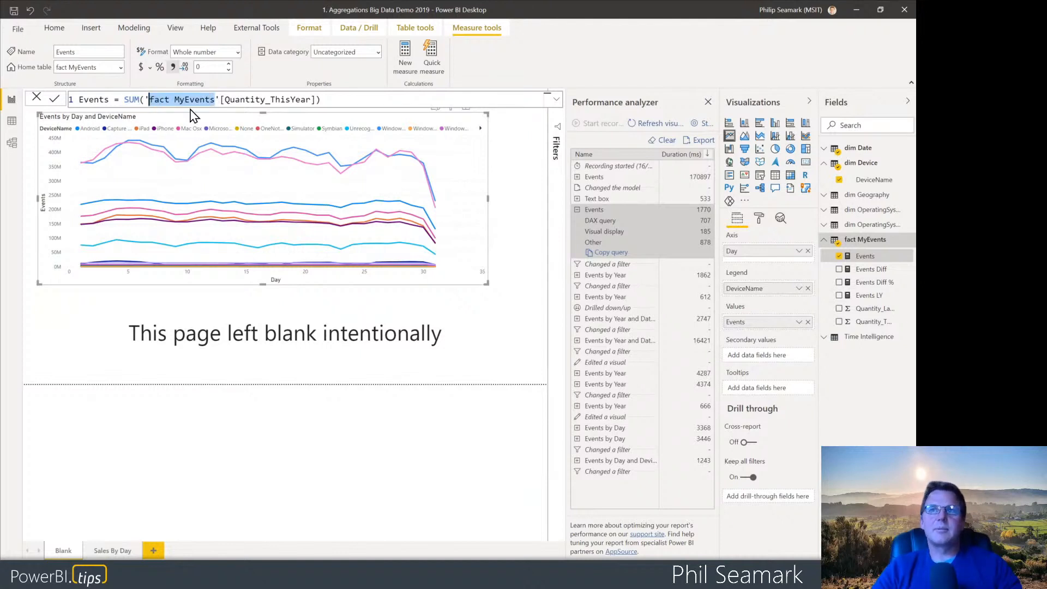
{"action": "left_click", "coordinate": [555, 100]}
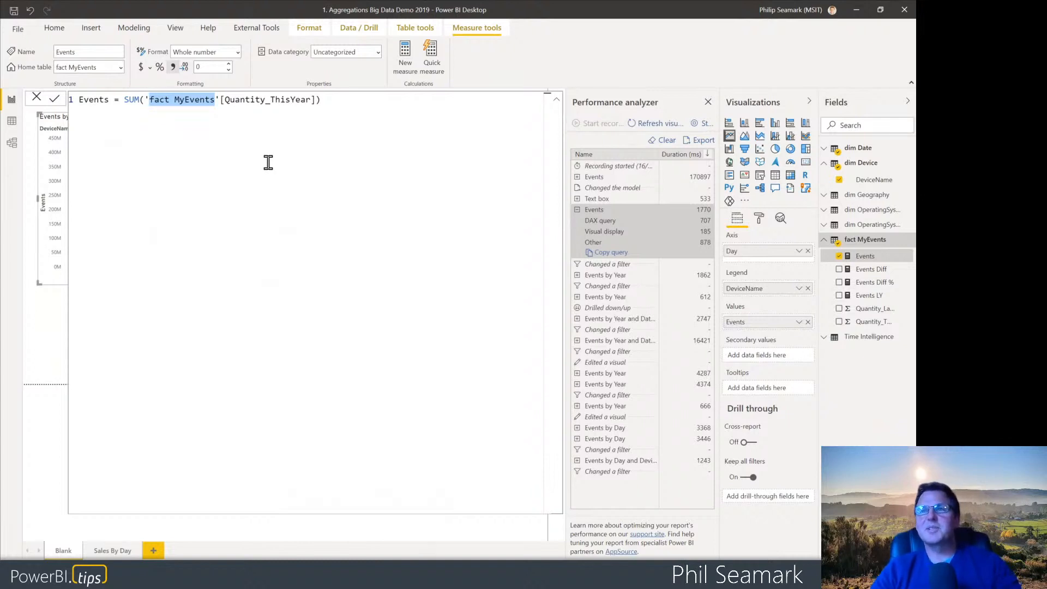
{"action": "left_click", "coordinate": [557, 100]}
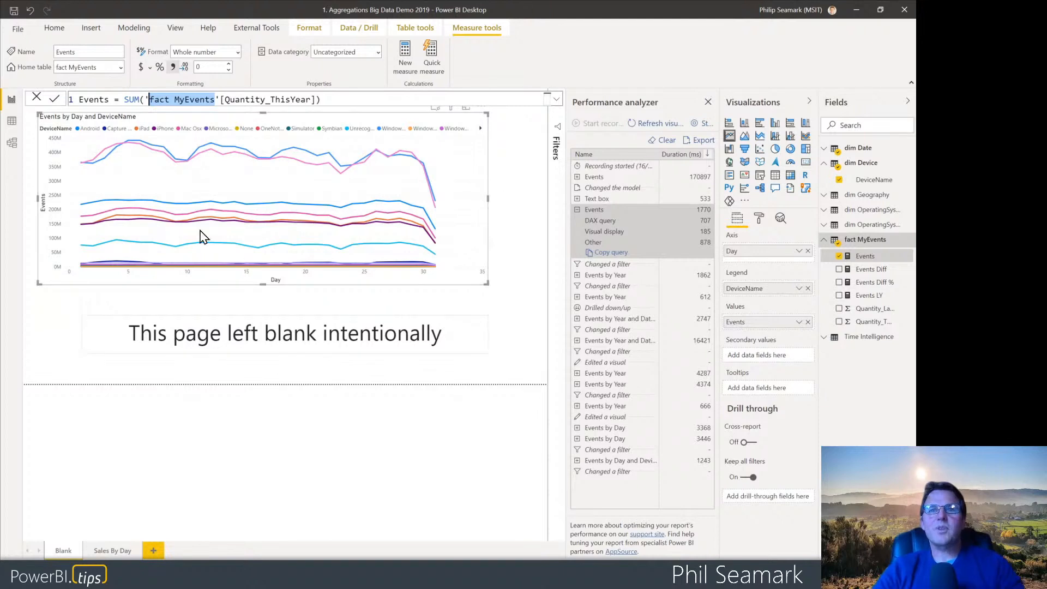
{"action": "mouse_move", "coordinate": [376, 226]}
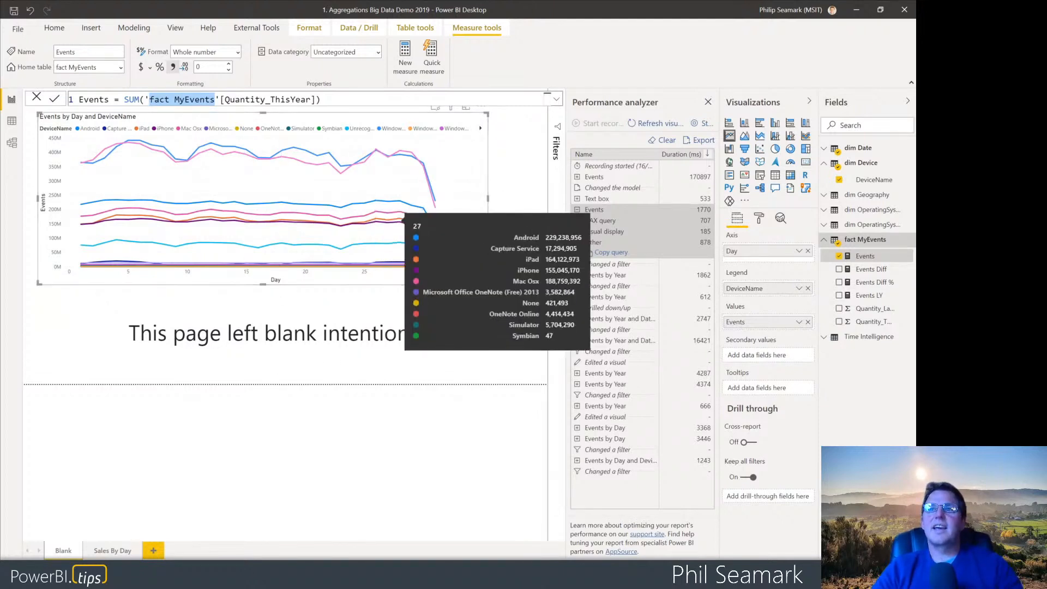
{"action": "left_click", "coordinate": [11, 143]}
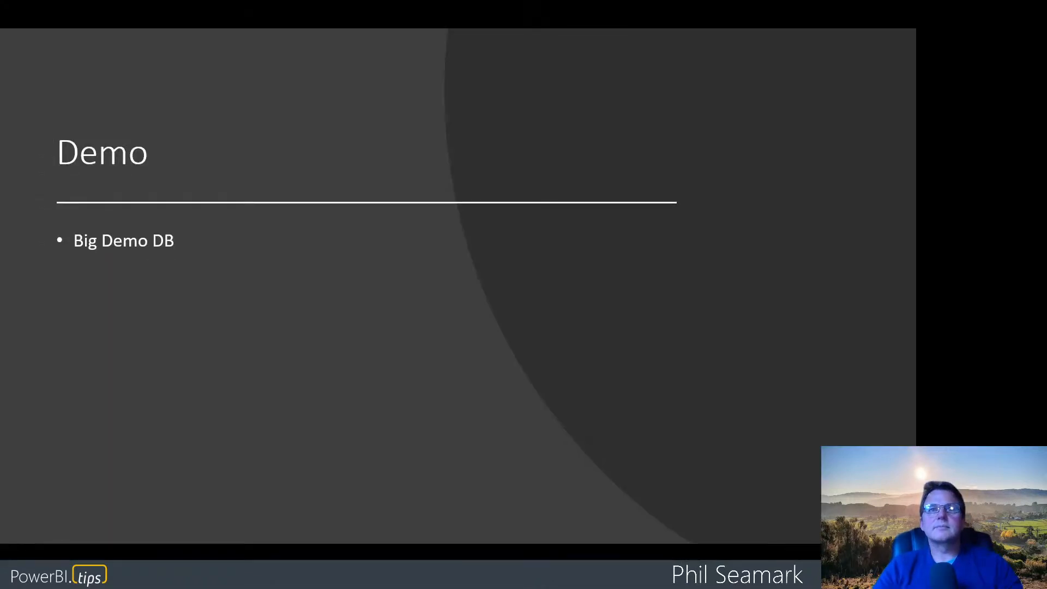
{"action": "key", "text": "Right"}
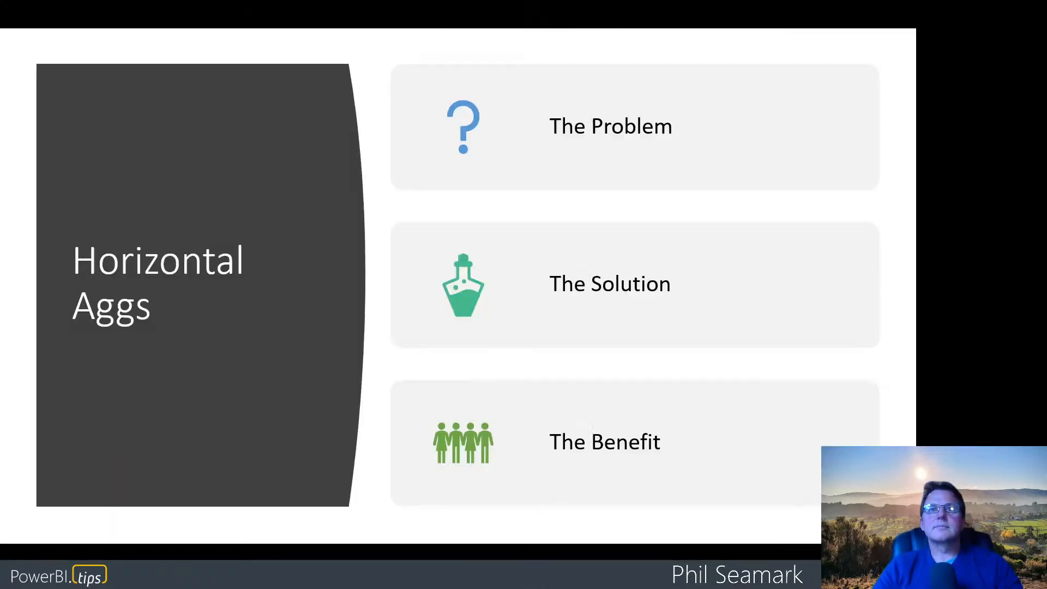
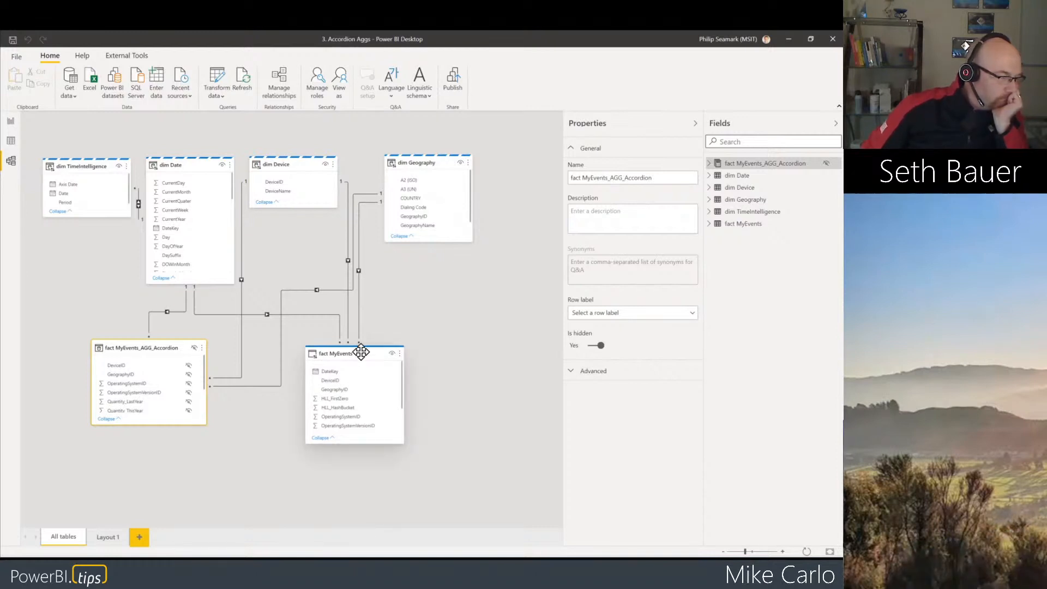
- Enlarge the fact MyEvents_AGG_Accordion table in the model diagram to show all its fields, and move the fact MyEvents table clear of it
{"action": "mouse_move", "coordinate": [360, 351]}
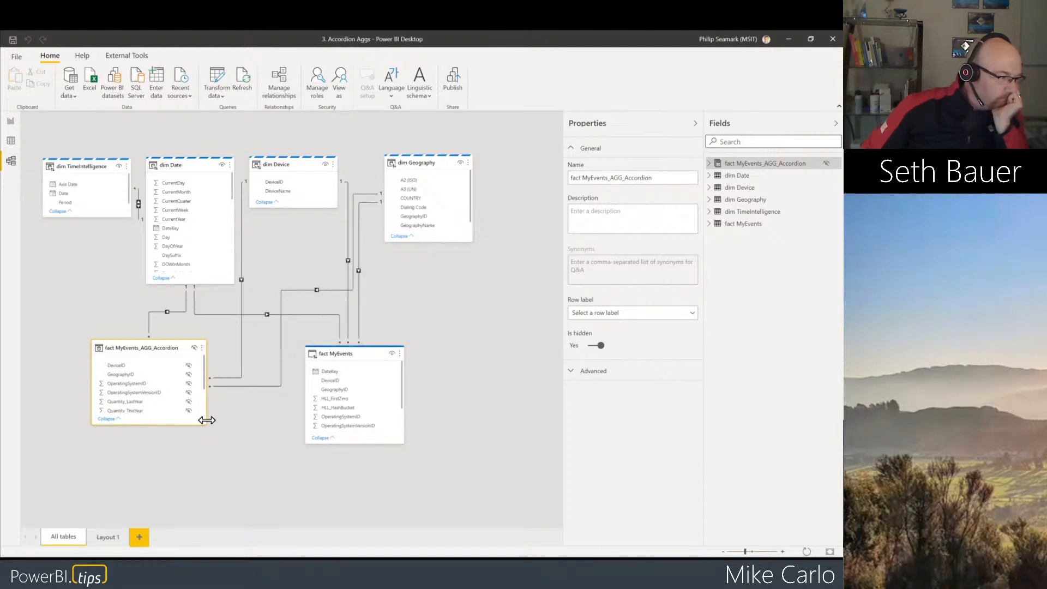
{"action": "left_click_drag", "start_coordinate": [206, 422], "coordinate": [233, 470]}
{"action": "left_click_drag", "start_coordinate": [352, 354], "coordinate": [382, 371]}
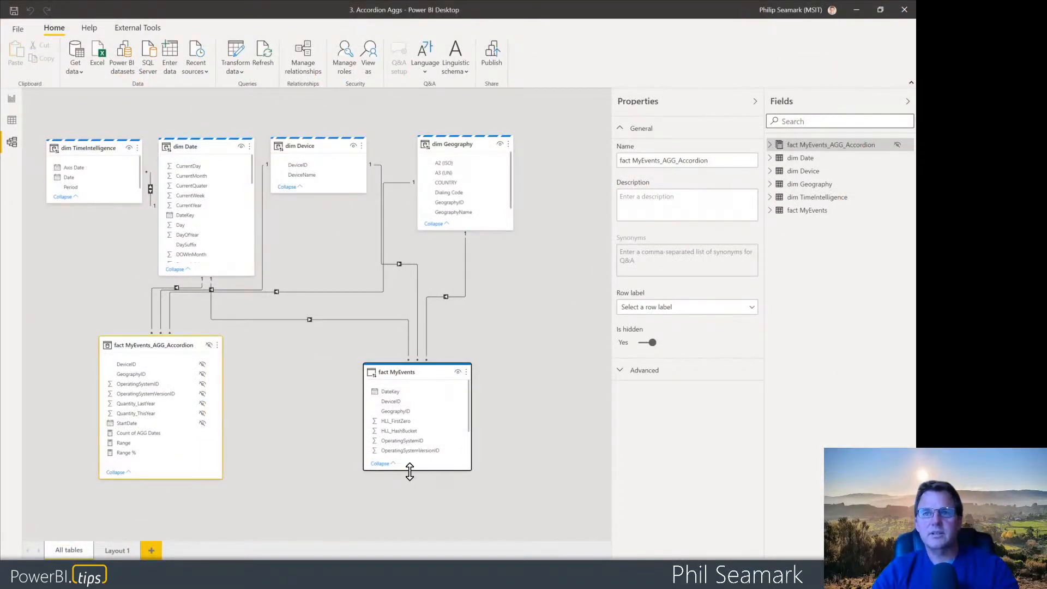
- Check the storage modes of the fact MyEvents table and the fact MyEvents_AGG_Accordion table
{"action": "mouse_move", "coordinate": [427, 374]}
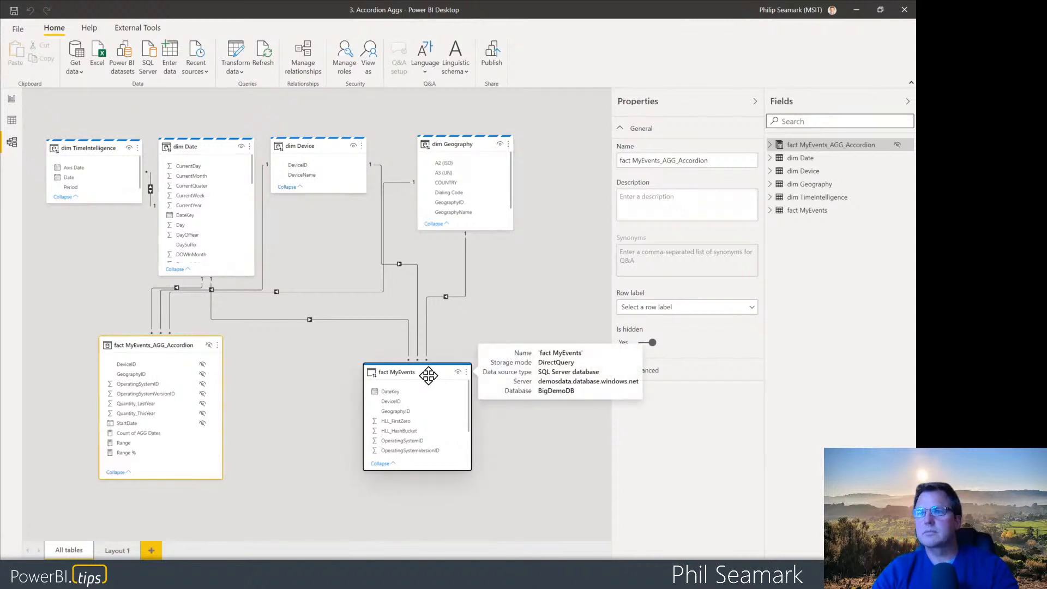
{"action": "left_click", "coordinate": [648, 372]}
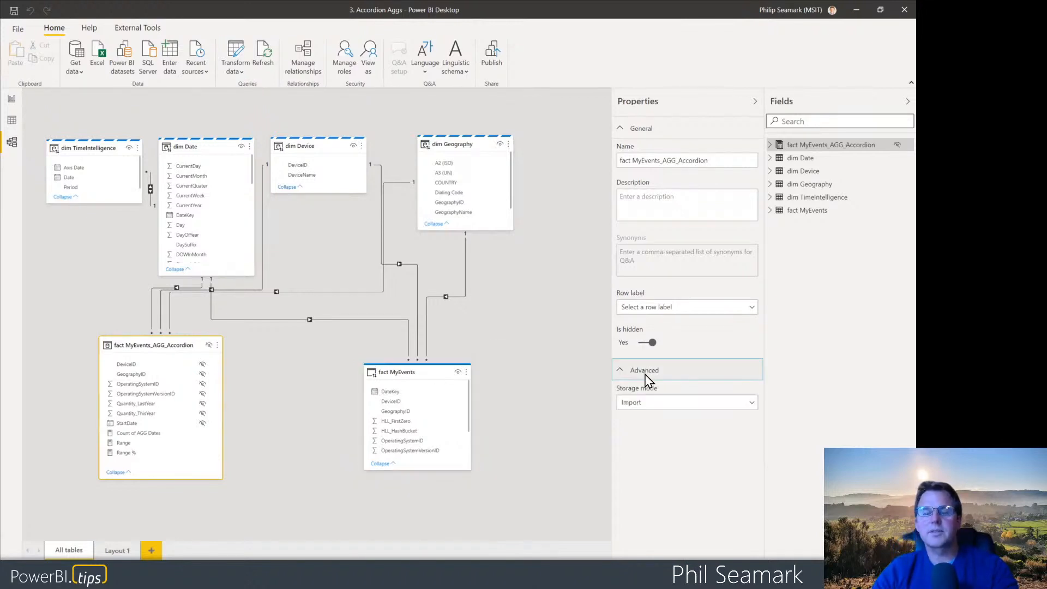
{"action": "mouse_move", "coordinate": [397, 374]}
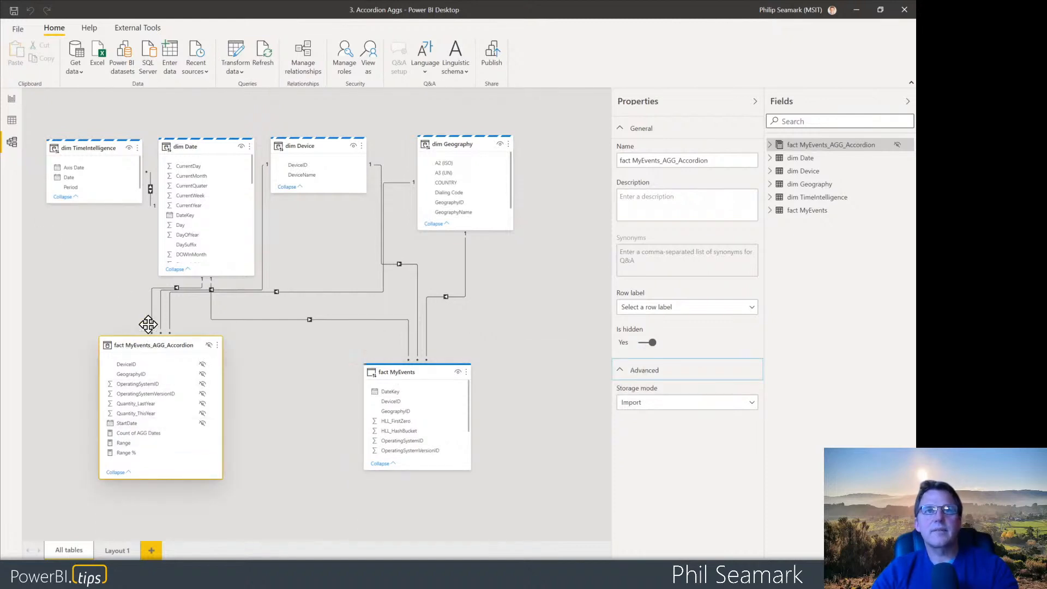
- View the rows of the fact MyEvents_AGG_Accordion table and inspect the distinct dates in its StartDate column
{"action": "left_click", "coordinate": [17, 122]}
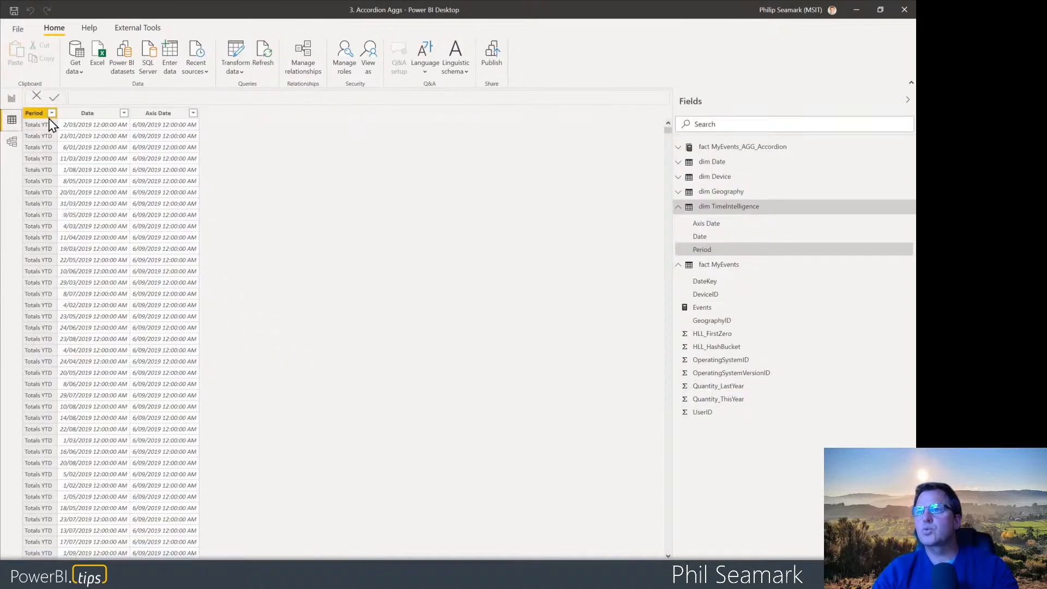
{"action": "left_click", "coordinate": [736, 151]}
{"action": "left_click", "coordinate": [736, 151]}
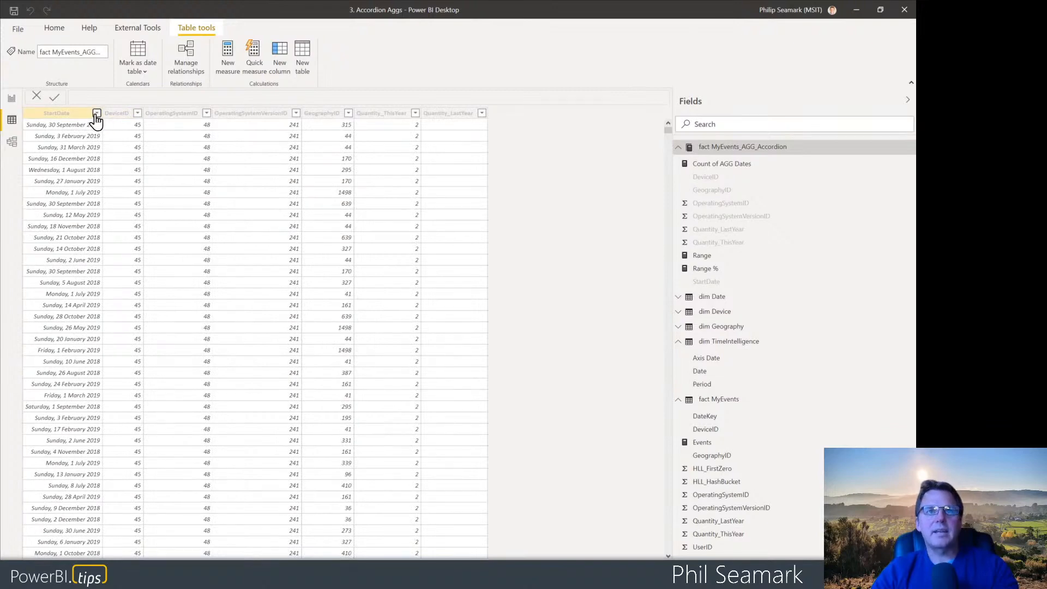
{"action": "left_click", "coordinate": [96, 114]}
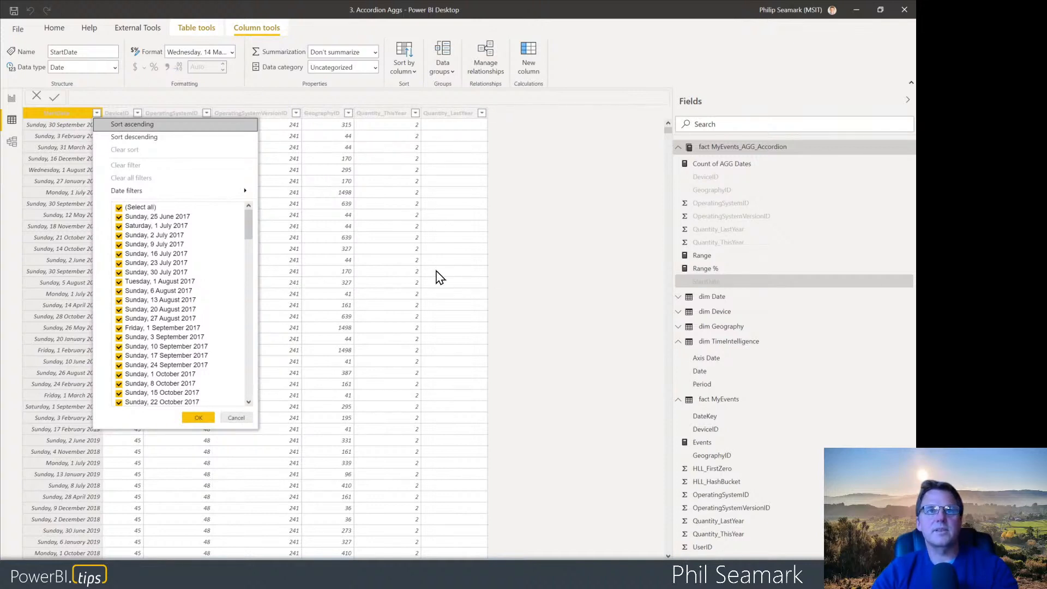
{"action": "key", "text": "Escape"}
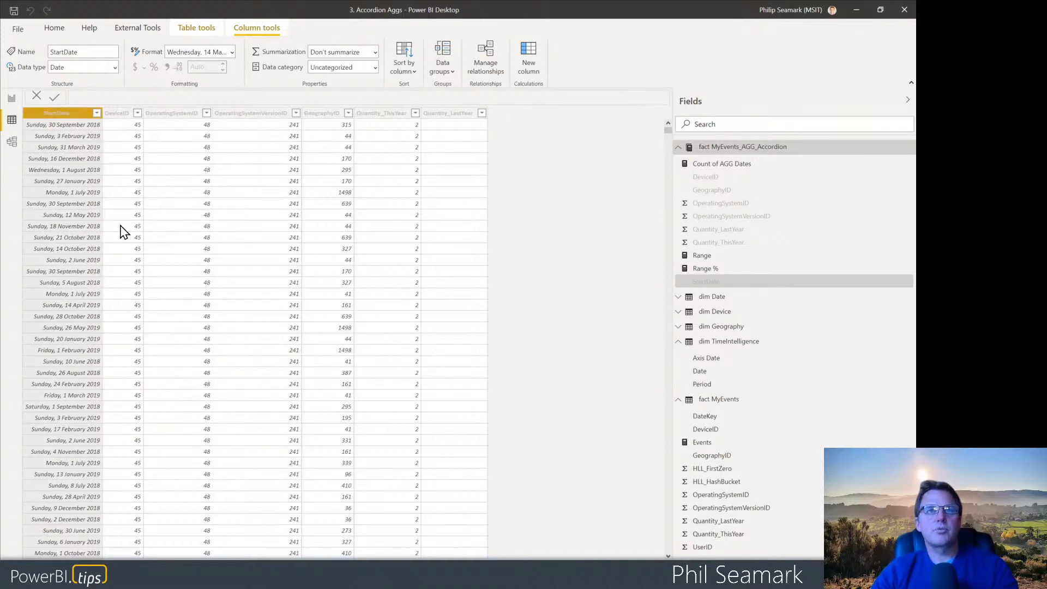
- In the report, examine the fields of the aggregation and fact MyEvents tables and the full DAX formula of the Events measure
{"action": "left_click", "coordinate": [12, 101]}
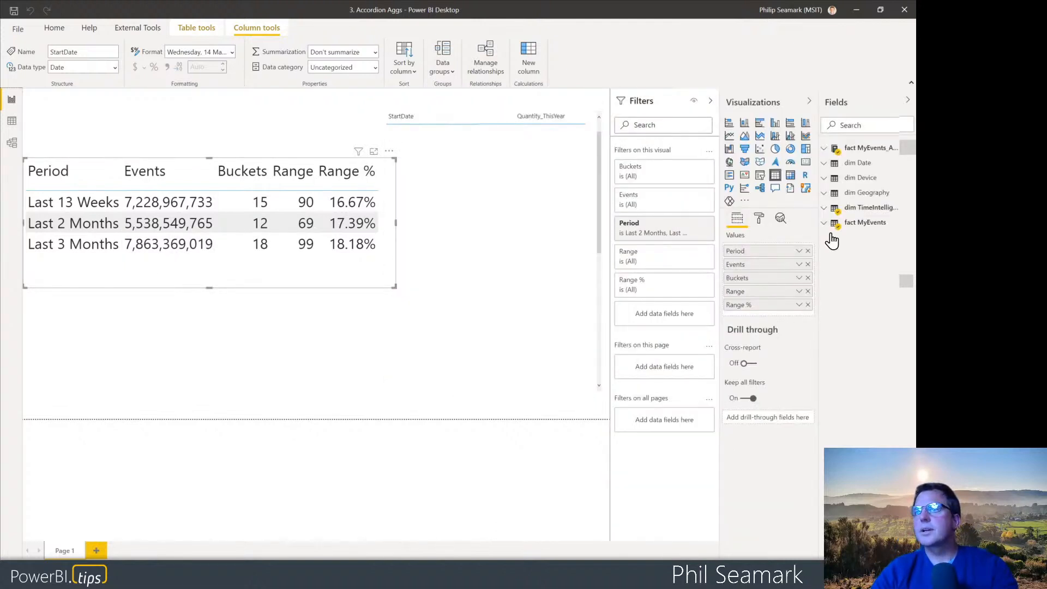
{"action": "left_click", "coordinate": [825, 151]}
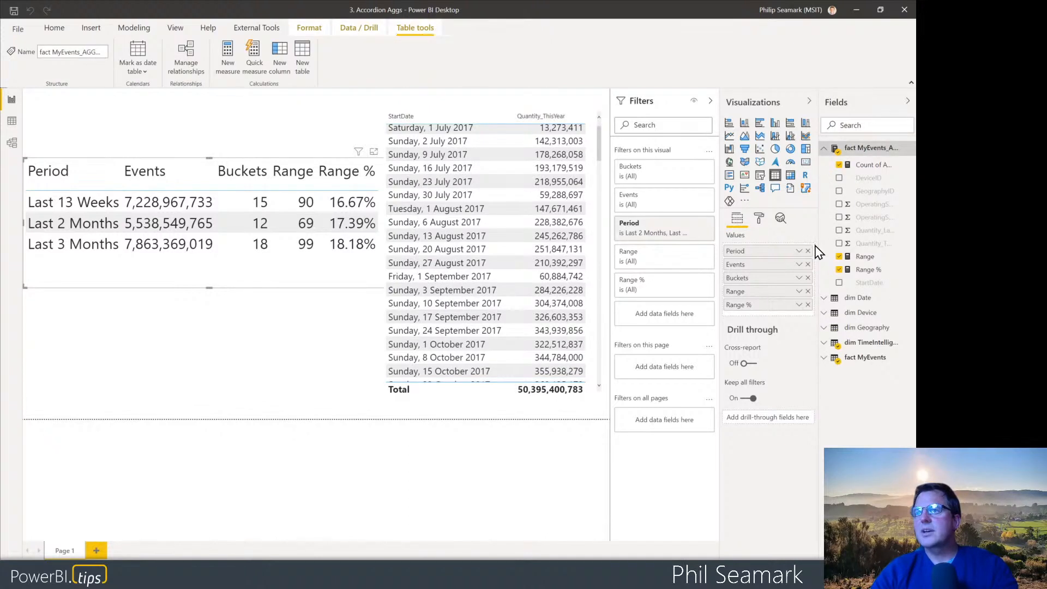
{"action": "left_click", "coordinate": [827, 362]}
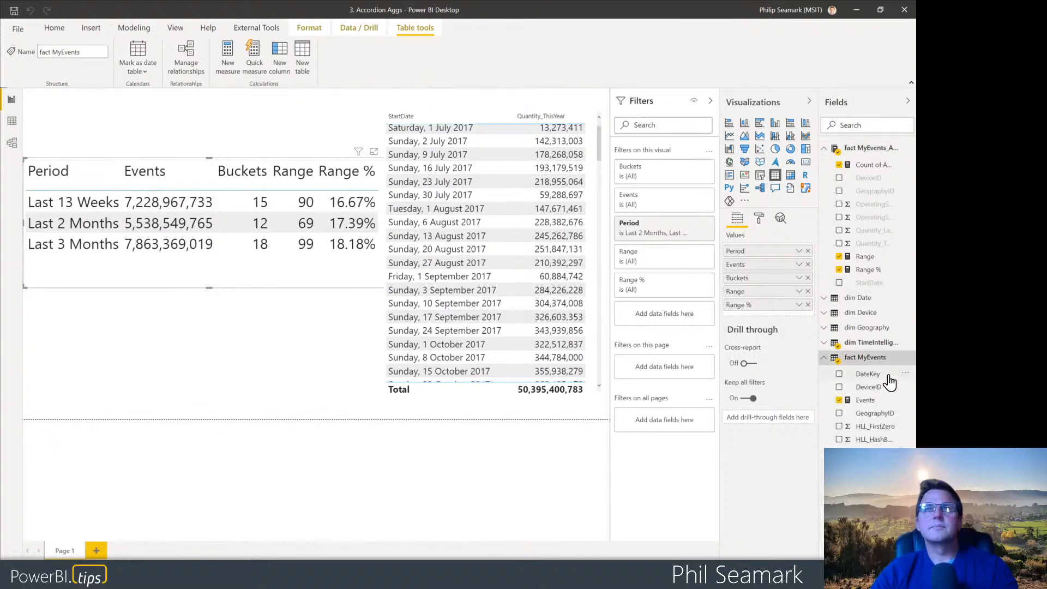
{"action": "left_click", "coordinate": [883, 404]}
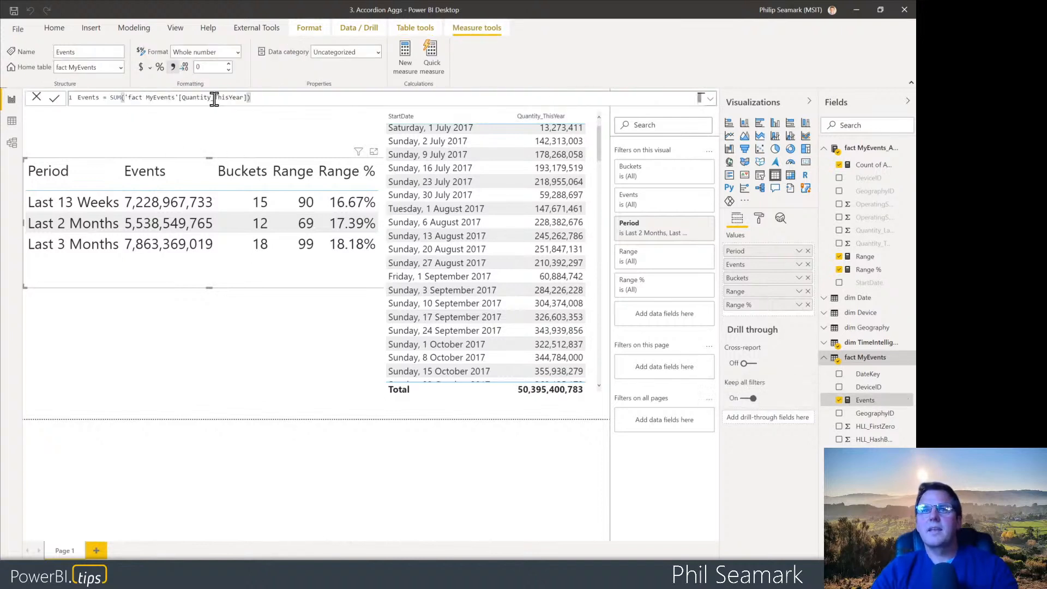
{"action": "left_click", "coordinate": [708, 102]}
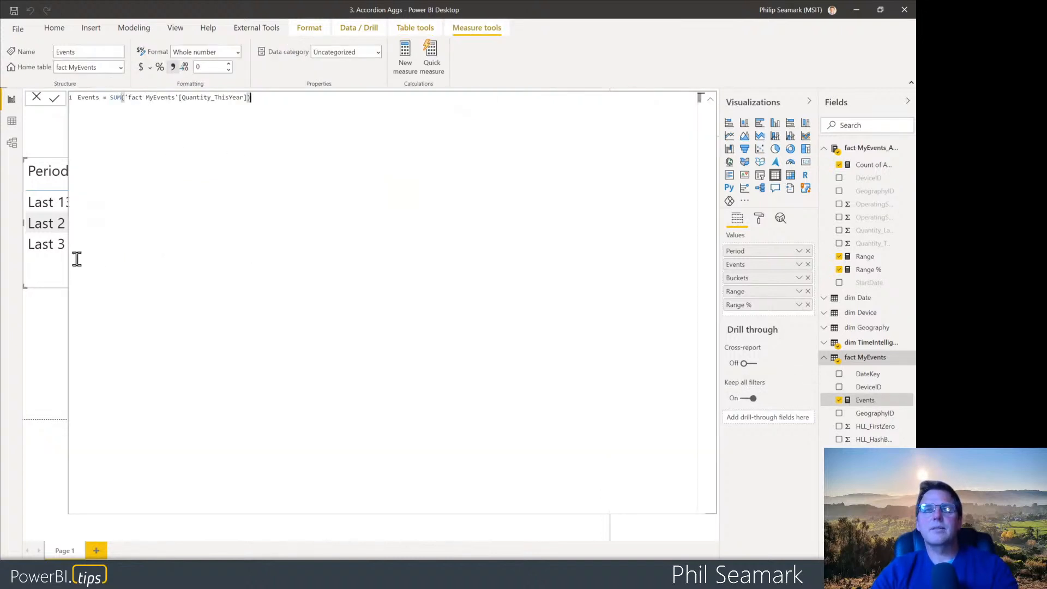
{"action": "left_click", "coordinate": [68, 287]}
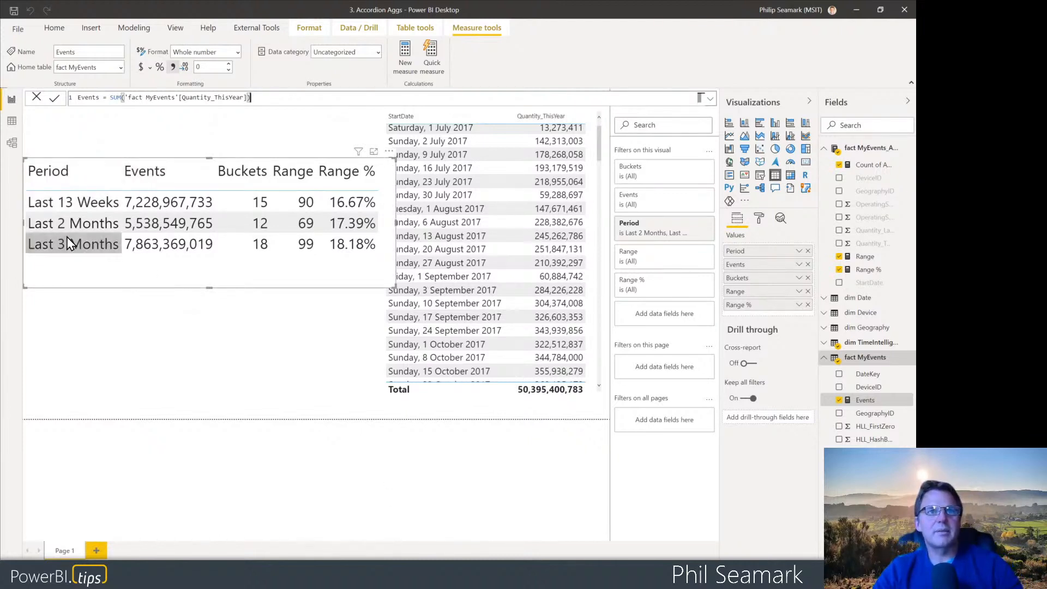
- Review the relationships linking fact MyEvents_AGG_Accordion and fact MyEvents to the dimension tables
{"action": "left_click", "coordinate": [12, 121]}
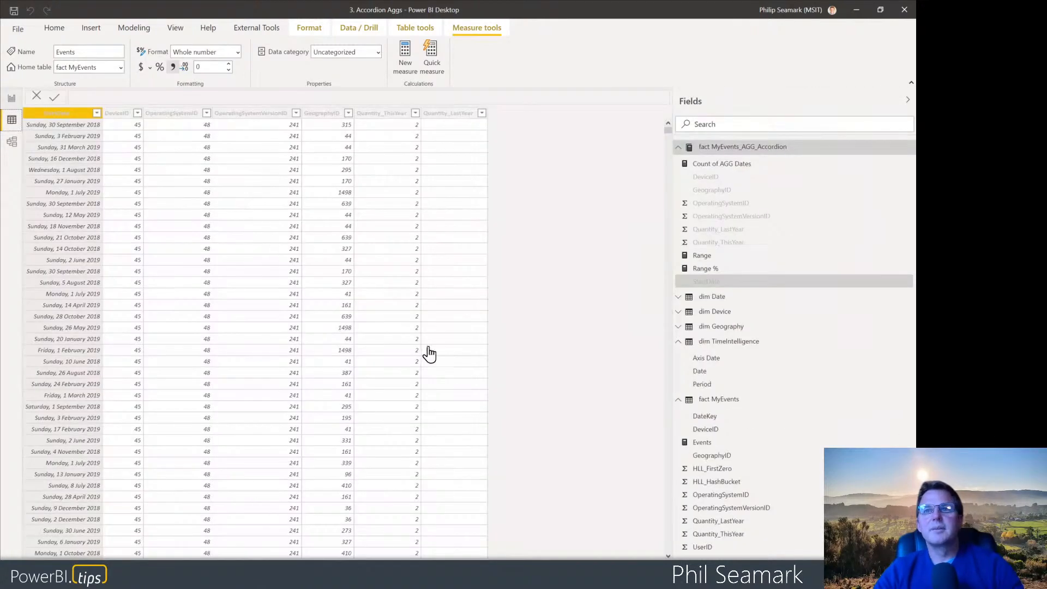
{"action": "left_click", "coordinate": [10, 149]}
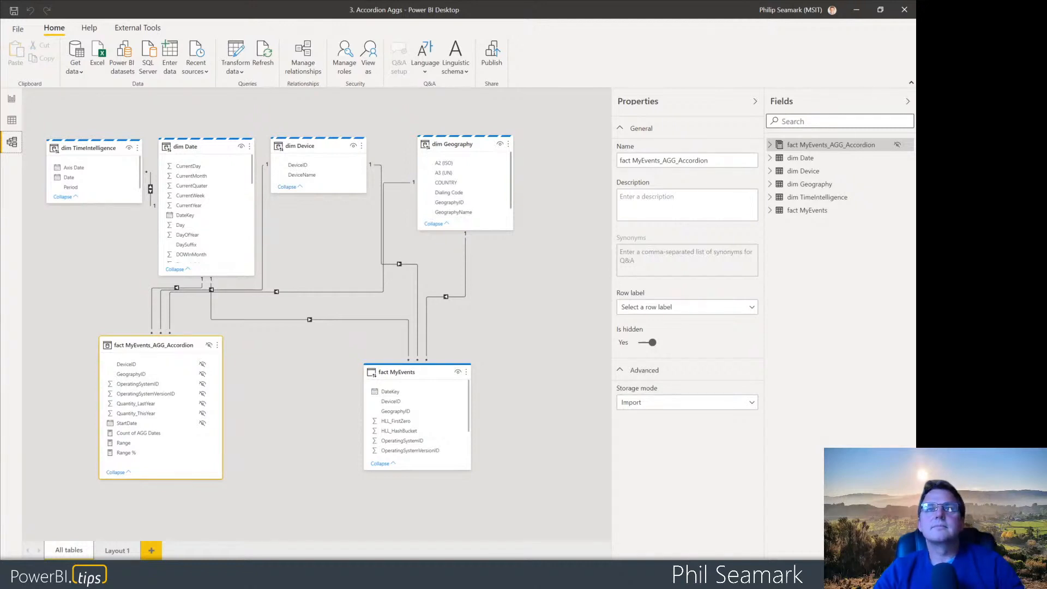
{"action": "left_click", "coordinate": [217, 345]}
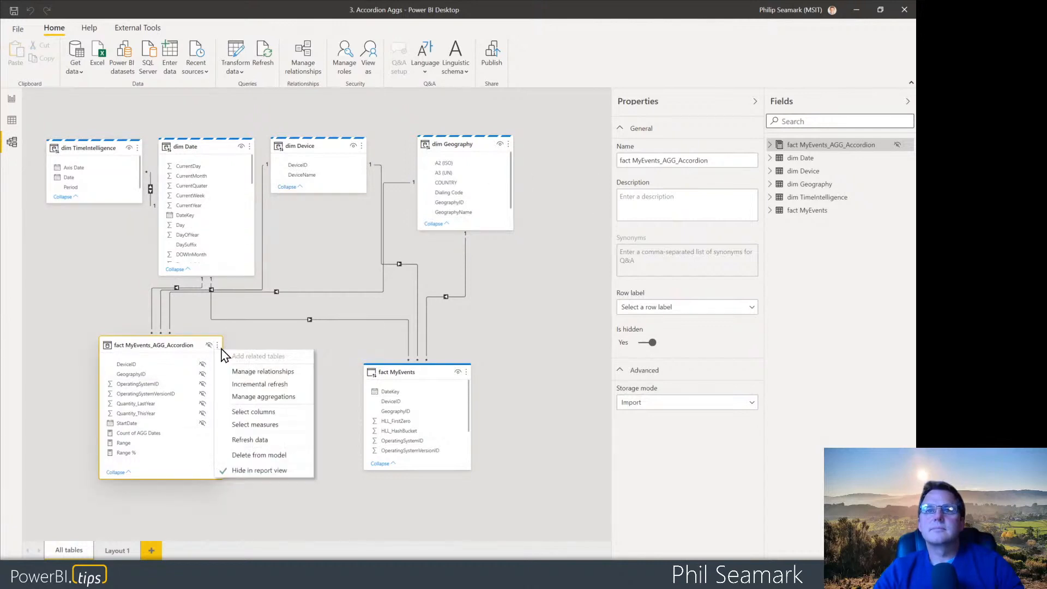
{"action": "left_click", "coordinate": [276, 371]}
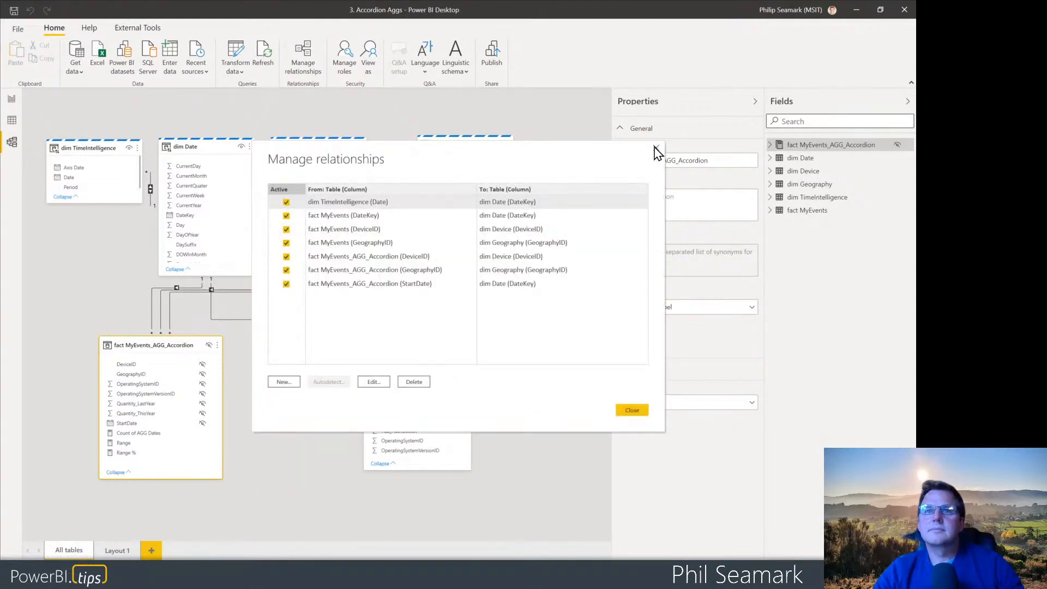
{"action": "left_click", "coordinate": [658, 151]}
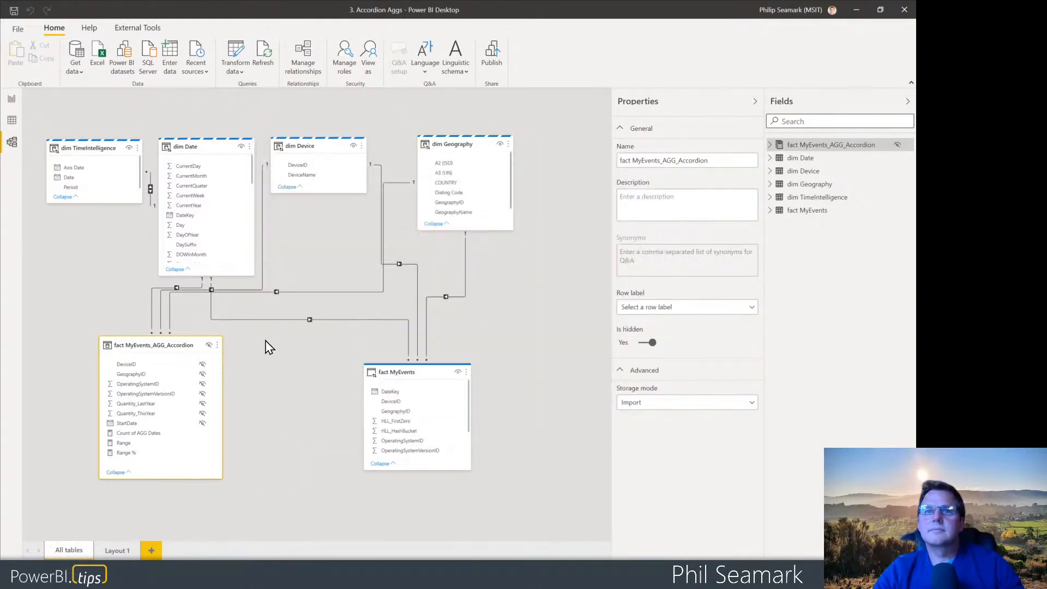
- Inspect the aggregation mappings of fact MyEvents_AGG_Accordion without changing them, and look through the columns of fact MyEvents
{"action": "left_click", "coordinate": [216, 352]}
{"action": "left_click", "coordinate": [274, 400]}
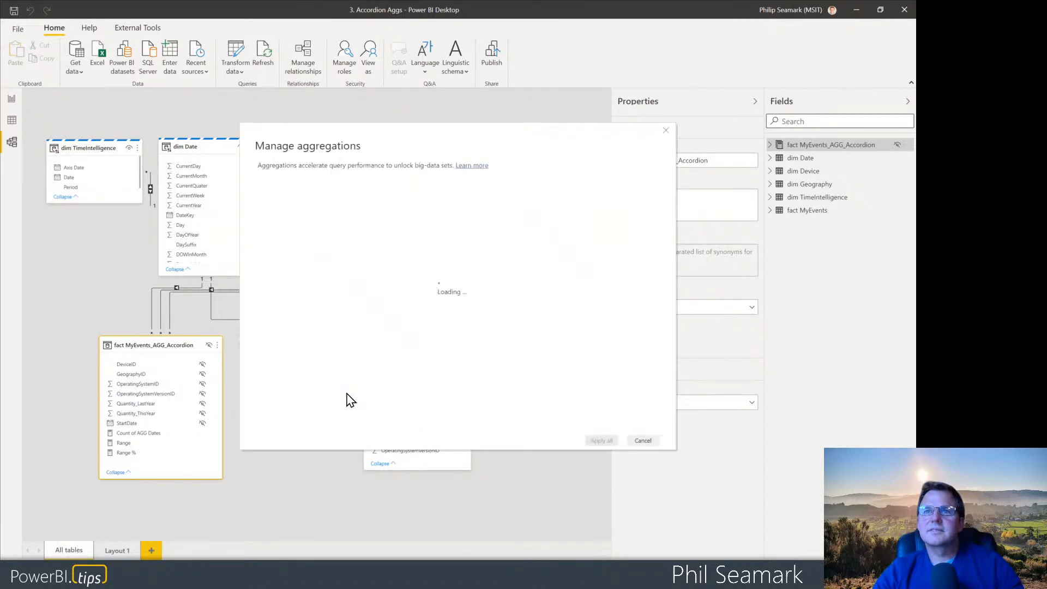
{"action": "scroll", "coordinate": [488, 294], "scroll_direction": "down", "scroll_amount": 2}
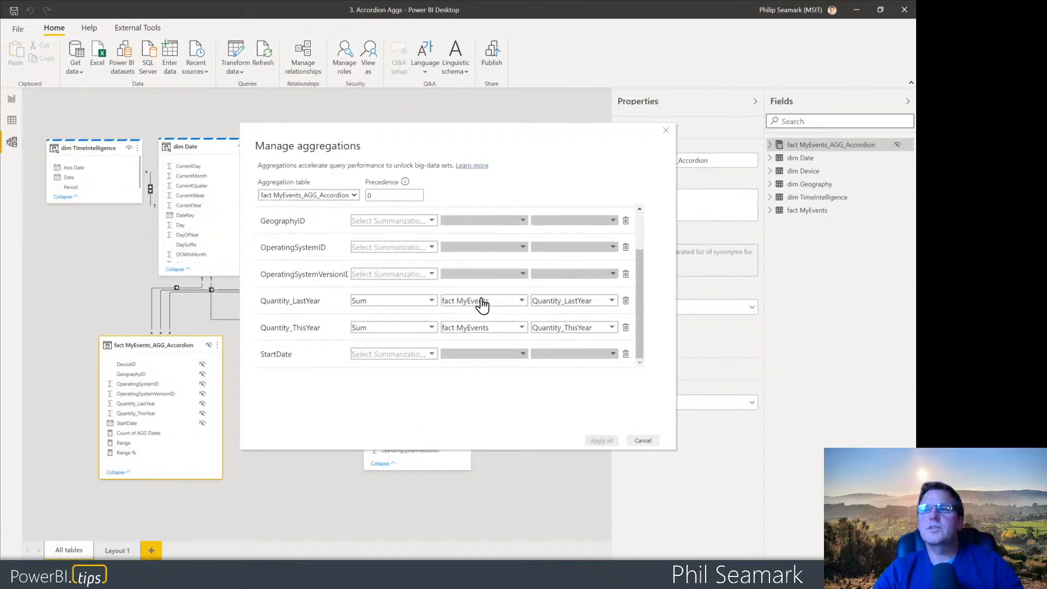
{"action": "left_click", "coordinate": [648, 442]}
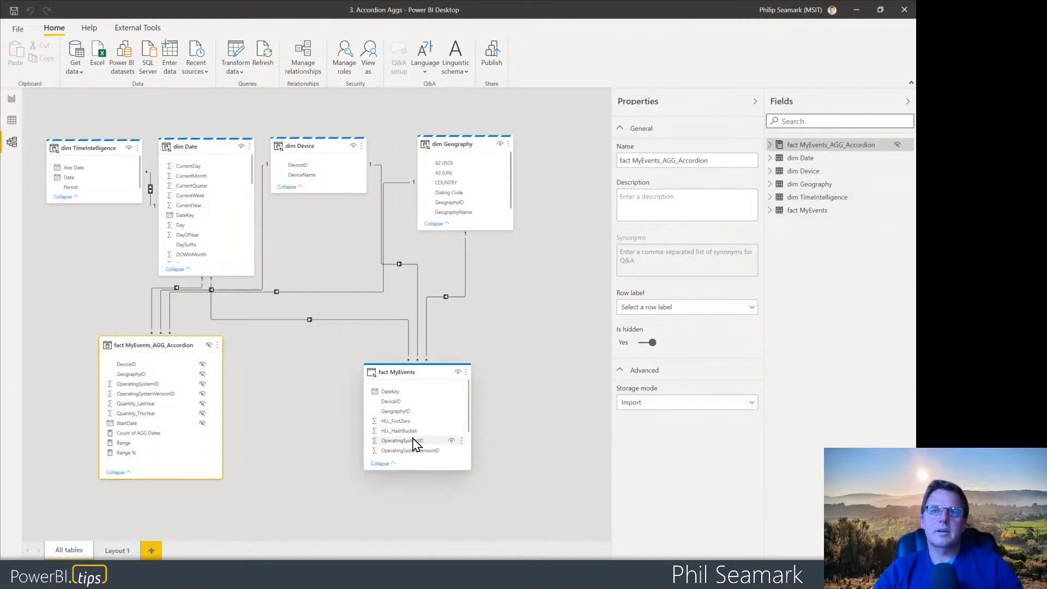
{"action": "scroll", "coordinate": [415, 445], "scroll_direction": "down", "scroll_amount": 2}
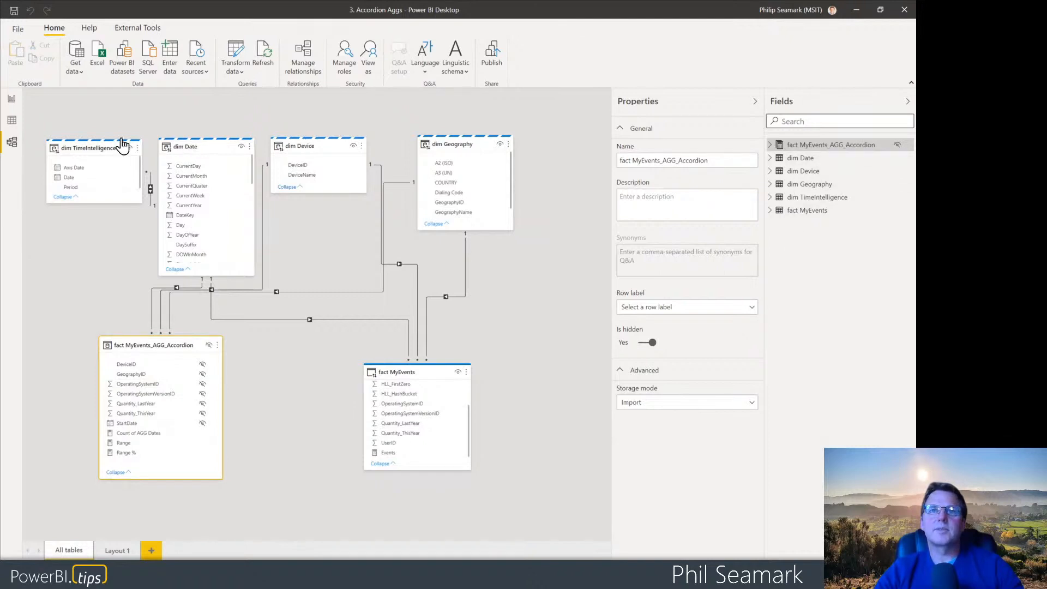
- Return to the report page with the Period table and display the Events measure's definition again
{"action": "left_click", "coordinate": [13, 104]}
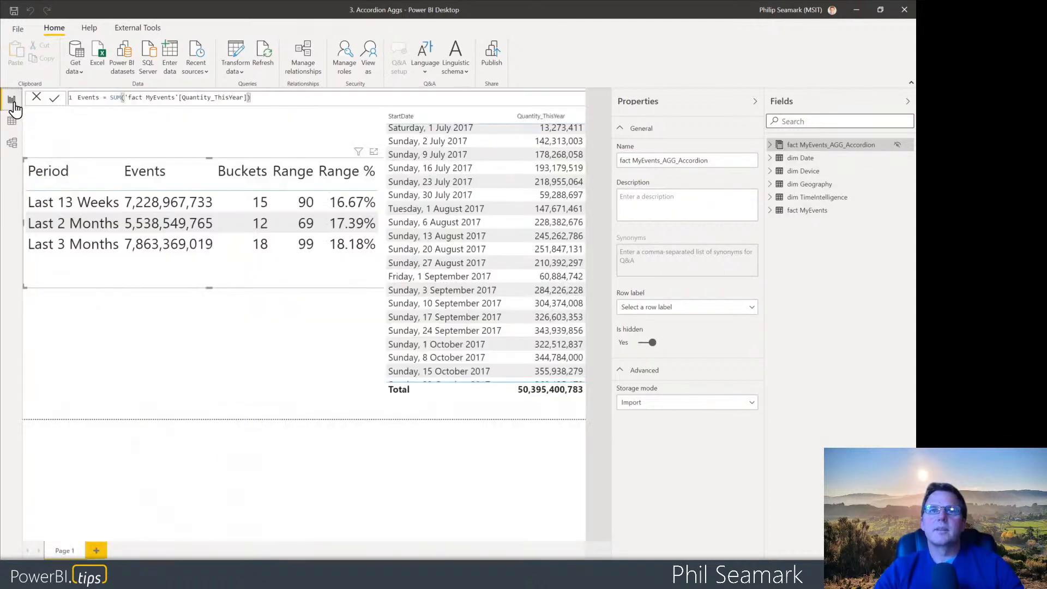
{"action": "left_click", "coordinate": [148, 213]}
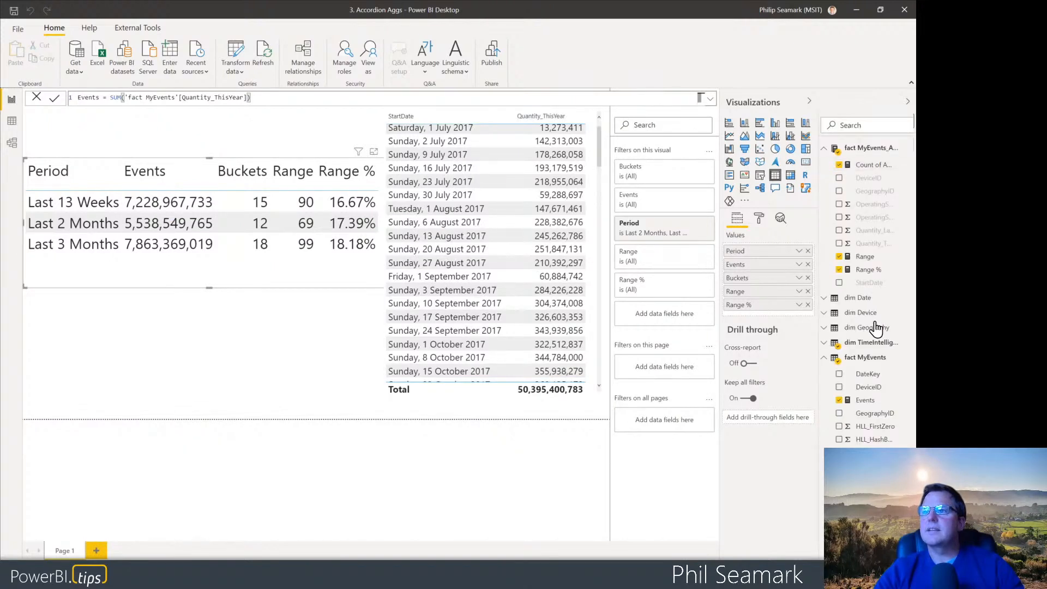
{"action": "left_click", "coordinate": [866, 404]}
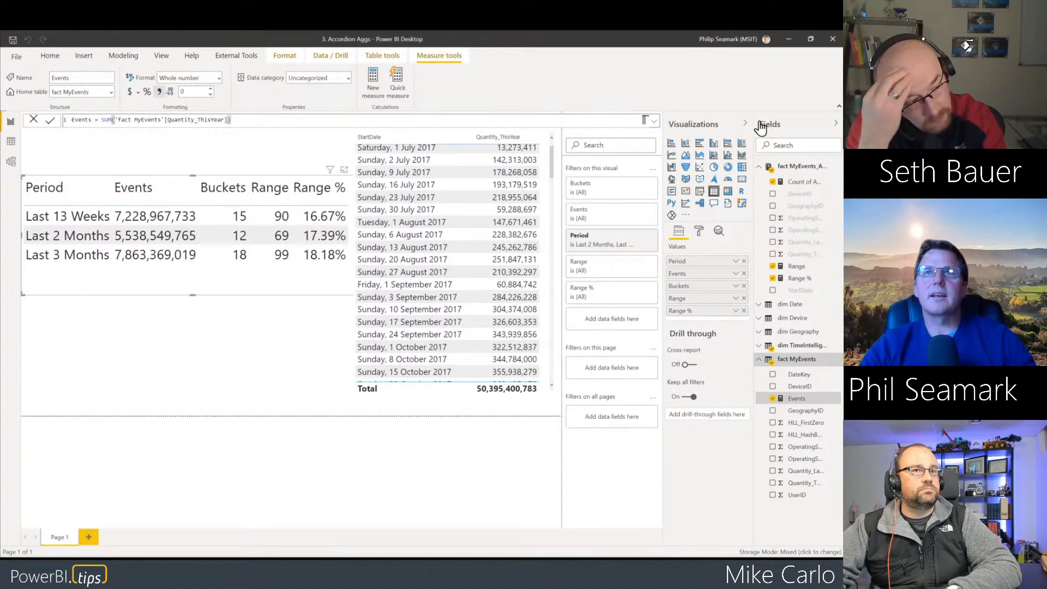
- Start a Performance analyzer recording and refresh the visuals on Page 1 to capture their load times
{"action": "left_click", "coordinate": [245, 60]}
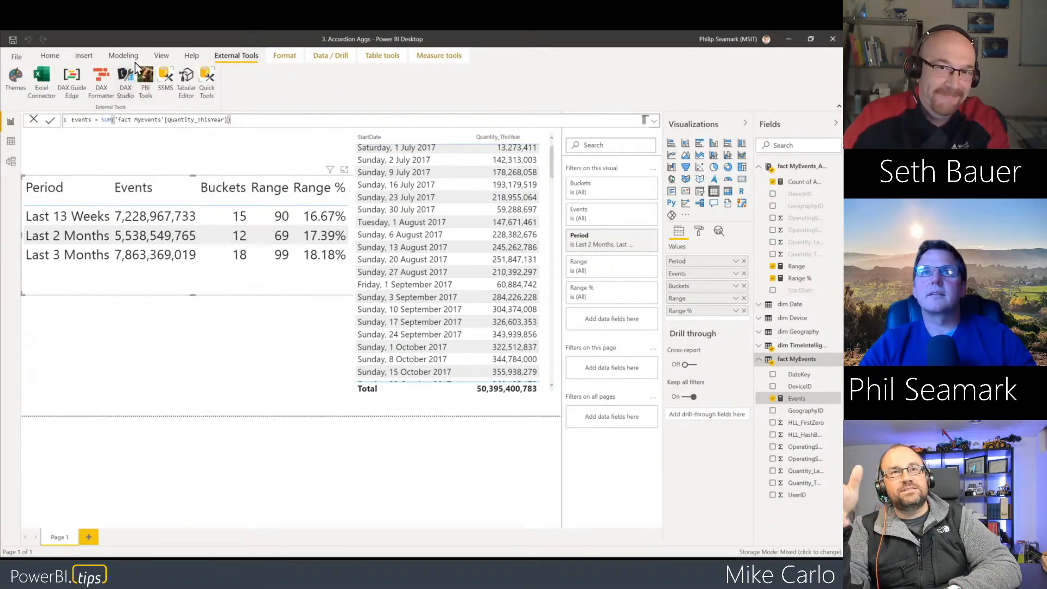
{"action": "left_click", "coordinate": [162, 56]}
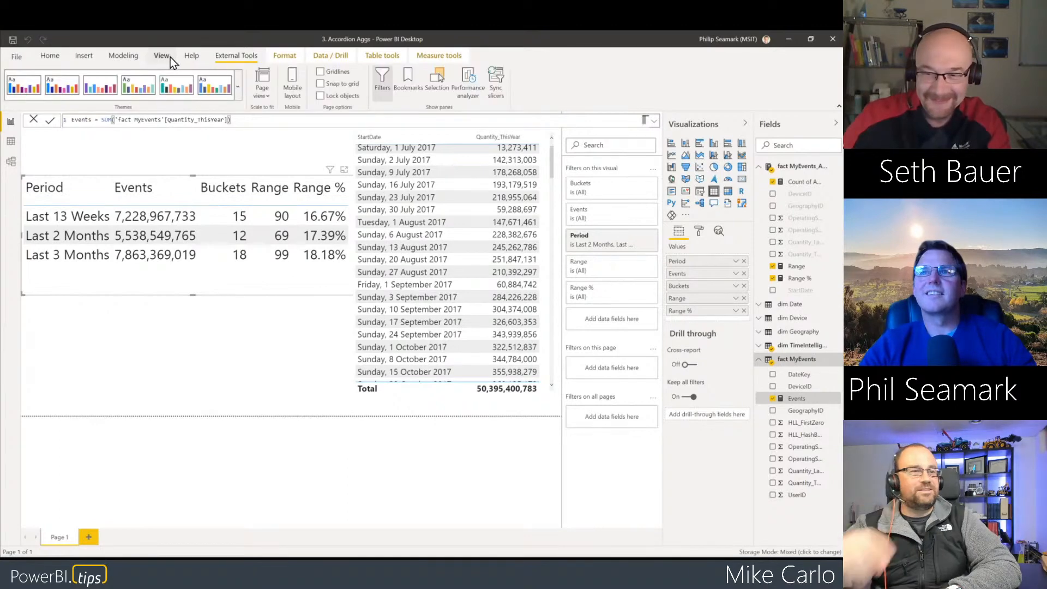
{"action": "left_click", "coordinate": [467, 83]}
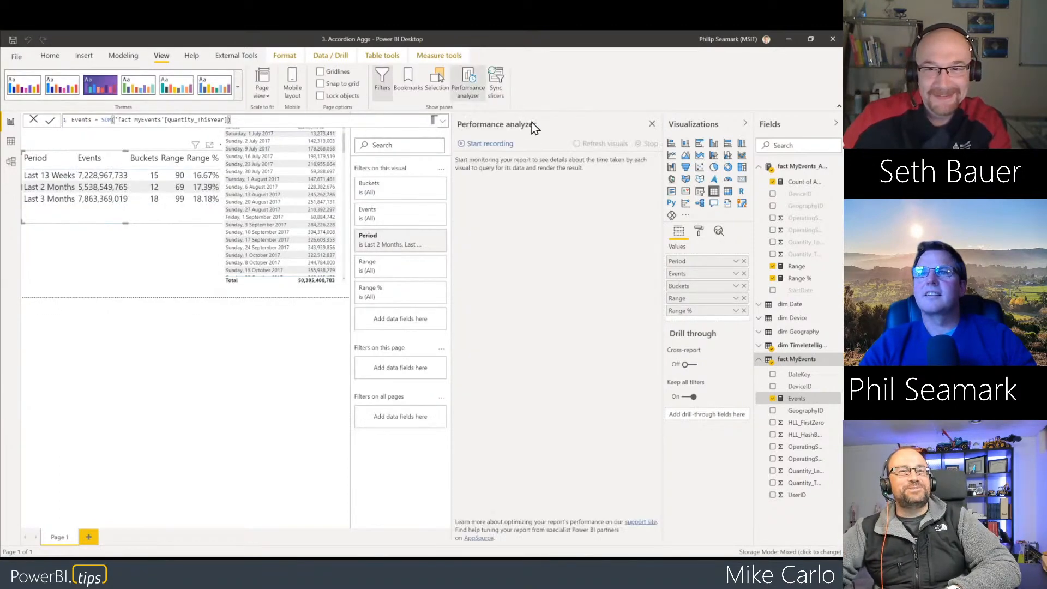
{"action": "left_click", "coordinate": [499, 146]}
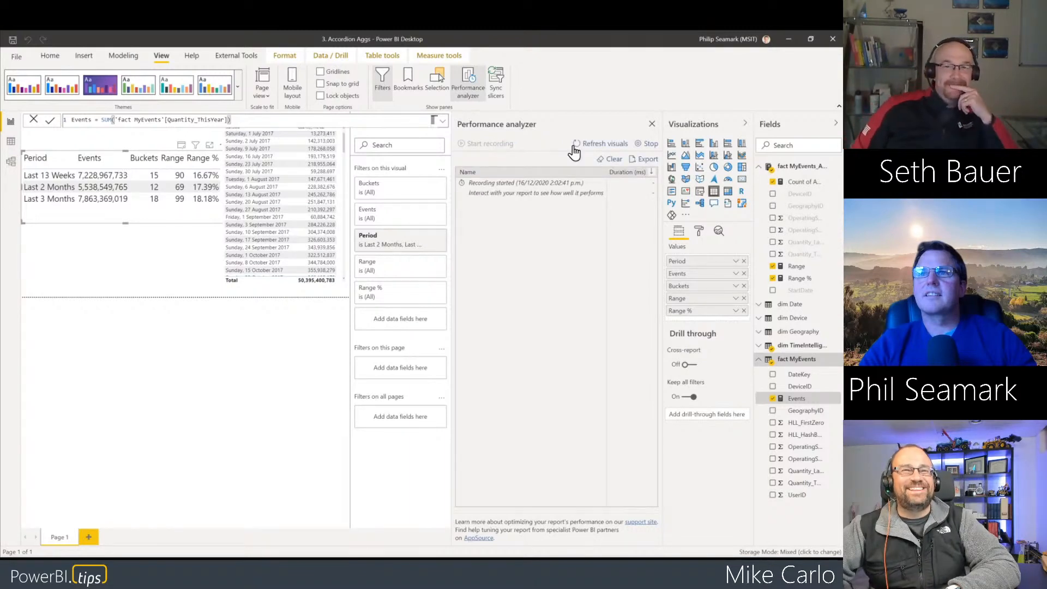
{"action": "left_click", "coordinate": [599, 145]}
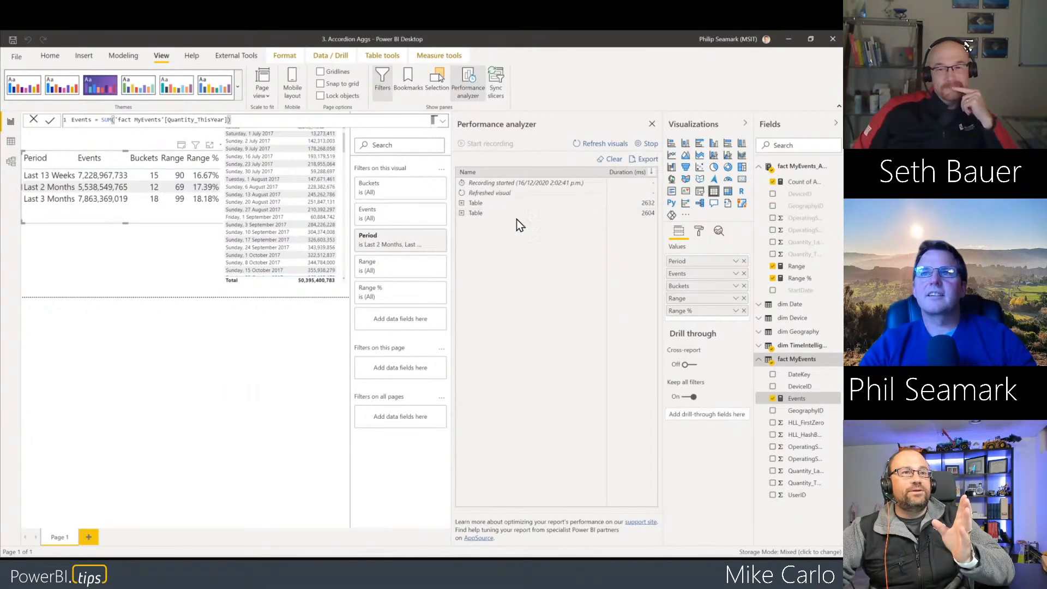
- Copy the DAX query of the StartDate and Quantity_ThisYear table from the performance recording and open it in DAX Studio
{"action": "left_click", "coordinate": [461, 213]}
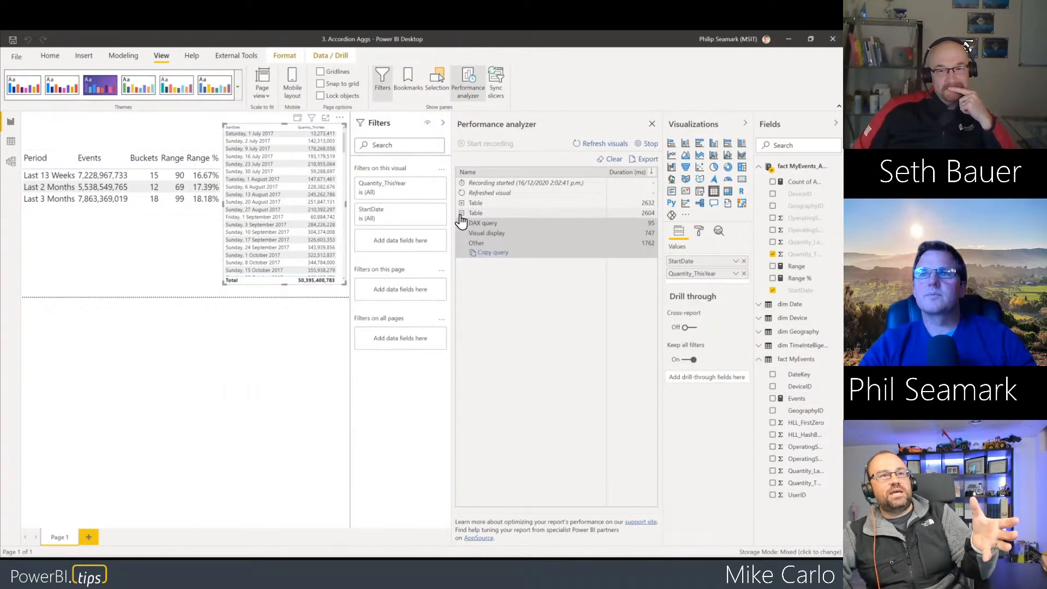
{"action": "left_click", "coordinate": [494, 253]}
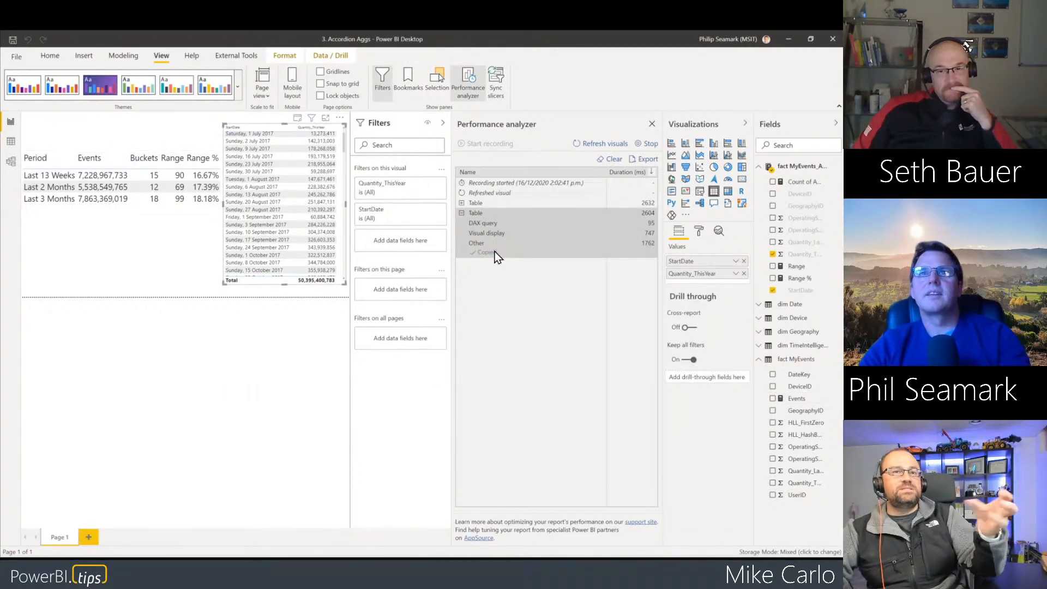
{"action": "left_click", "coordinate": [236, 56]}
{"action": "left_click", "coordinate": [126, 89]}
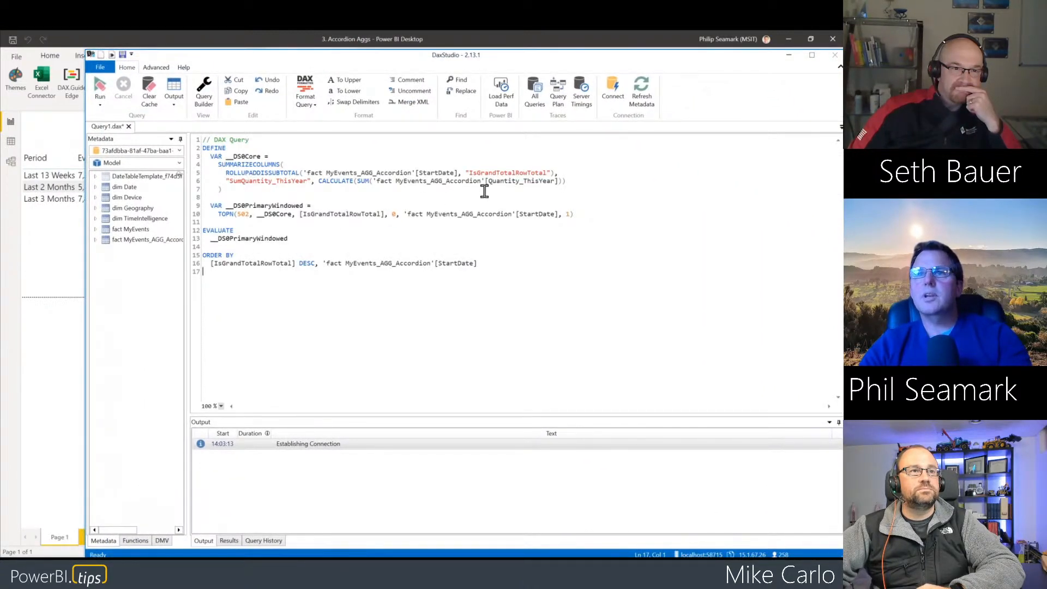
- Enlarge the query text and change the SUM's table reference to 'fact MyEvents' by removing the _AGG_Accordion suffix
{"action": "left_click_drag", "start_coordinate": [358, 180], "coordinate": [380, 180]}
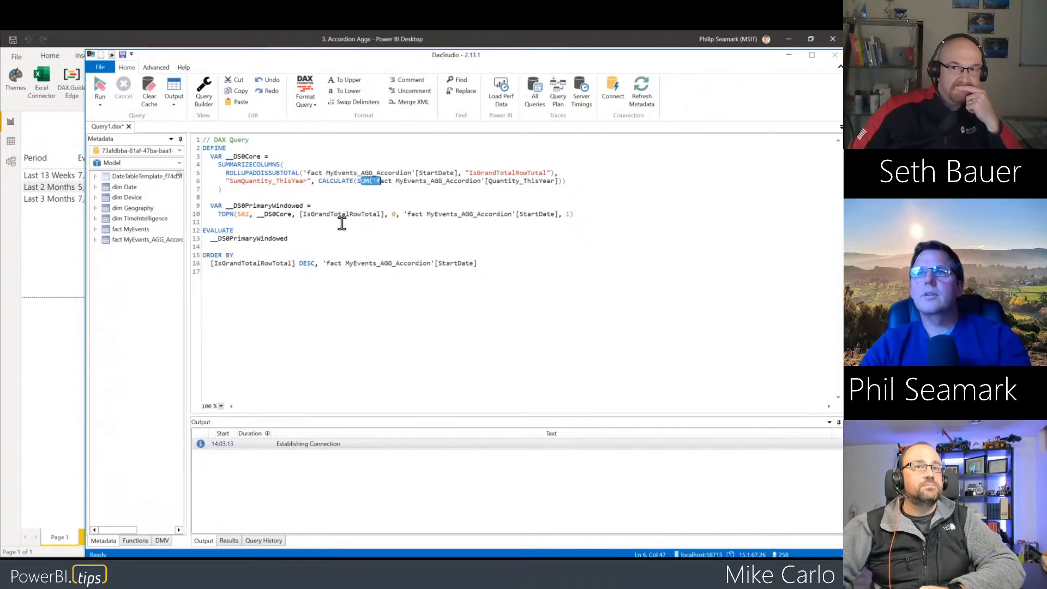
{"action": "scroll", "coordinate": [510, 271], "scroll_direction": "up", "scroll_amount": 1}
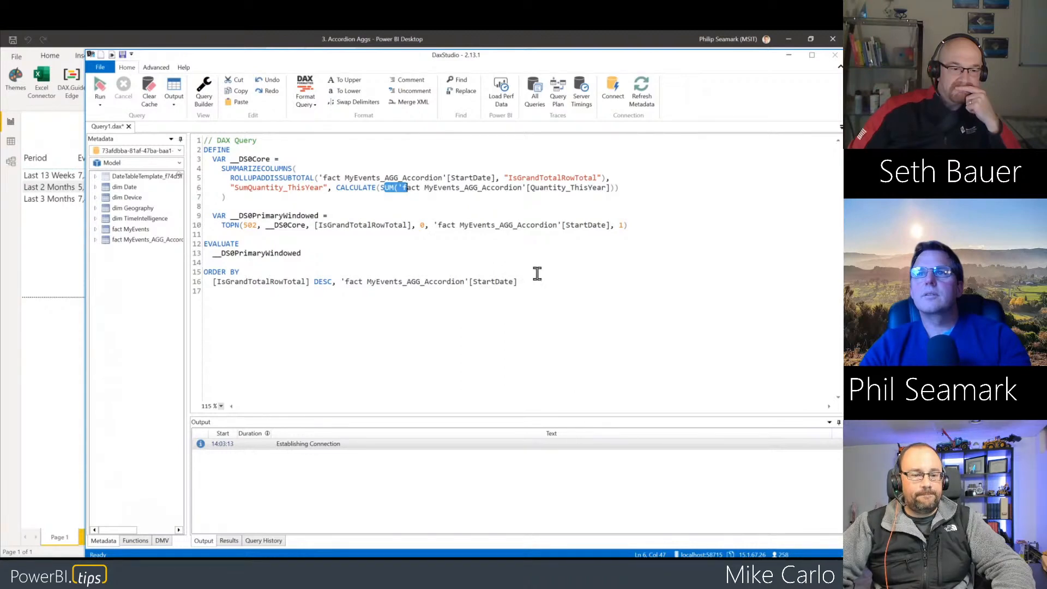
{"action": "scroll", "coordinate": [570, 276], "scroll_direction": "up", "scroll_amount": 1}
{"action": "left_click_drag", "start_coordinate": [493, 194], "coordinate": [563, 194]}
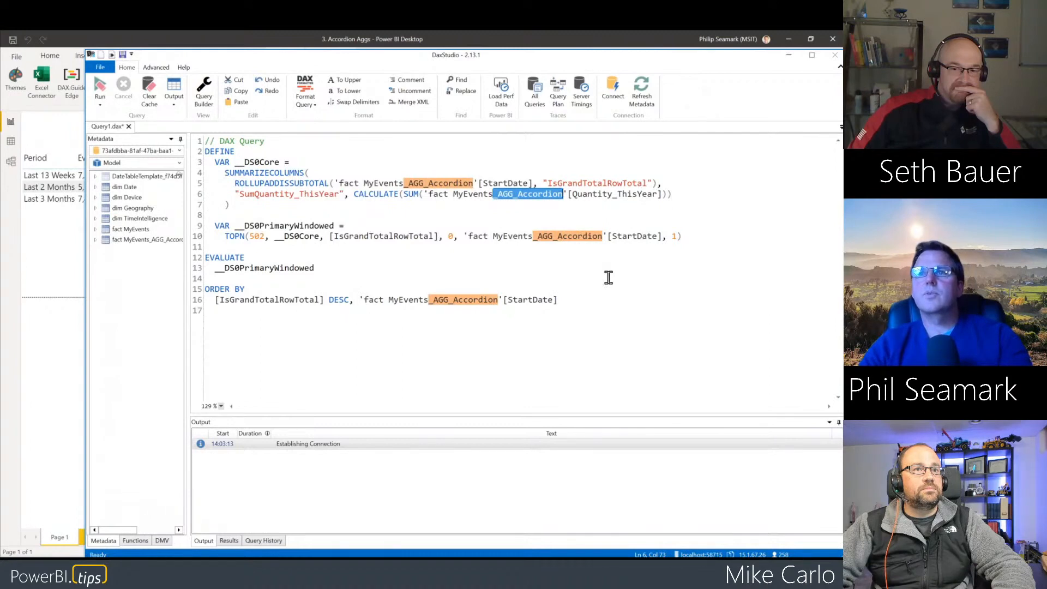
{"action": "key", "text": "BackSpace"}
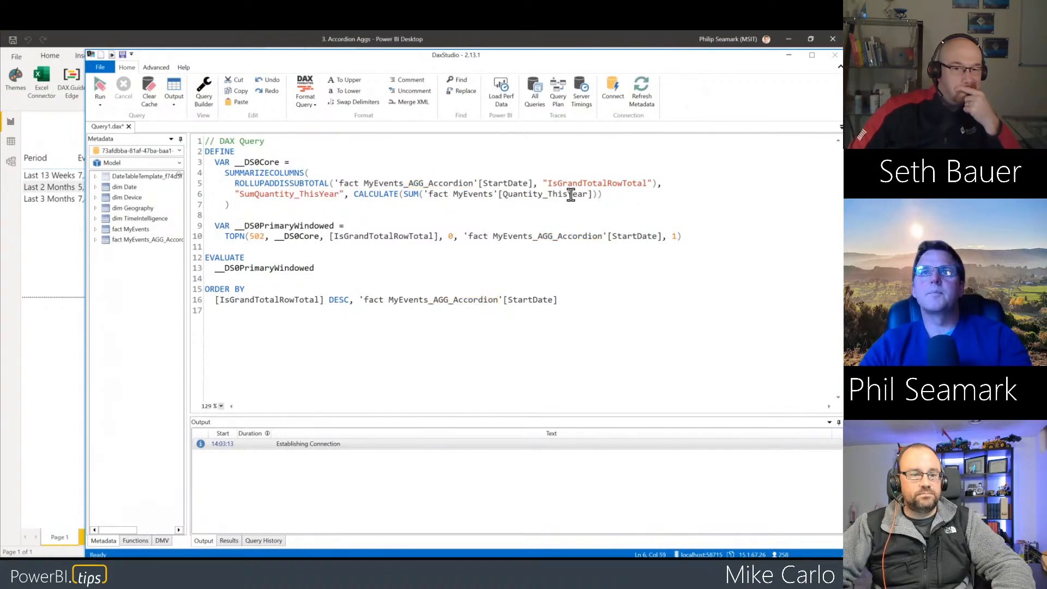
- Enable the Server Timings trace, run the edited query, and show its timings in an enlarged results area
{"action": "left_click", "coordinate": [591, 95]}
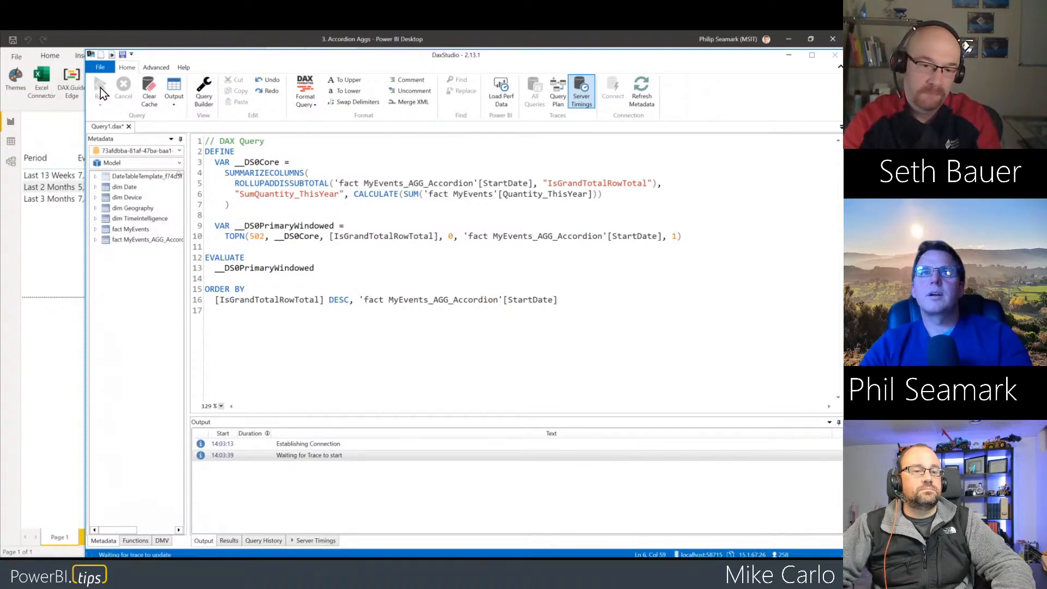
{"action": "left_click_drag", "start_coordinate": [233, 52], "coordinate": [163, 46]}
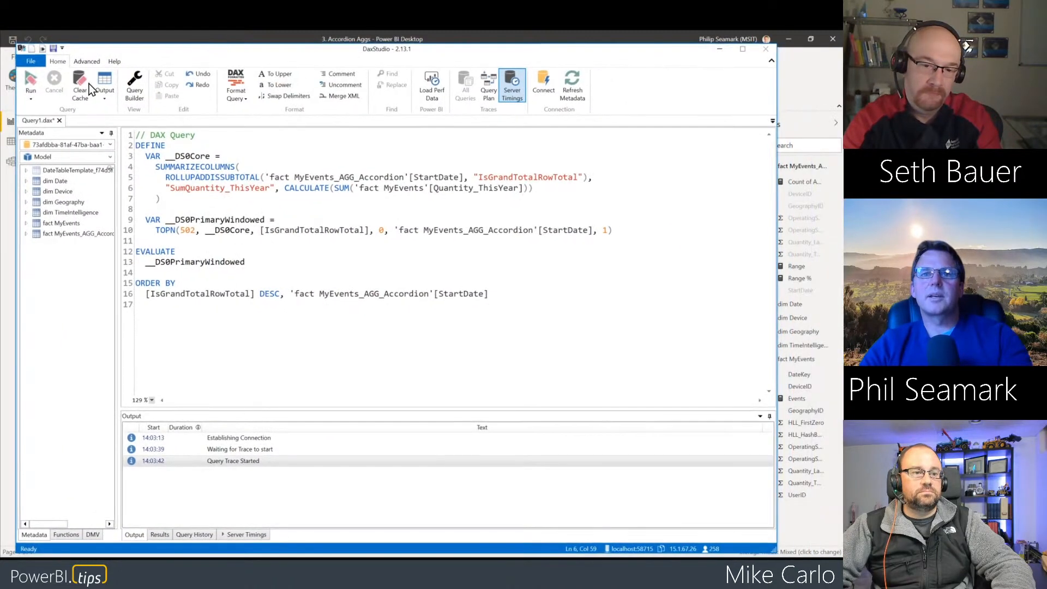
{"action": "left_click", "coordinate": [33, 82]}
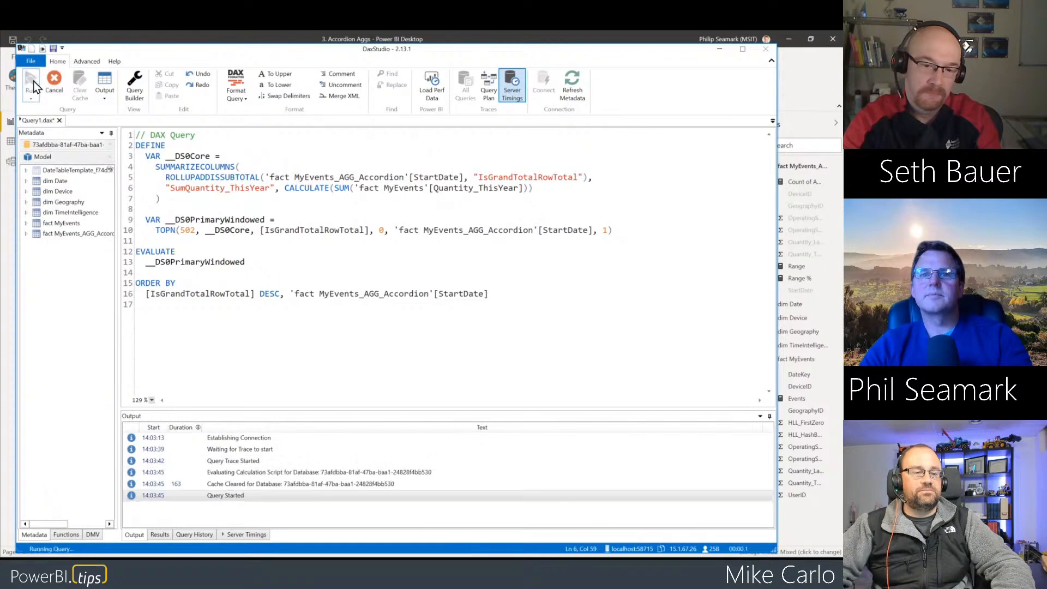
{"action": "left_click", "coordinate": [255, 533]}
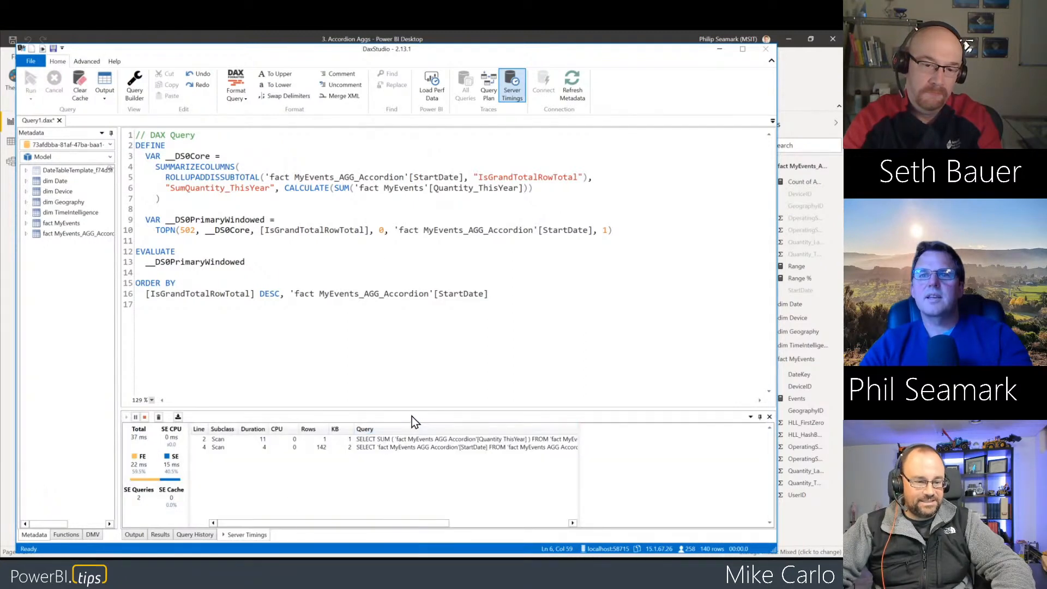
{"action": "left_click_drag", "start_coordinate": [415, 410], "coordinate": [411, 353]}
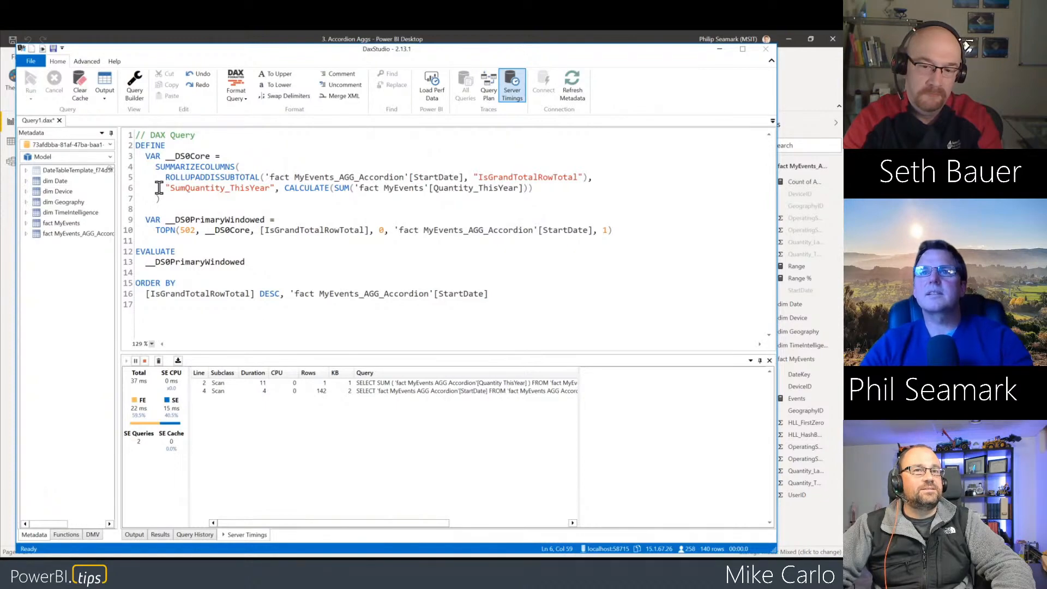
- Replace the whole query with evaluate { CALCULATE(SUM('fact MyEvents'[Quantity_ThisYear])) }, reusing the existing CALCULATE expression
{"action": "left_click_drag", "start_coordinate": [284, 188], "coordinate": [534, 187]}
{"action": "left_click_drag", "start_coordinate": [224, 325], "coordinate": [118, 107]}
{"action": "type", "text": "evalaute "}
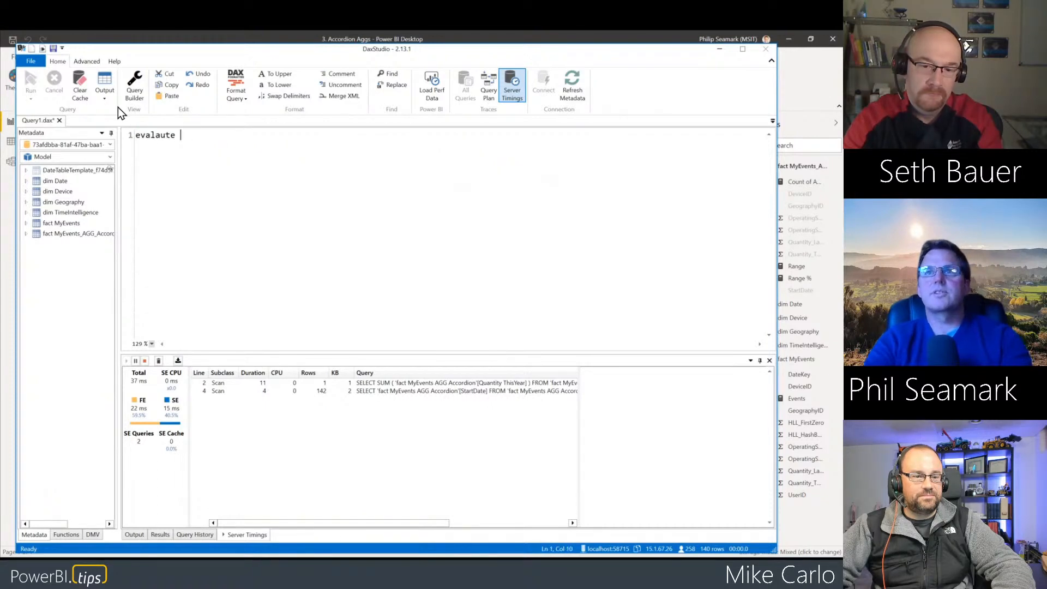
{"action": "type", "text": "{"}
{"action": "key", "text": "ctrl+v"}
{"action": "left_click", "coordinate": [177, 136]}
{"action": "left_click", "coordinate": [157, 135]}
{"action": "type", "text": "evaluate"}
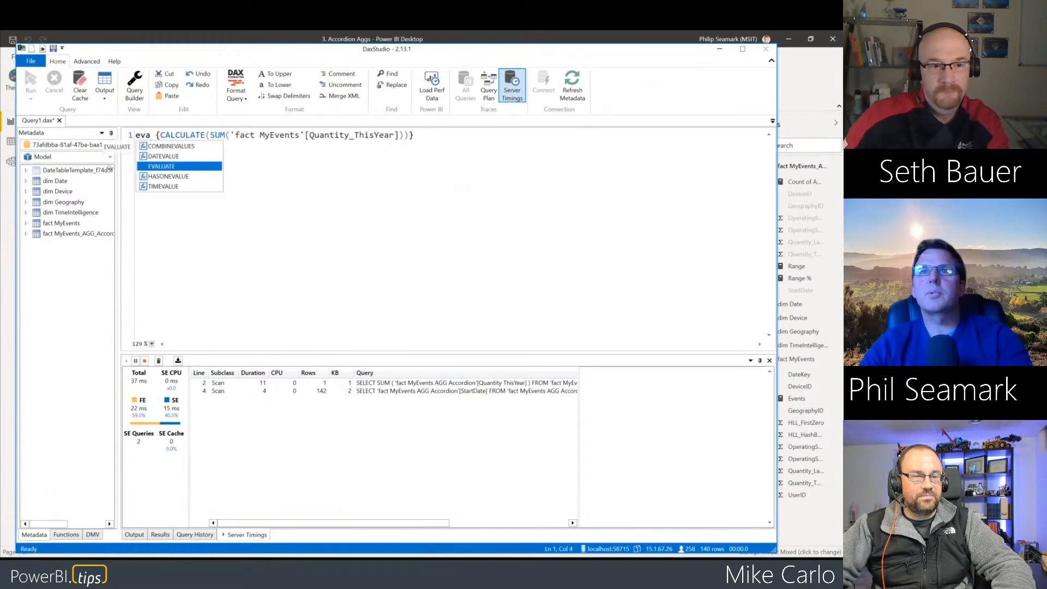
{"action": "left_click", "coordinate": [186, 136]}
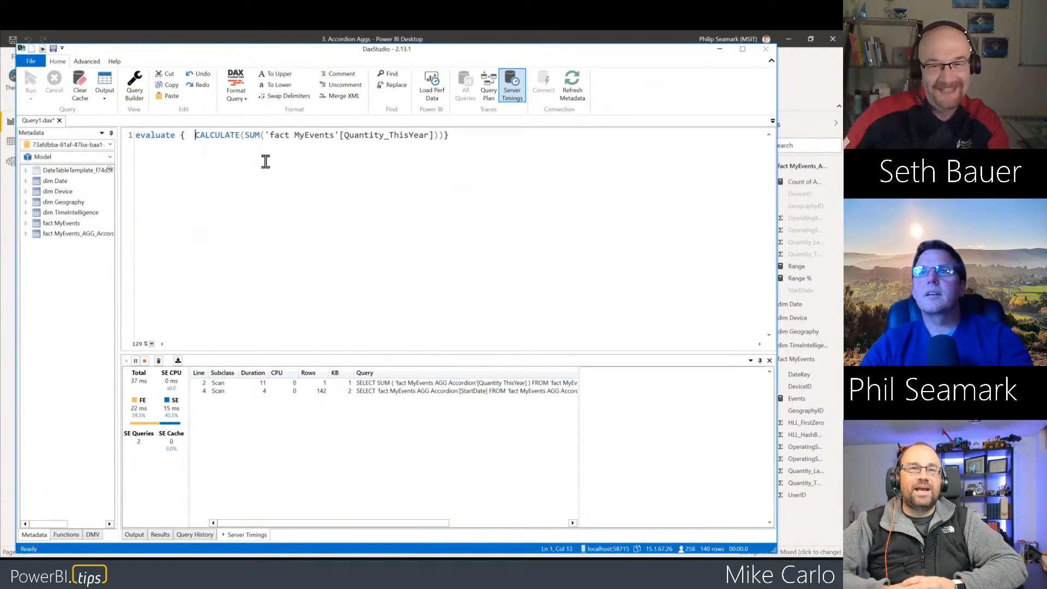
{"action": "left_click", "coordinate": [444, 136]}
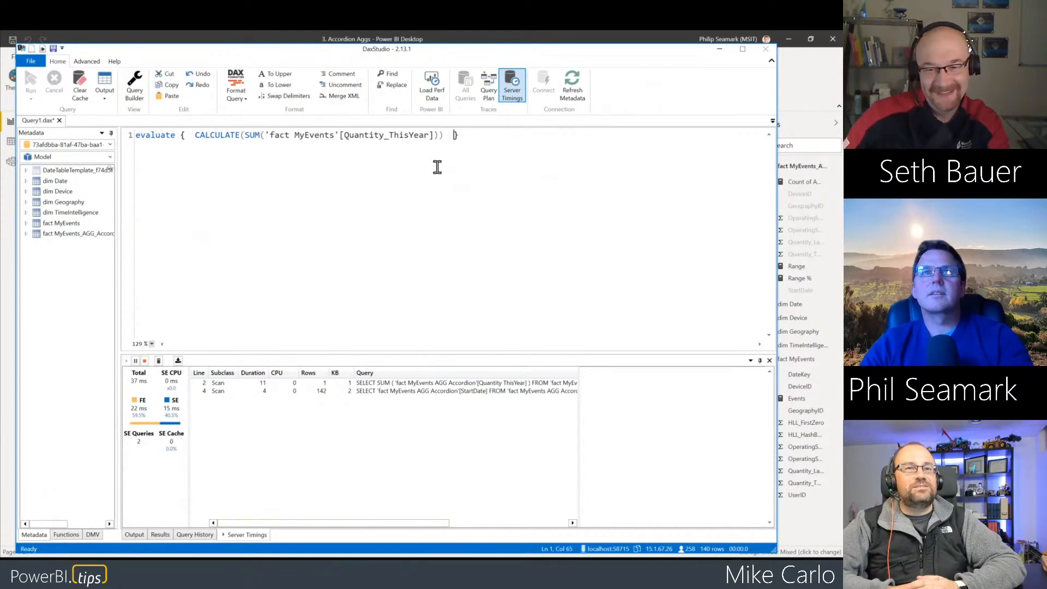
- Run the single-value evaluate query to capture its server timings
{"action": "left_click", "coordinate": [205, 140]}
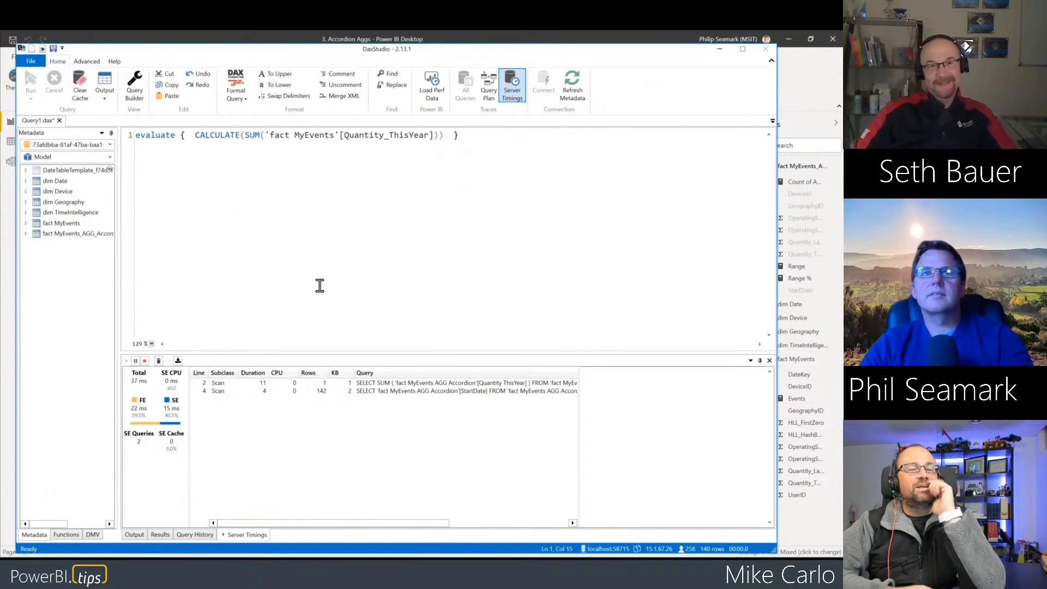
{"action": "left_click", "coordinate": [306, 284]}
{"action": "key", "text": "F5"}
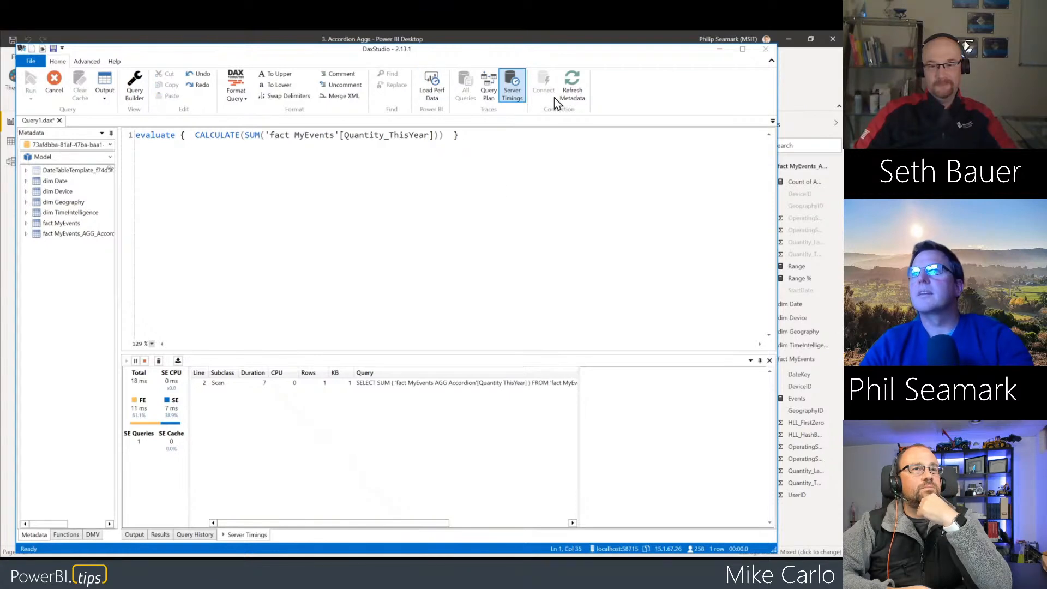
- Switch back to Power BI Desktop and review the Events measure's definition and the aggregation mappings of fact MyEvents_AGG_Accordion
{"action": "left_click", "coordinate": [719, 50]}
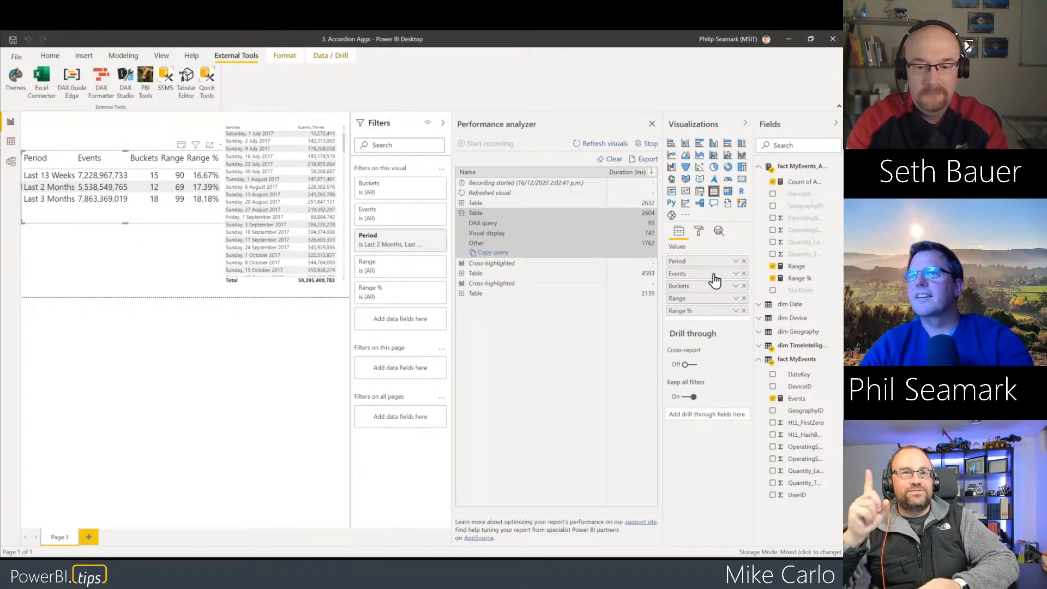
{"action": "left_click", "coordinate": [801, 404]}
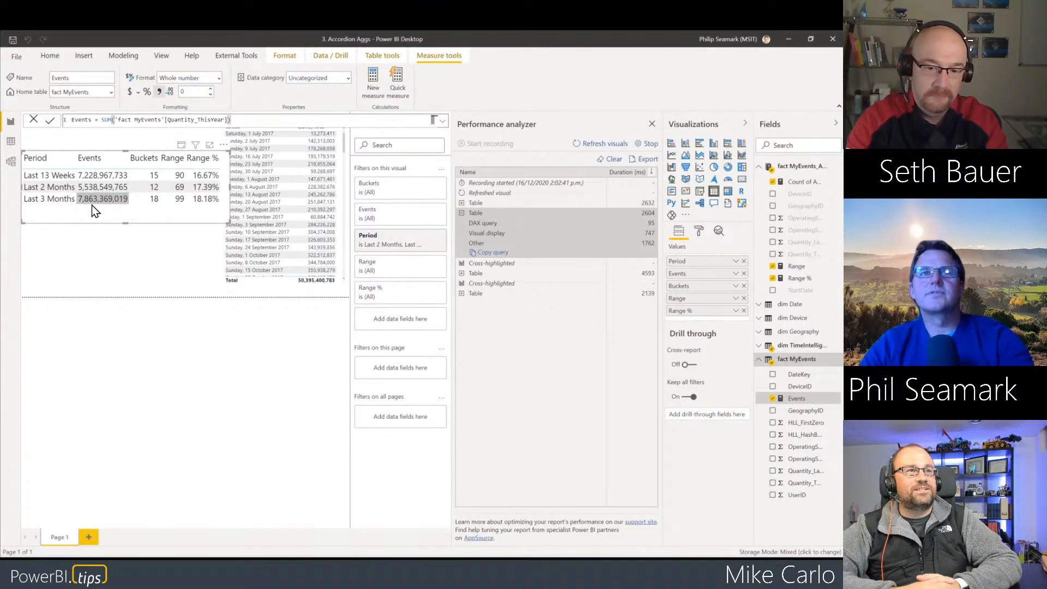
{"action": "left_click", "coordinate": [11, 162]}
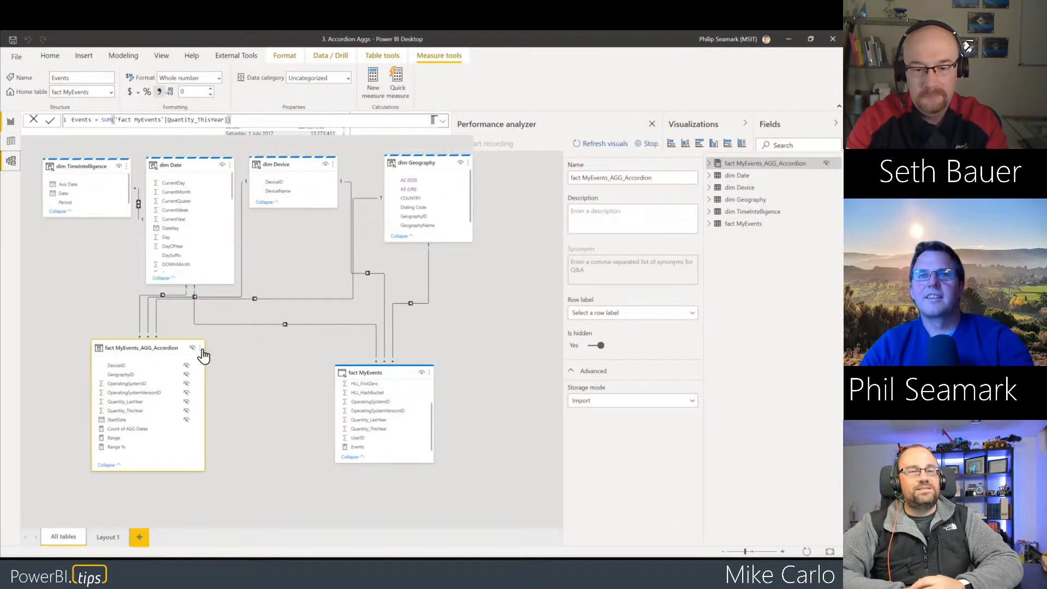
{"action": "left_click", "coordinate": [200, 350]}
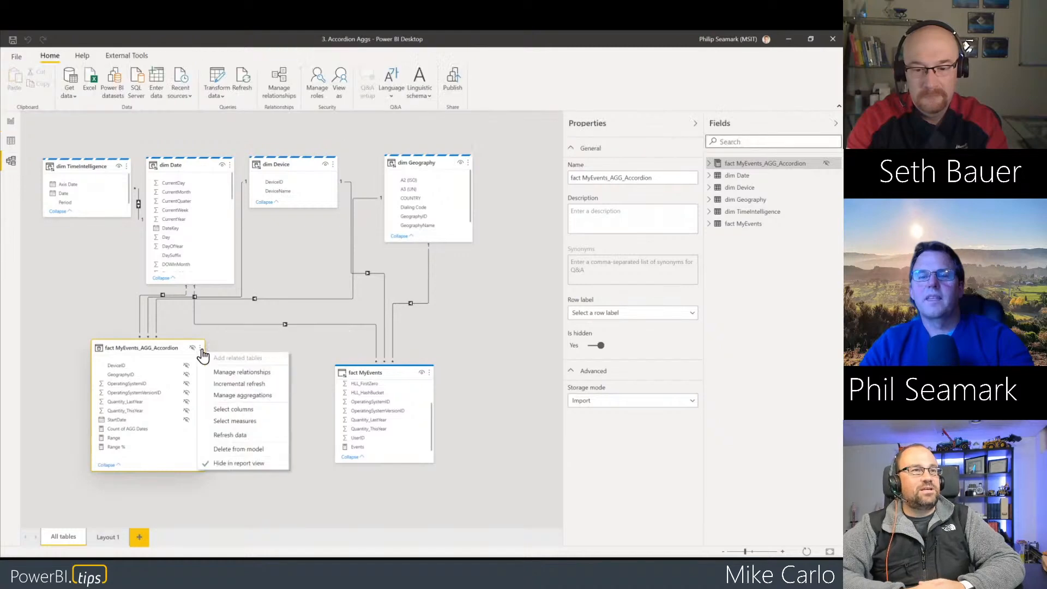
{"action": "left_click", "coordinate": [258, 397]}
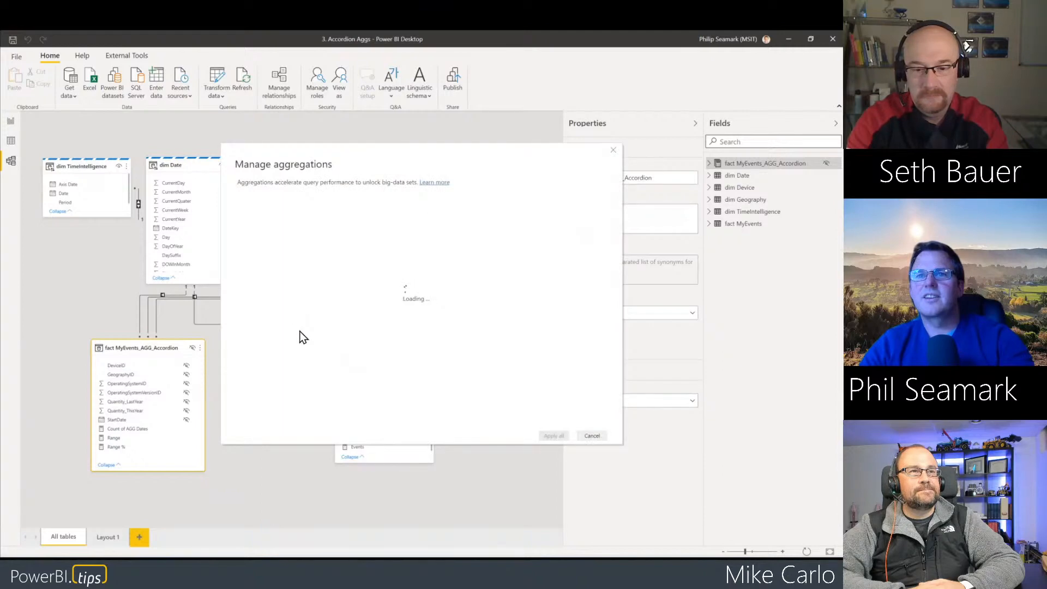
{"action": "scroll", "coordinate": [347, 312], "scroll_direction": "down", "scroll_amount": 2}
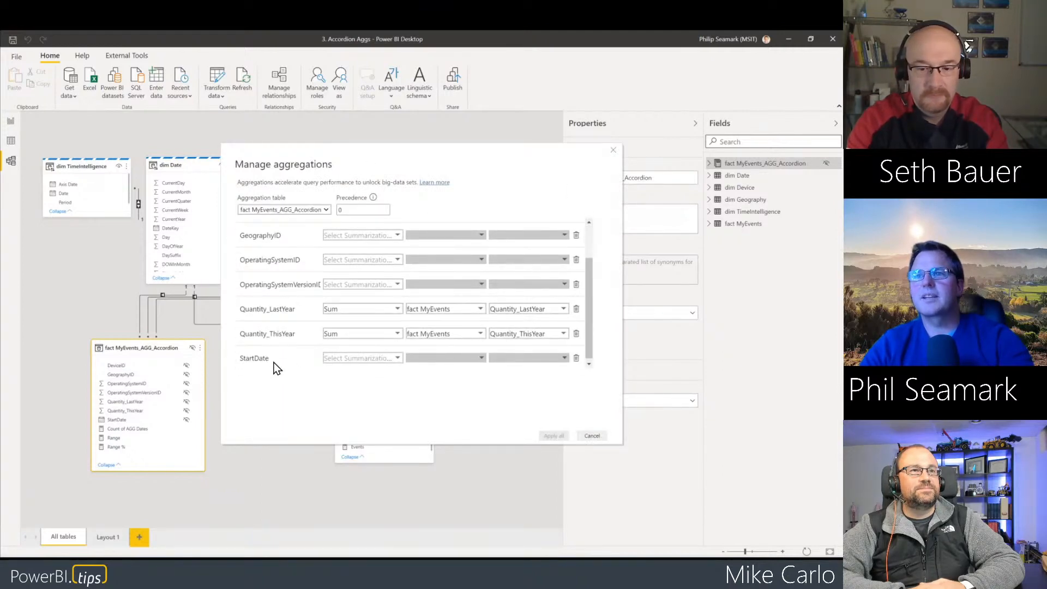
{"action": "left_click", "coordinate": [600, 439]}
- Check the storage mode of fact MyEvents in its advanced properties
{"action": "left_click", "coordinate": [381, 369]}
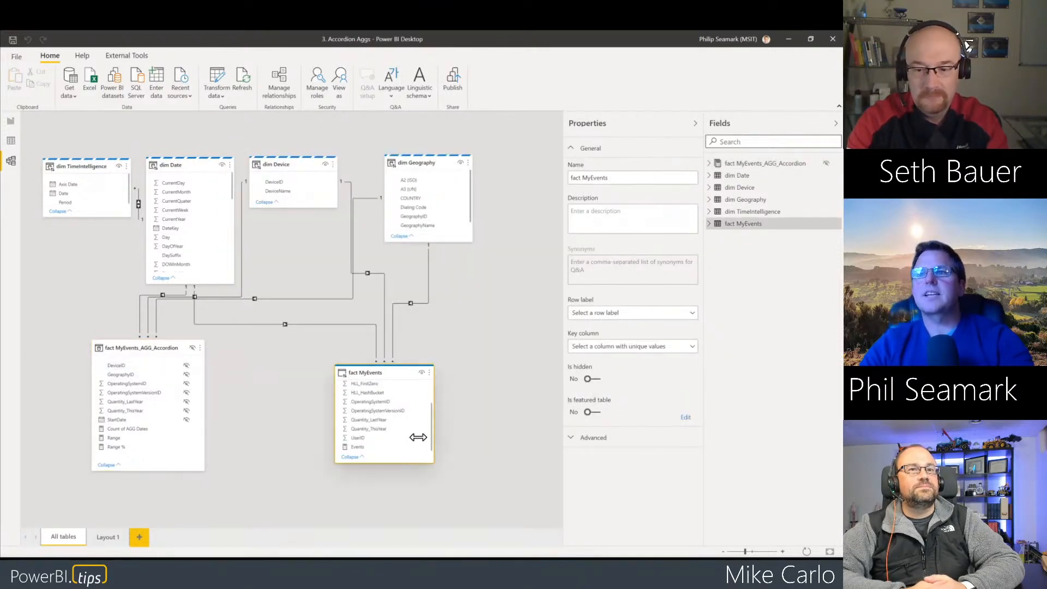
{"action": "left_click", "coordinate": [576, 437]}
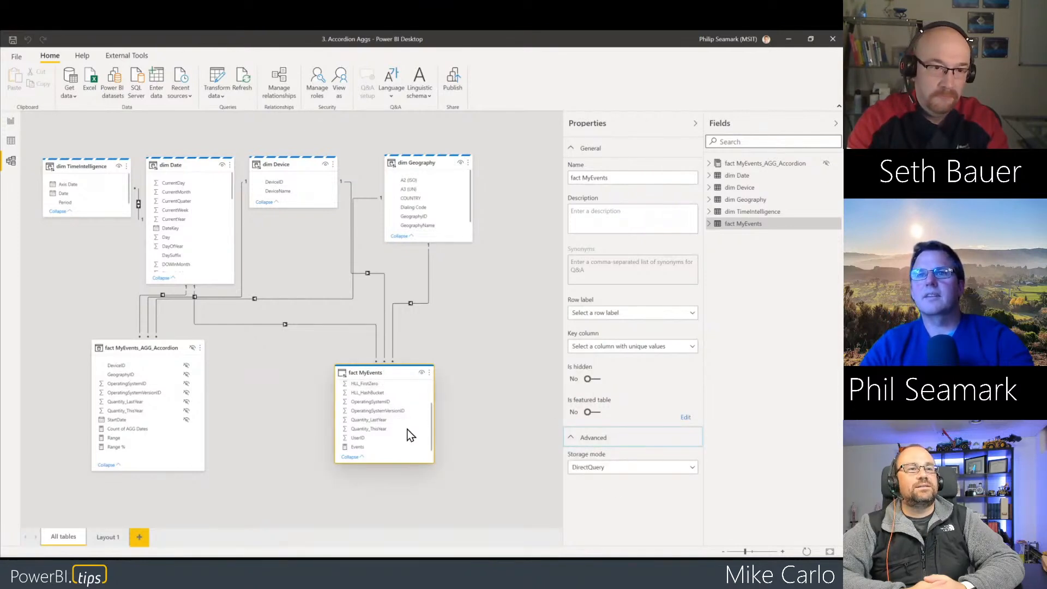
{"action": "left_click", "coordinate": [283, 472]}
{"action": "left_click", "coordinate": [368, 368]}
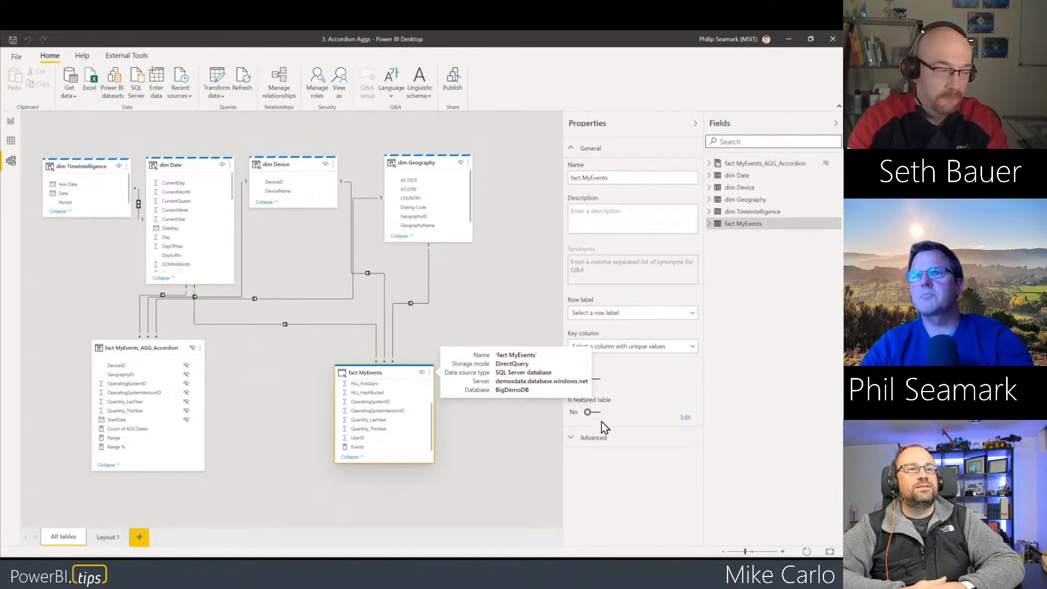
{"action": "left_click", "coordinate": [576, 437]}
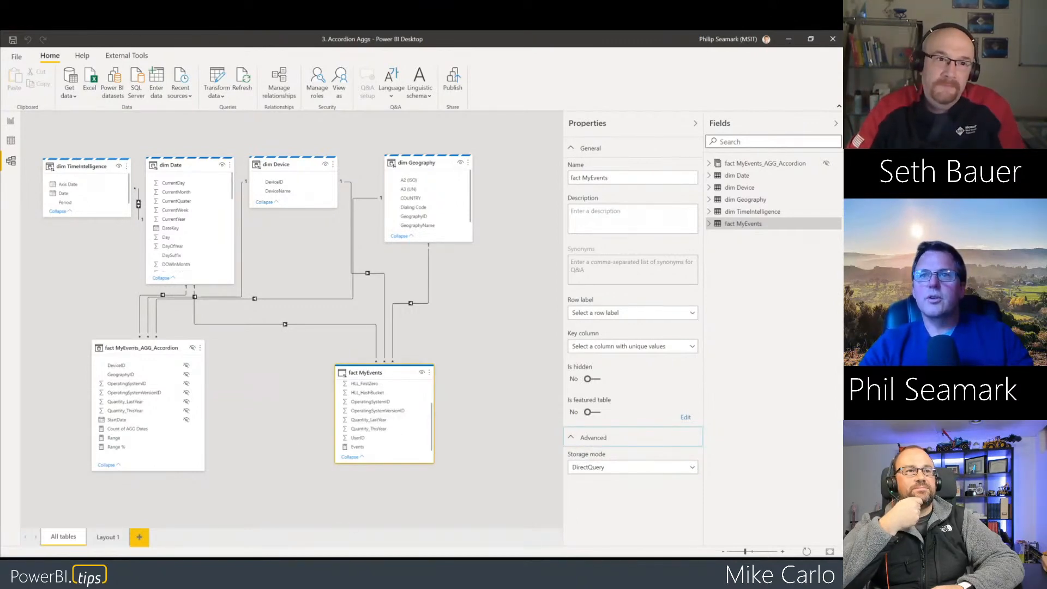
- Switch to DAX Studio, look through the columns of fact MyEvents, and inspect the full text of the captured scan query
{"action": "key", "text": "alt+Tab"}
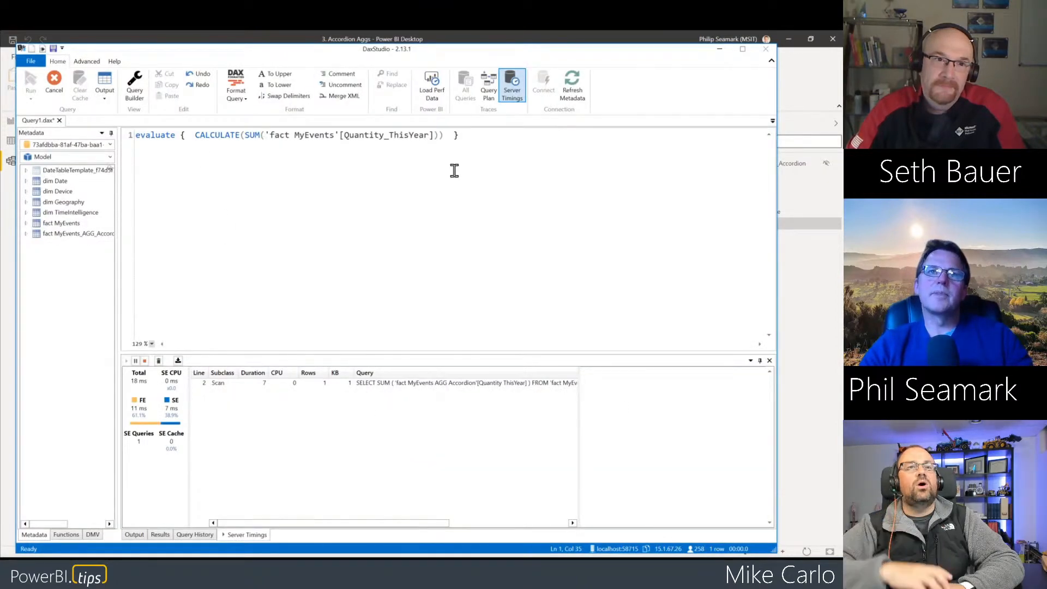
{"action": "left_click_drag", "start_coordinate": [120, 253], "coordinate": [194, 267]}
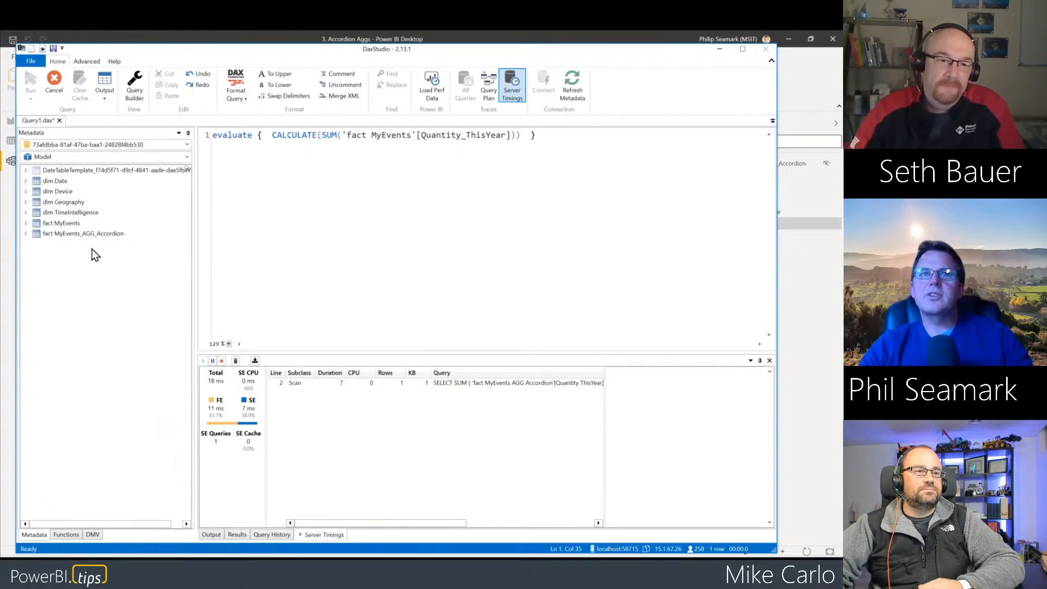
{"action": "left_click", "coordinate": [91, 234]}
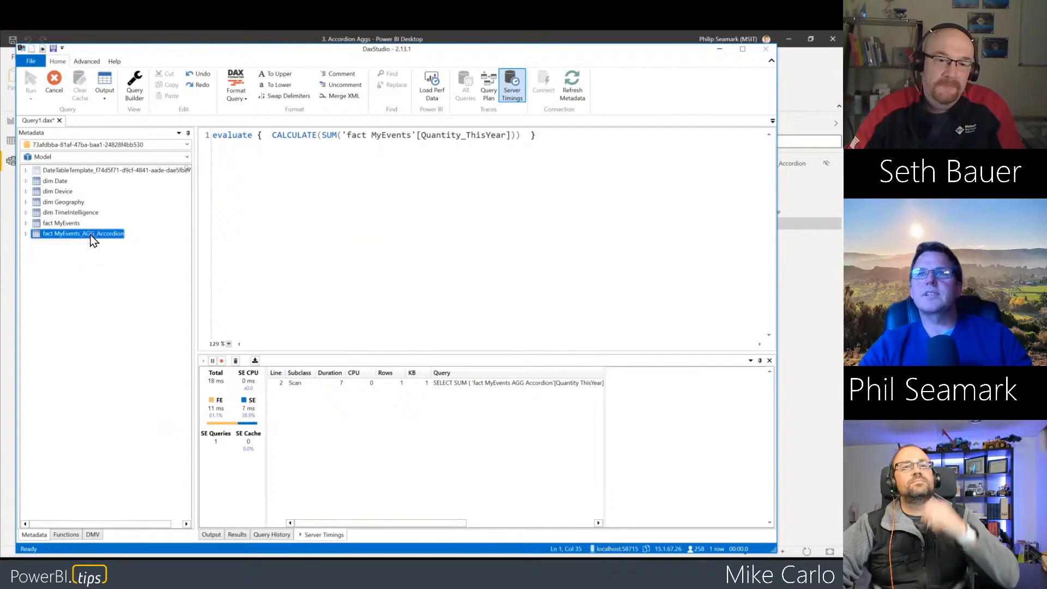
{"action": "left_click", "coordinate": [58, 223]}
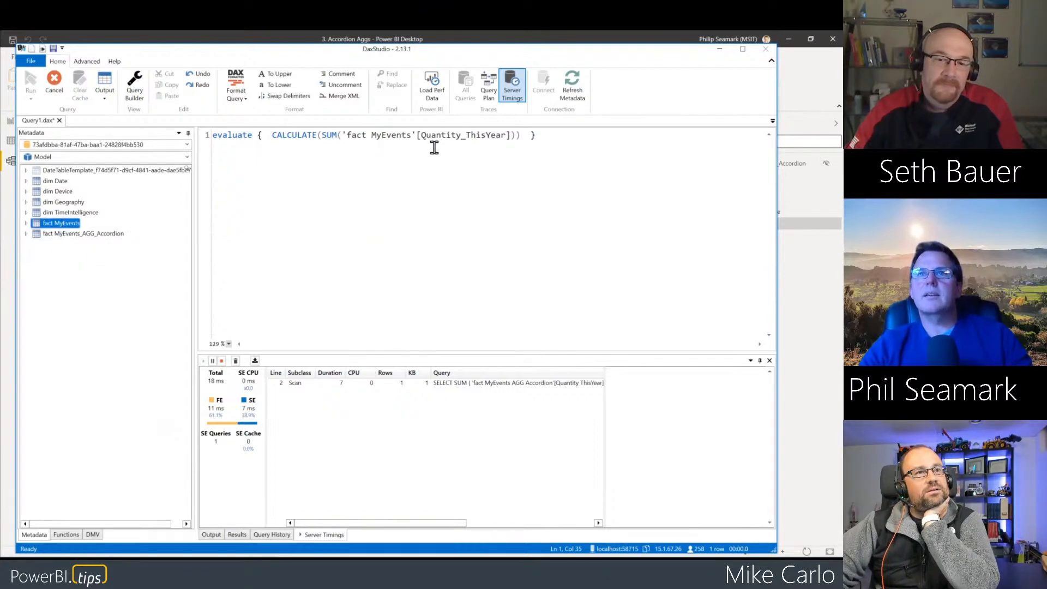
{"action": "left_click", "coordinate": [267, 135]}
{"action": "left_click_drag", "start_coordinate": [267, 134], "coordinate": [202, 195]}
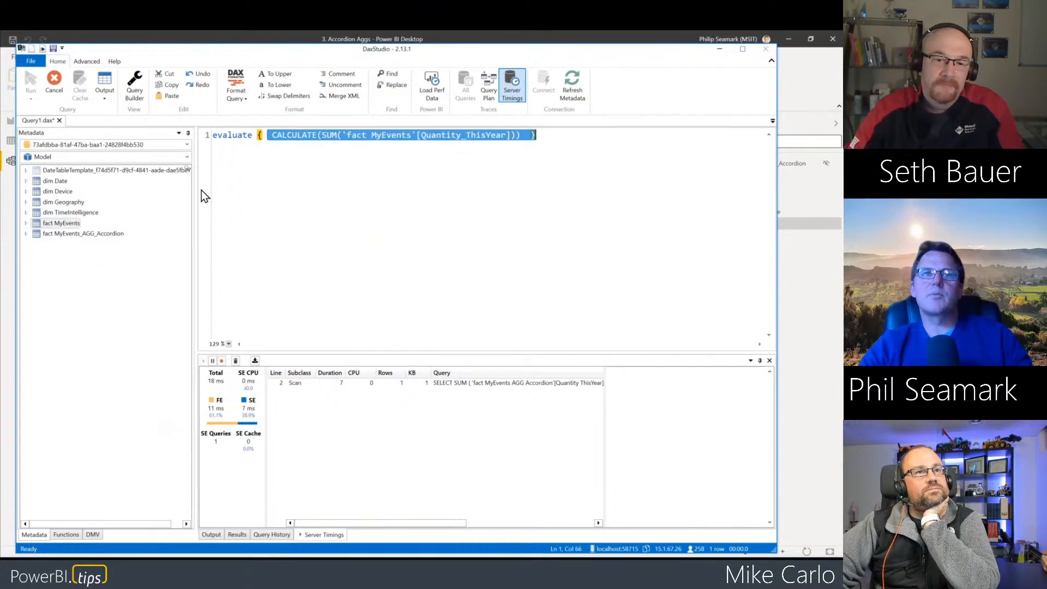
{"action": "left_click", "coordinate": [26, 224]}
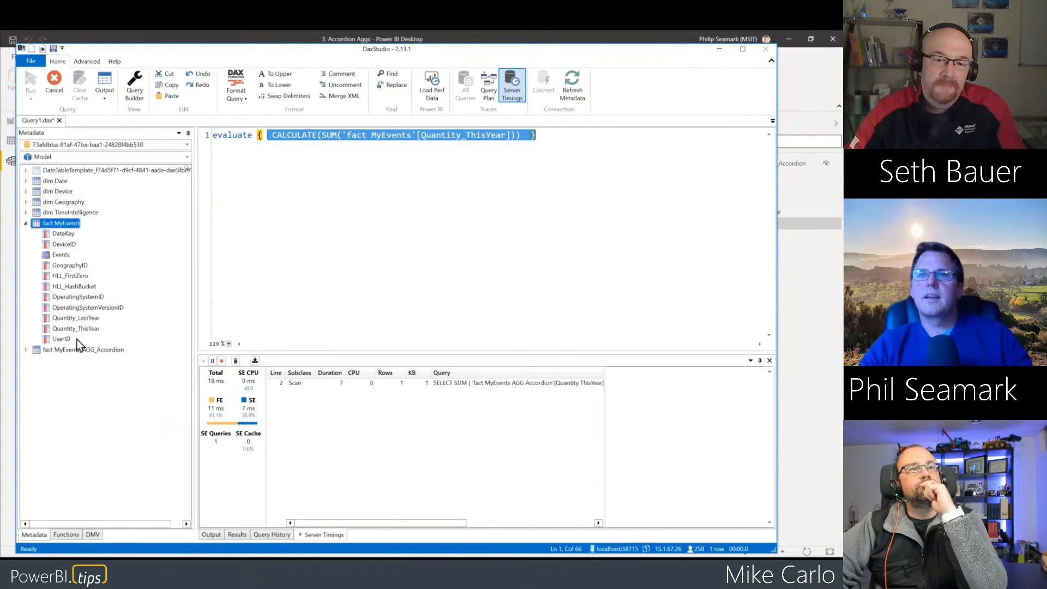
{"action": "left_click", "coordinate": [293, 384]}
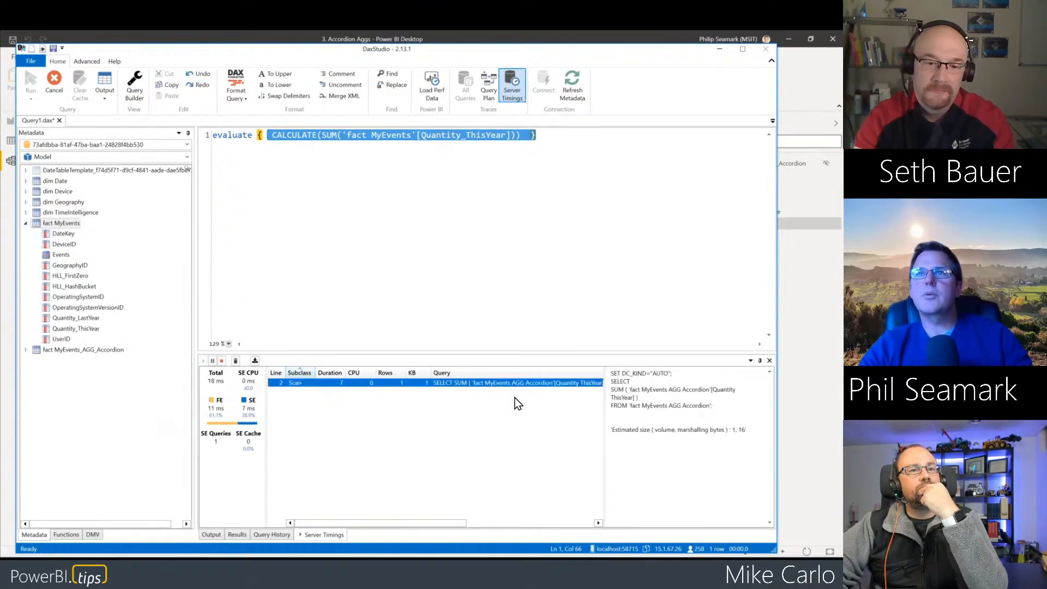
- Highlight the fact MyEvents table name in the evaluate query to compare it with the captured scan query, and minimize DAX Studio
{"action": "left_click", "coordinate": [413, 141]}
{"action": "left_click_drag", "start_coordinate": [347, 135], "coordinate": [412, 136]}
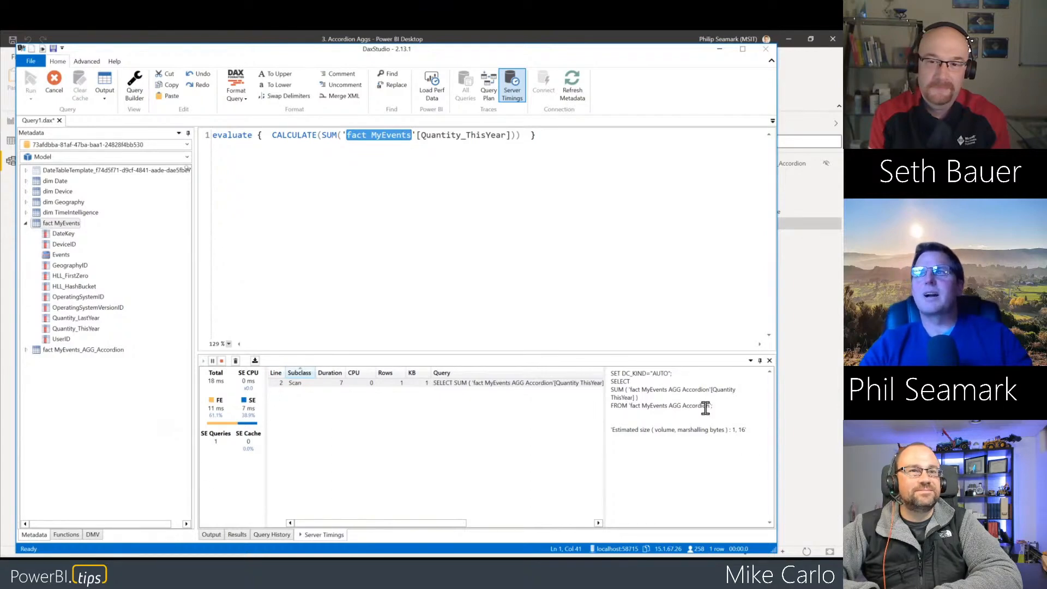
{"action": "left_click", "coordinate": [720, 49]}
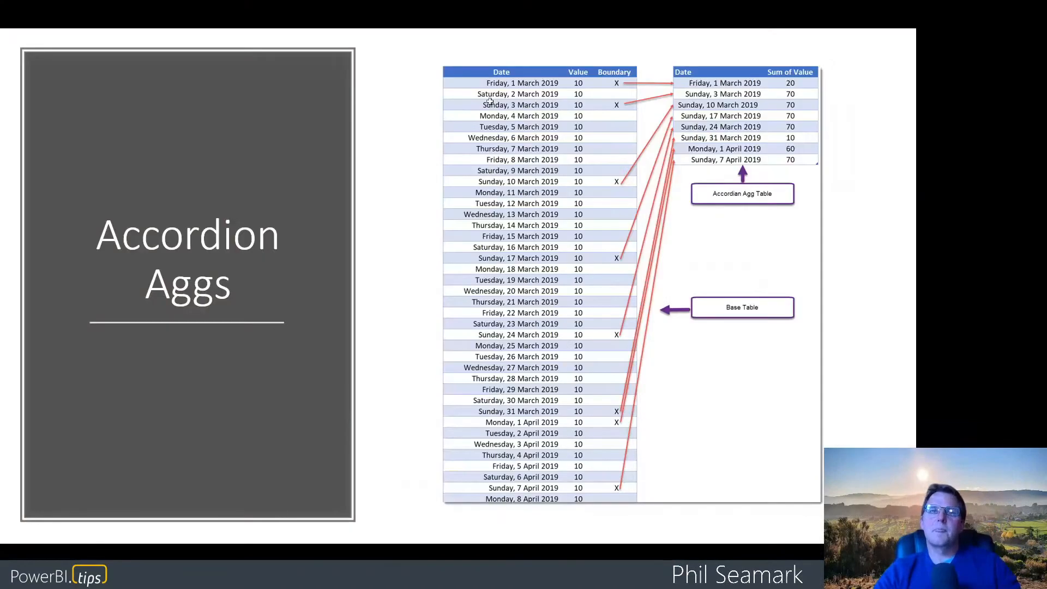
{"action": "key", "text": "Right"}
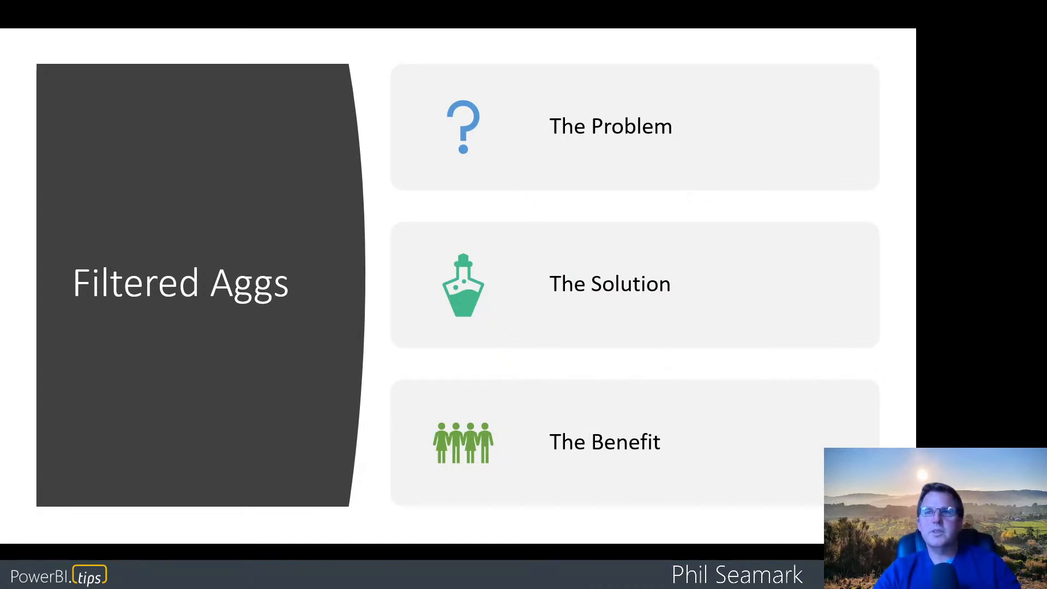
{"action": "key", "text": "Right"}
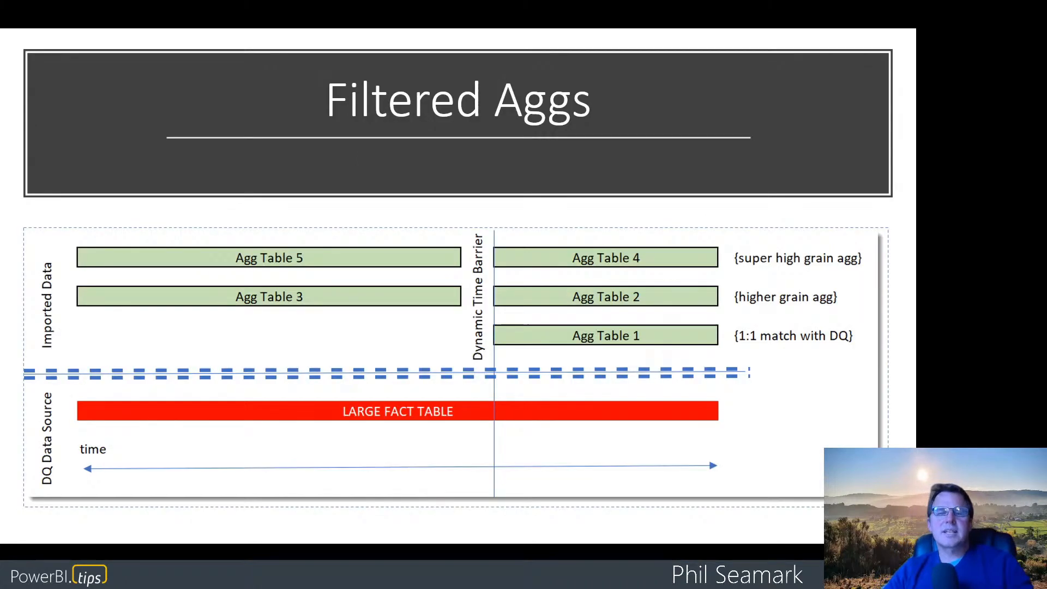
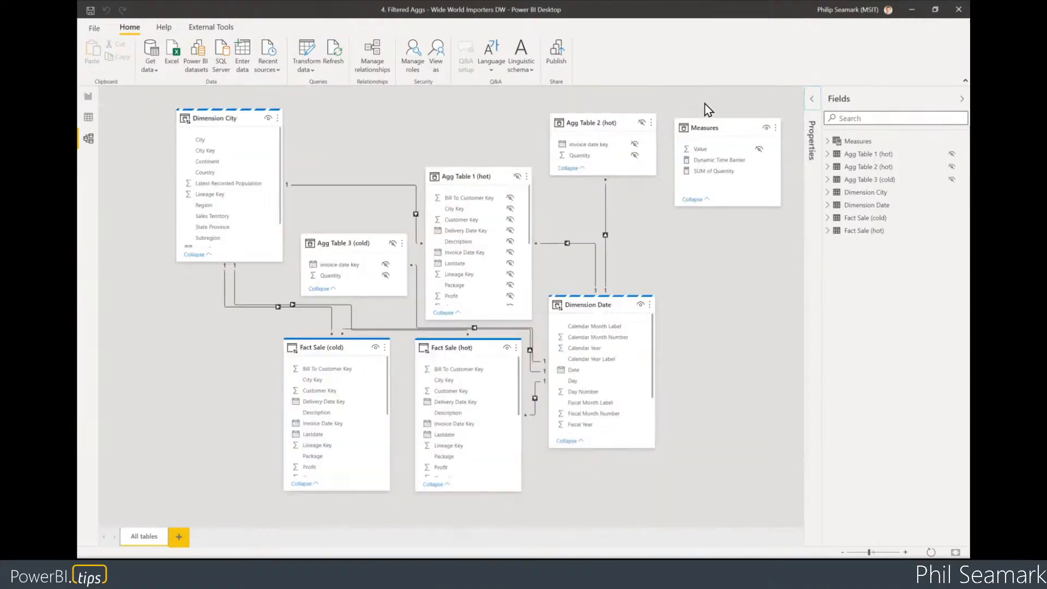
- Shift Fact Sale (cold), Fact Sale (hot) and Dimension City outward in the model diagram, and place Agg Table 3 (cold) above Fact Sale (cold)
{"action": "left_click_drag", "start_coordinate": [339, 343], "coordinate": [280, 367]}
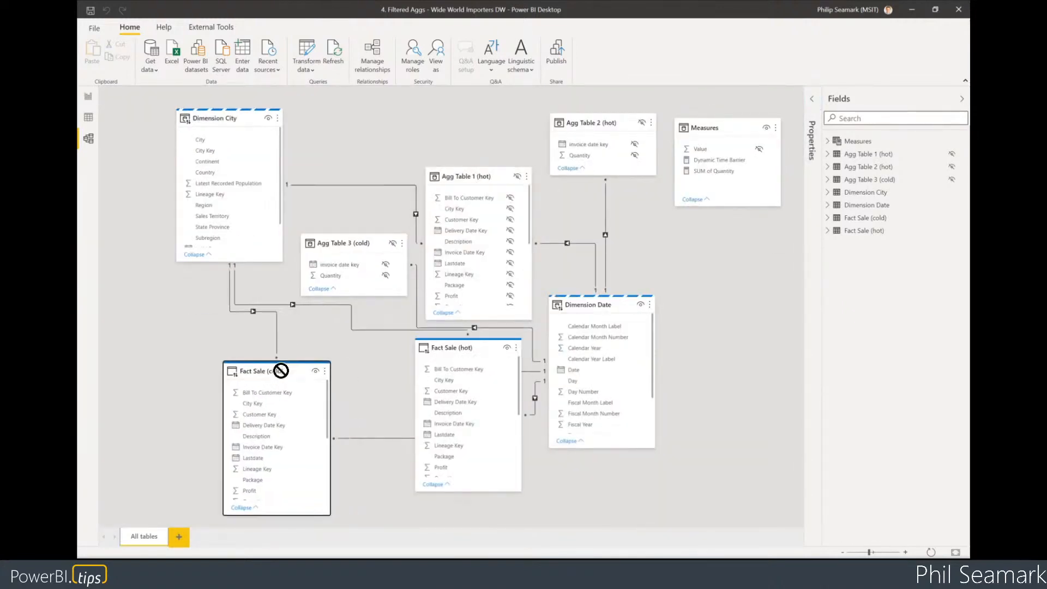
{"action": "left_click_drag", "start_coordinate": [475, 354], "coordinate": [410, 371]}
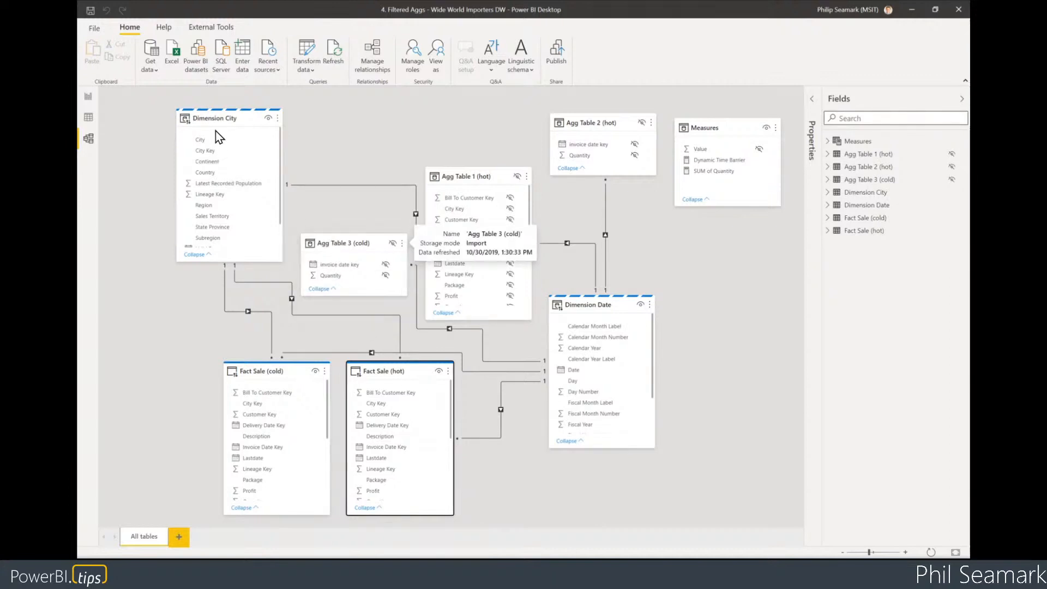
{"action": "left_click_drag", "start_coordinate": [213, 113], "coordinate": [190, 120]}
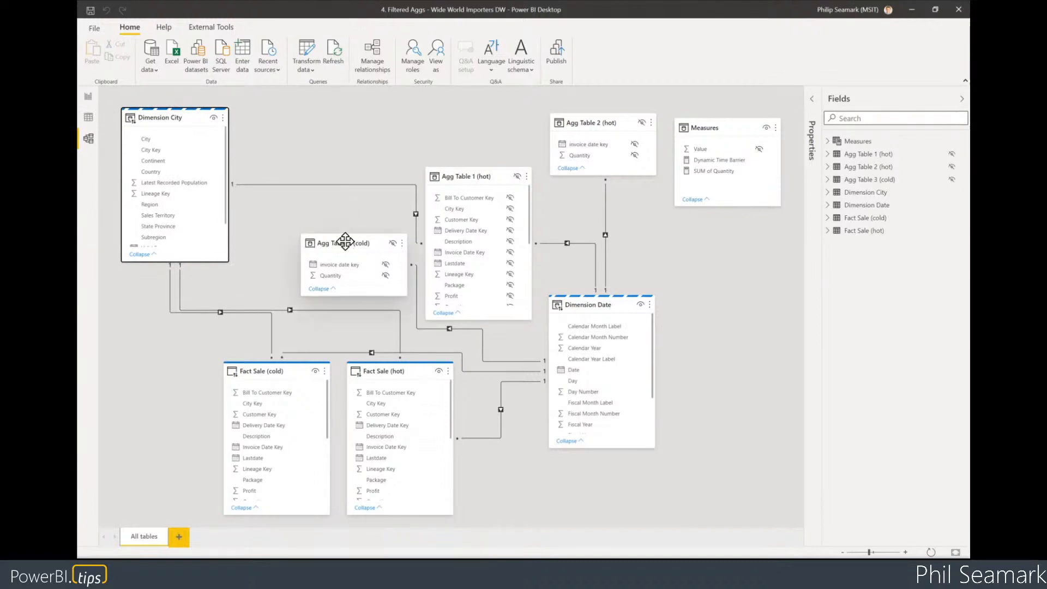
{"action": "left_click_drag", "start_coordinate": [349, 238], "coordinate": [273, 275]}
{"action": "left_click_drag", "start_coordinate": [271, 205], "coordinate": [277, 188]}
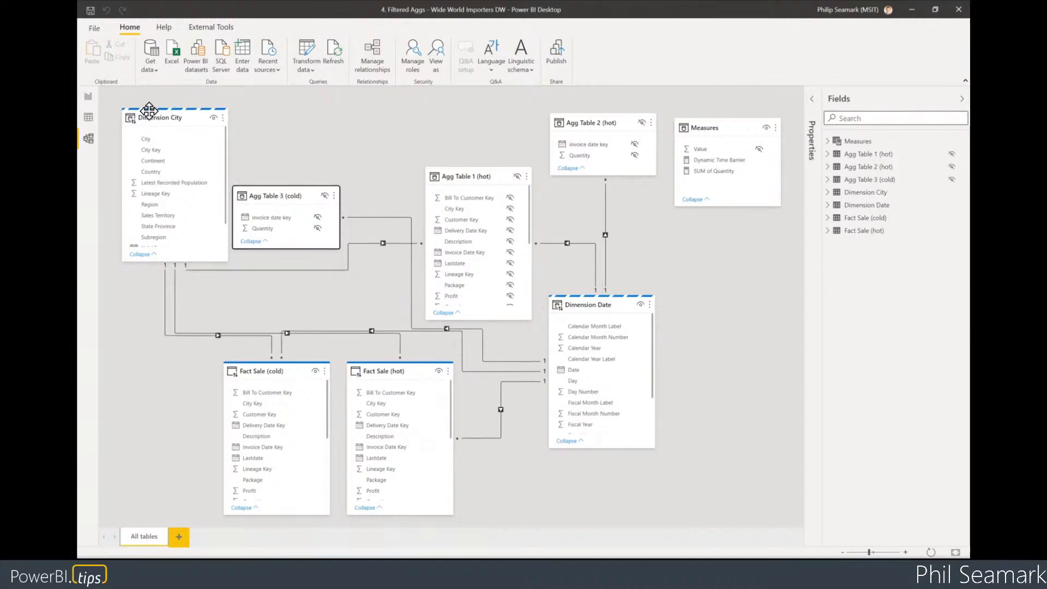
- Move Dimension City beside Dimension Date, and place Agg Table 1 (hot) and Agg Table 2 (hot) above Fact Sale (hot)
{"action": "left_click_drag", "start_coordinate": [145, 112], "coordinate": [738, 308]}
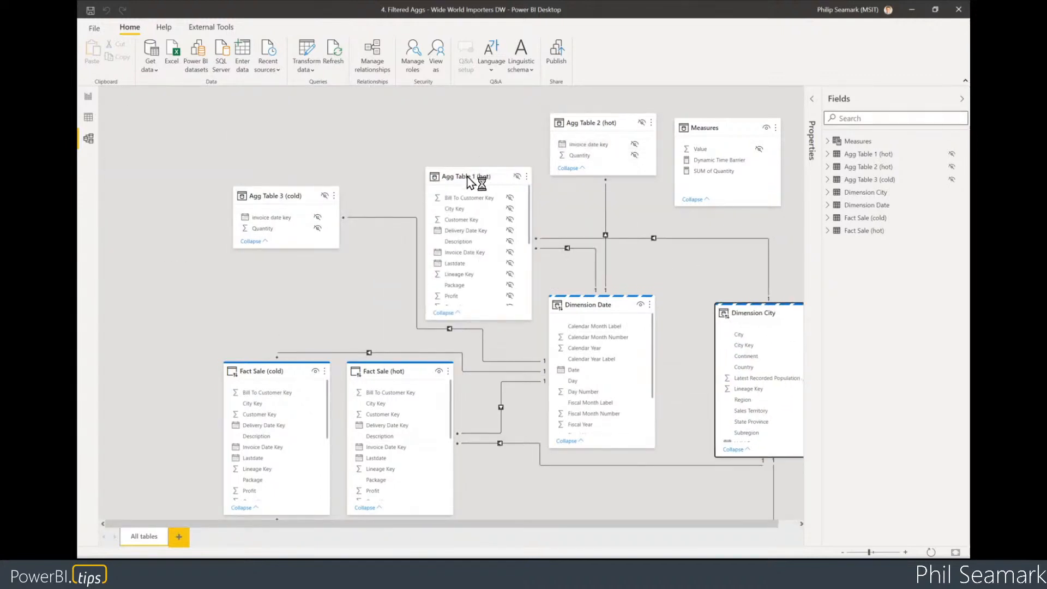
{"action": "left_click_drag", "start_coordinate": [461, 171], "coordinate": [406, 101]}
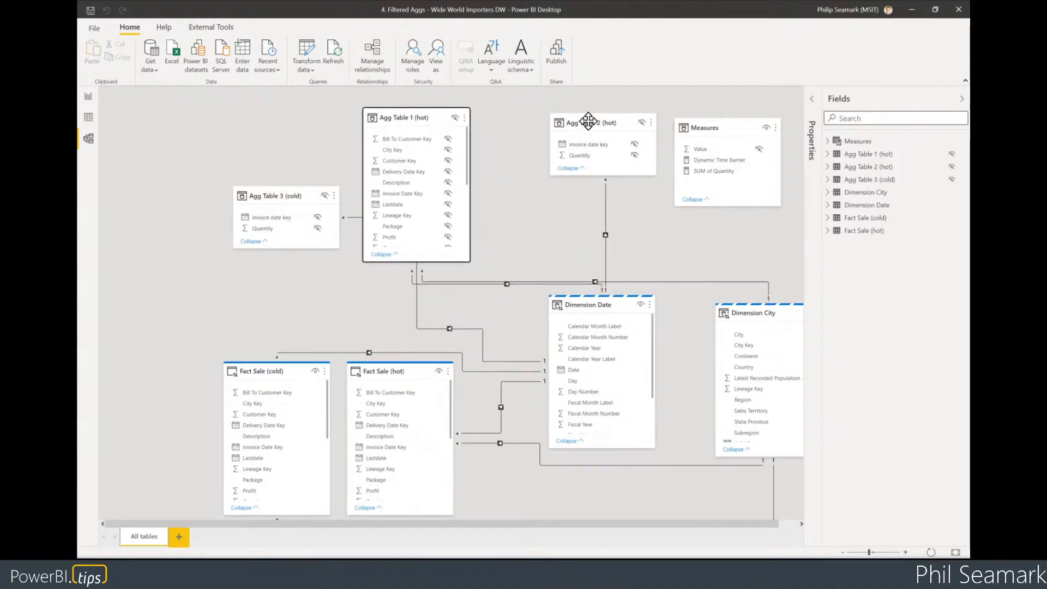
{"action": "left_click_drag", "start_coordinate": [587, 121], "coordinate": [387, 305]}
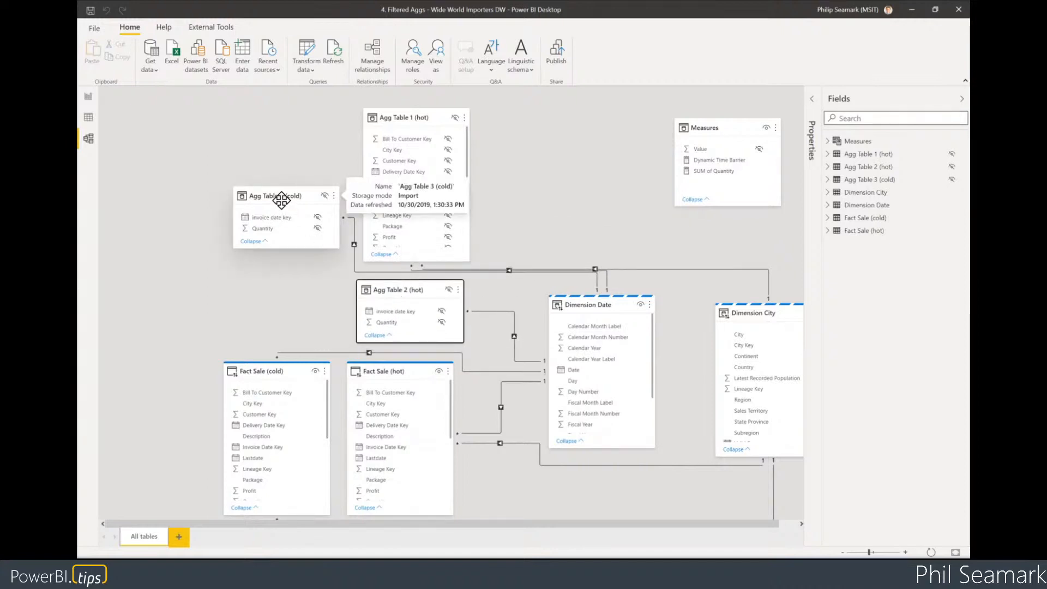
- Widen the gap between the cold and hot tables in the diagram, and place Dimension City above Dimension Date
{"action": "left_click_drag", "start_coordinate": [251, 195], "coordinate": [198, 189]}
{"action": "left_click_drag", "start_coordinate": [274, 369], "coordinate": [210, 372]}
{"action": "left_click_drag", "start_coordinate": [388, 375], "coordinate": [402, 379]}
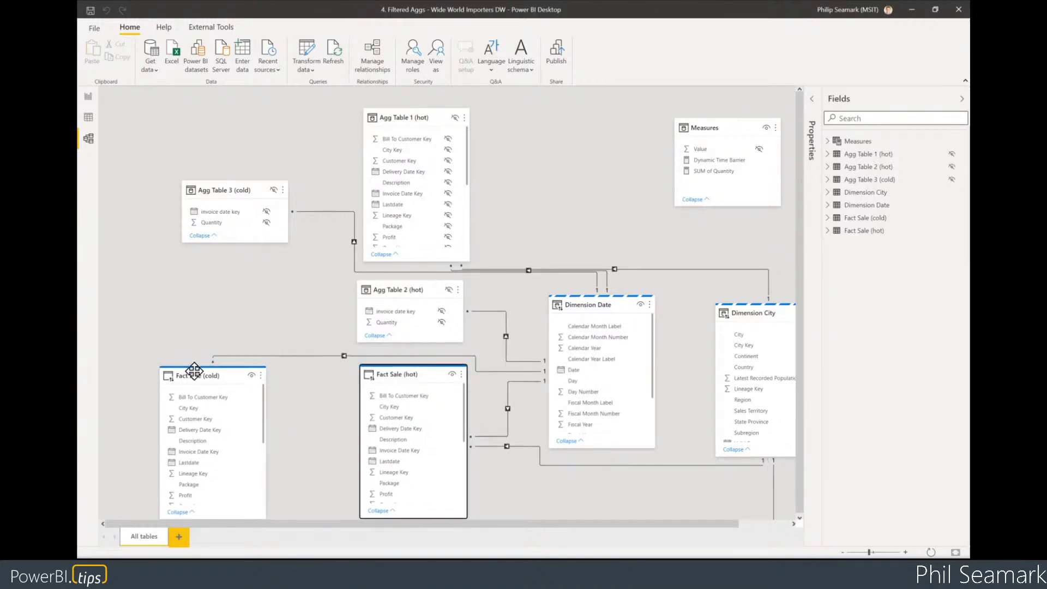
{"action": "left_click_drag", "start_coordinate": [201, 369], "coordinate": [210, 370]}
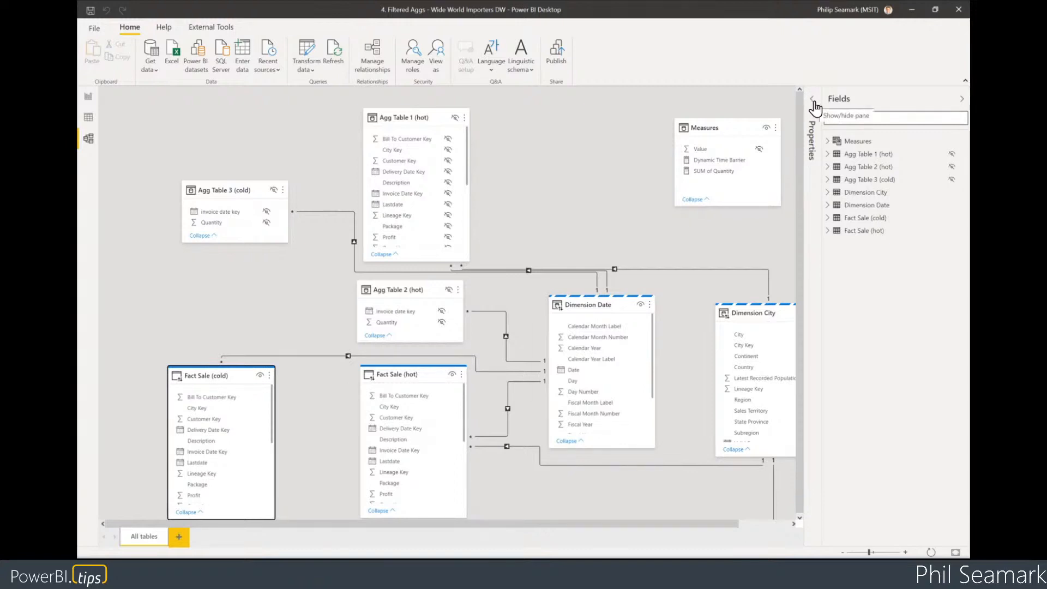
{"action": "left_click_drag", "start_coordinate": [727, 311], "coordinate": [594, 108]}
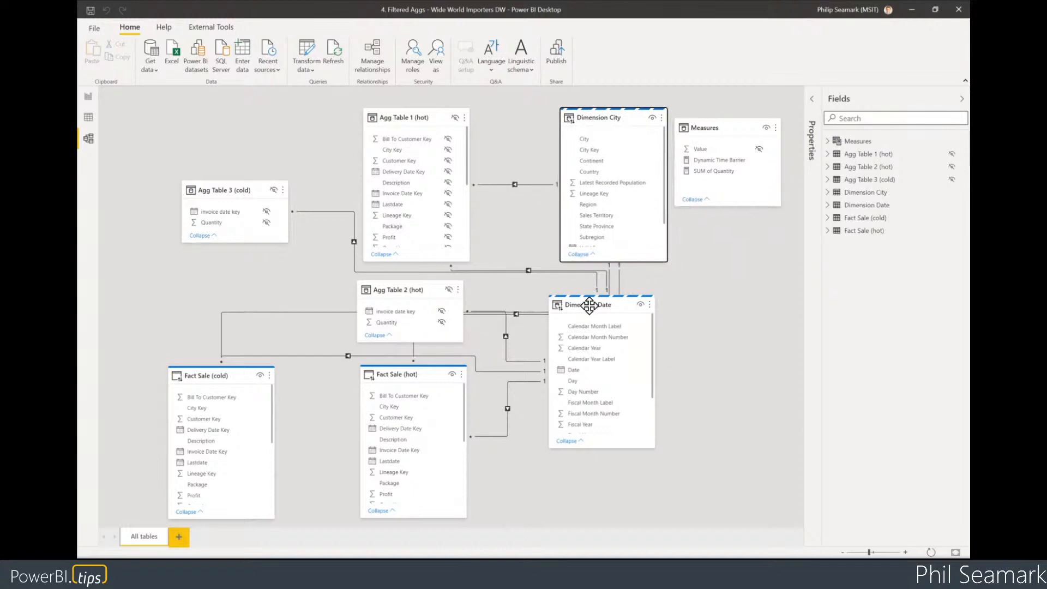
{"action": "left_click_drag", "start_coordinate": [589, 305], "coordinate": [630, 341]}
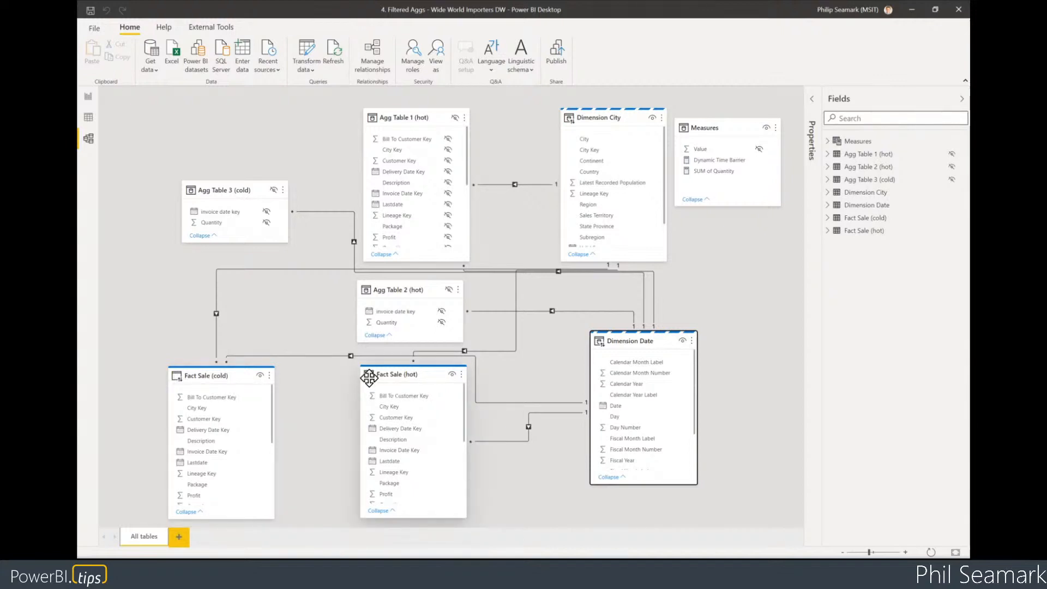
- Reposition Agg Table 3 (cold) at the upper edge of the diagram, well above Fact Sale (cold)
{"action": "mouse_move", "coordinate": [389, 375]}
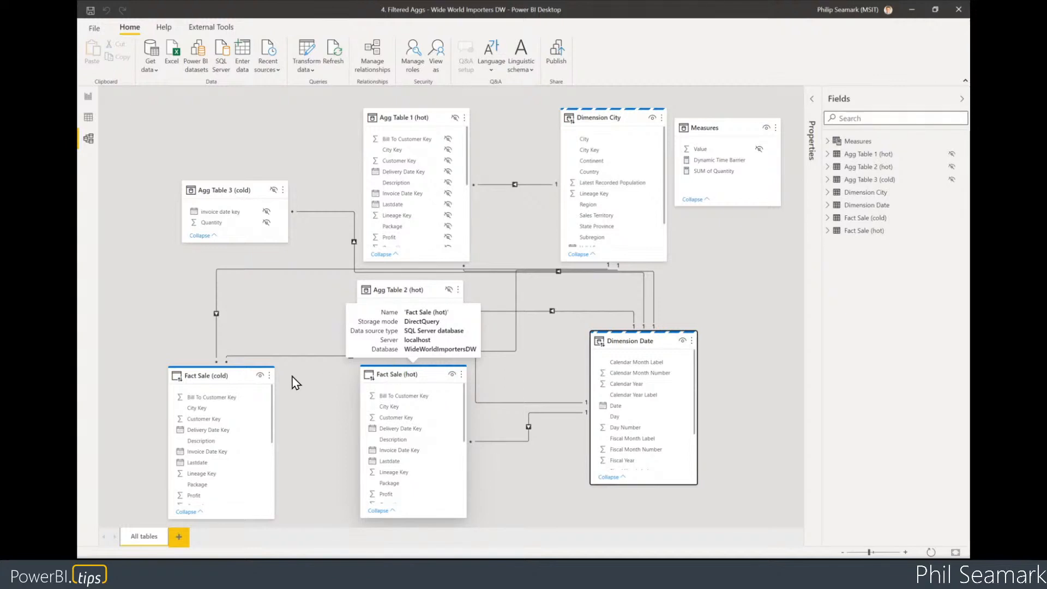
{"action": "mouse_move", "coordinate": [222, 375]}
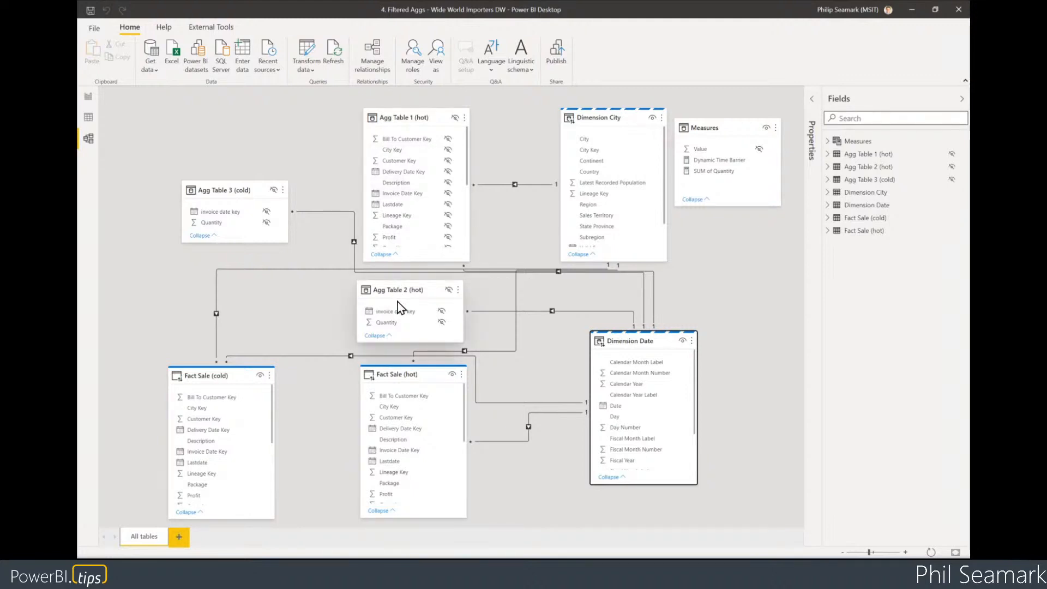
{"action": "mouse_move", "coordinate": [219, 189]}
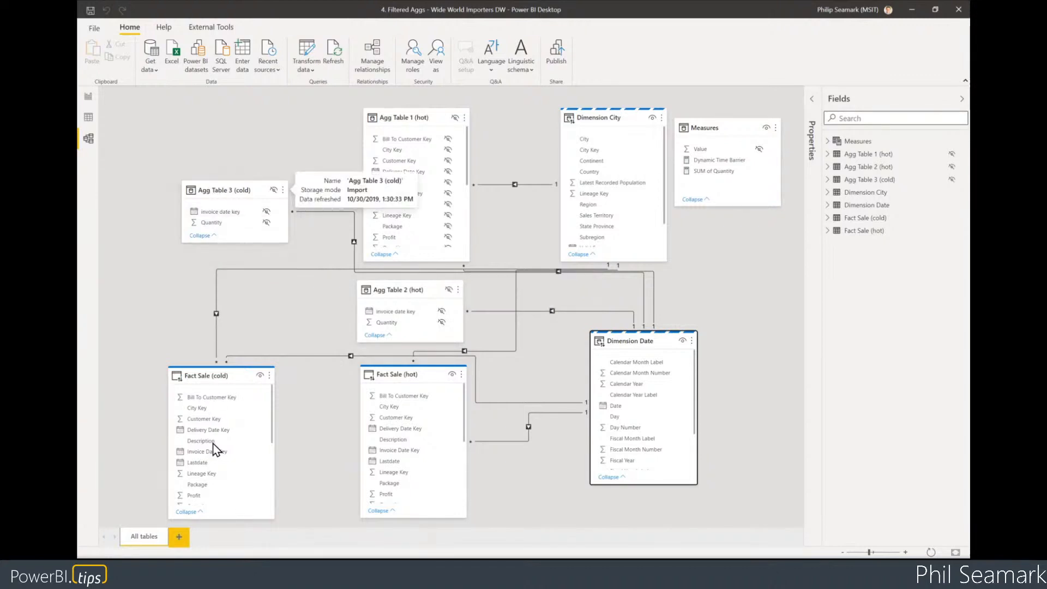
{"action": "left_click_drag", "start_coordinate": [226, 202], "coordinate": [226, 306]}
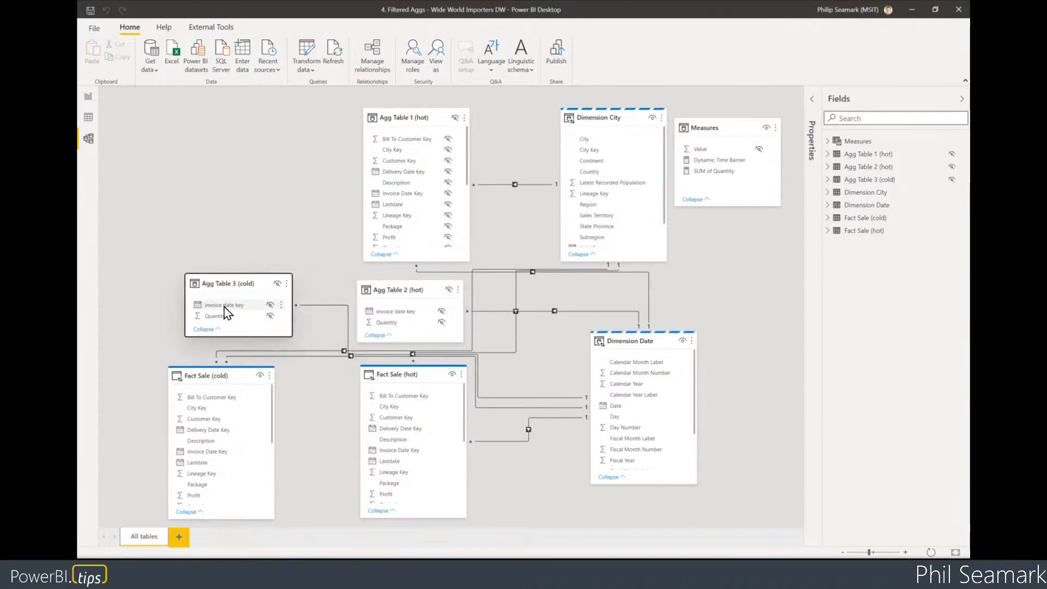
{"action": "left_click_drag", "start_coordinate": [234, 286], "coordinate": [222, 106]}
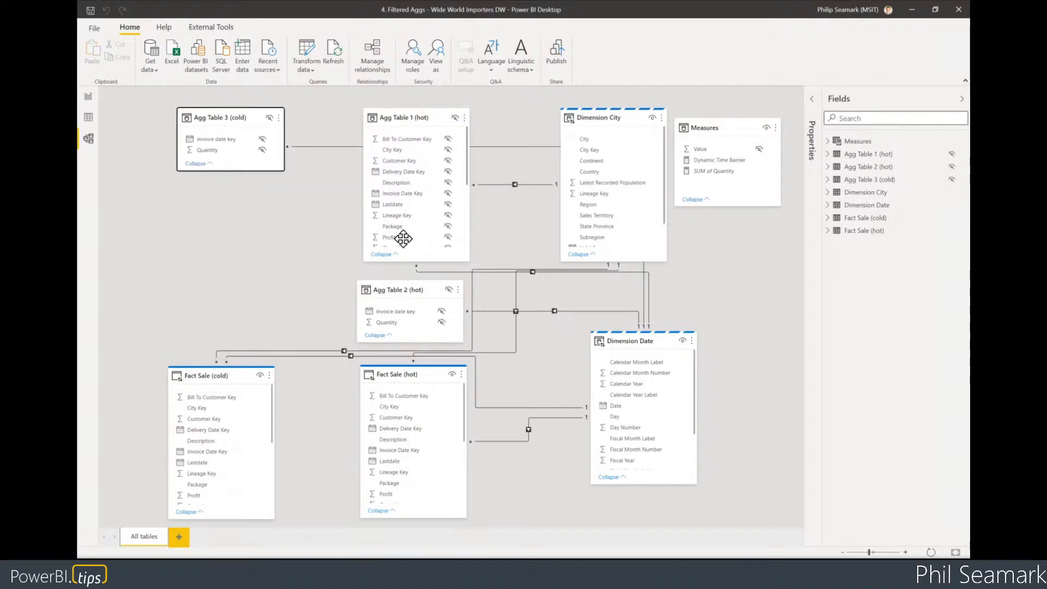
- Swap the two hot aggregation tables so Agg Table 2 (hot) sits above Agg Table 1 (hot), beside Agg Table 3 (cold)
{"action": "left_click", "coordinate": [403, 238]}
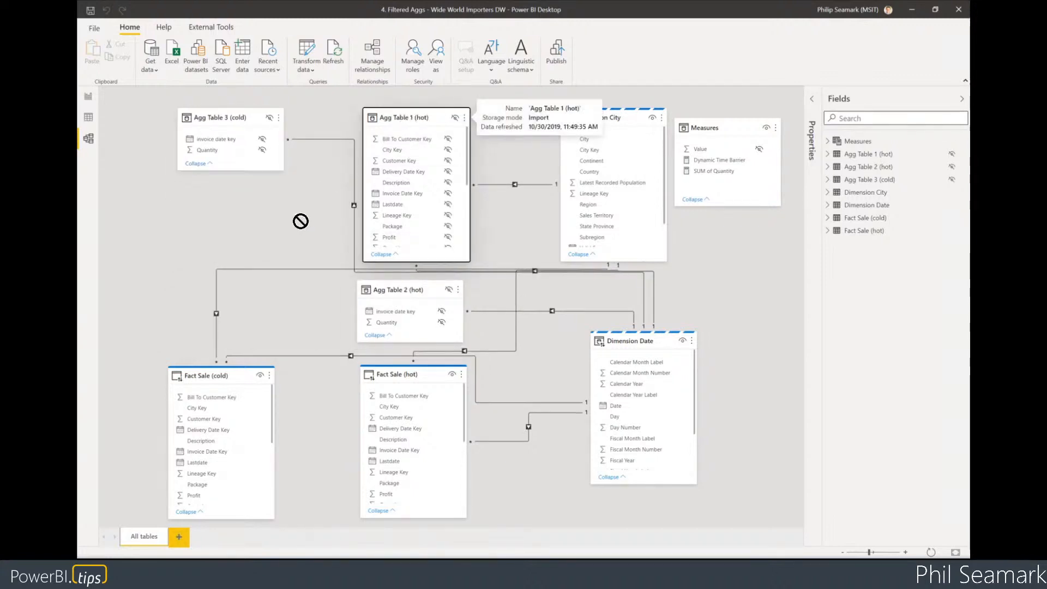
{"action": "left_click_drag", "start_coordinate": [381, 141], "coordinate": [253, 260]}
{"action": "left_click_drag", "start_coordinate": [408, 281], "coordinate": [400, 207]}
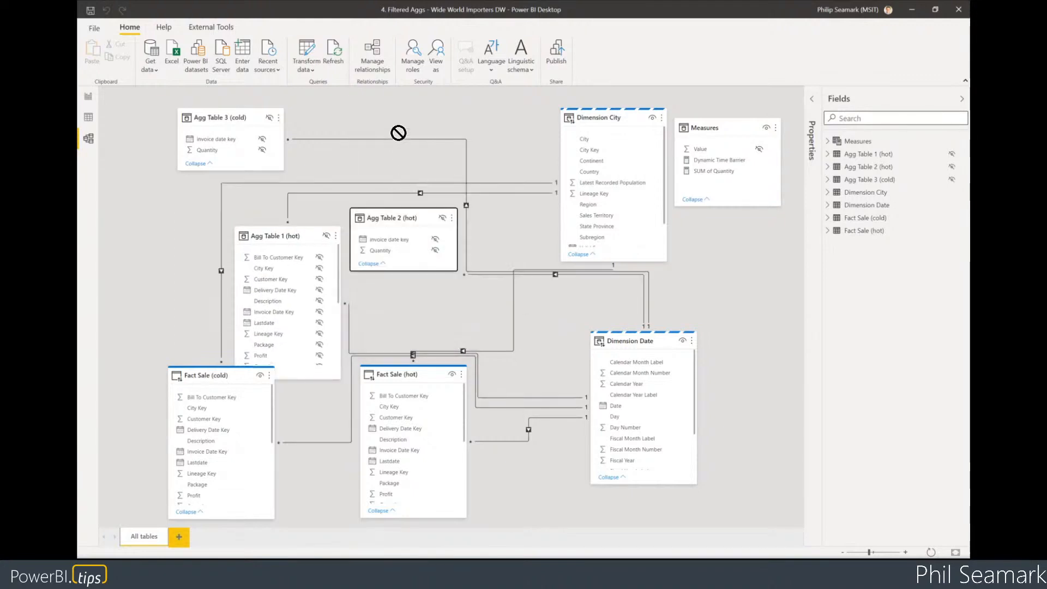
{"action": "left_click_drag", "start_coordinate": [399, 133], "coordinate": [402, 108]}
{"action": "left_click", "coordinate": [318, 234]}
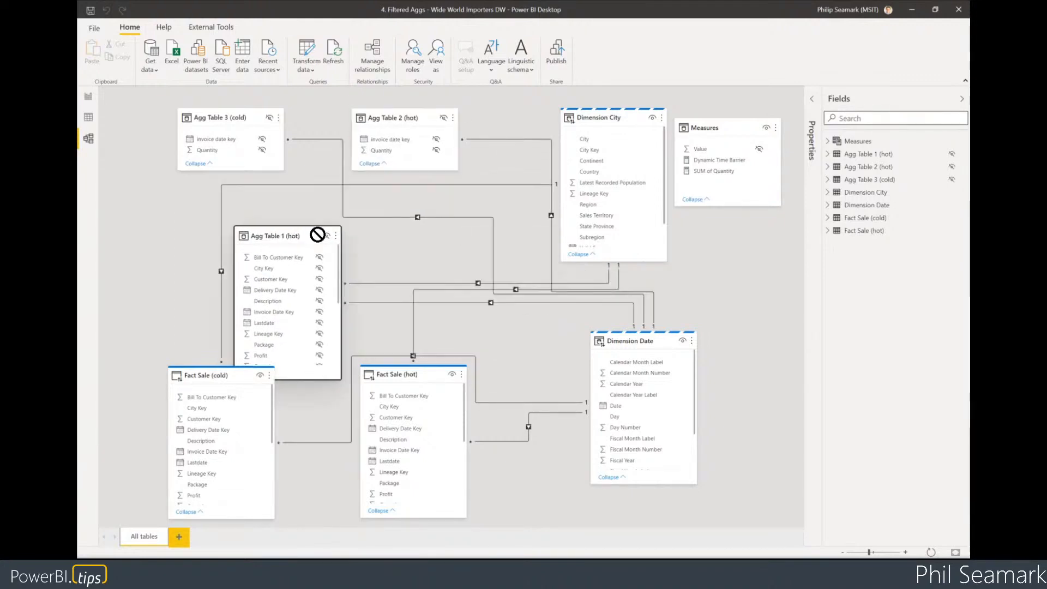
{"action": "left_click_drag", "start_coordinate": [317, 234], "coordinate": [380, 210]}
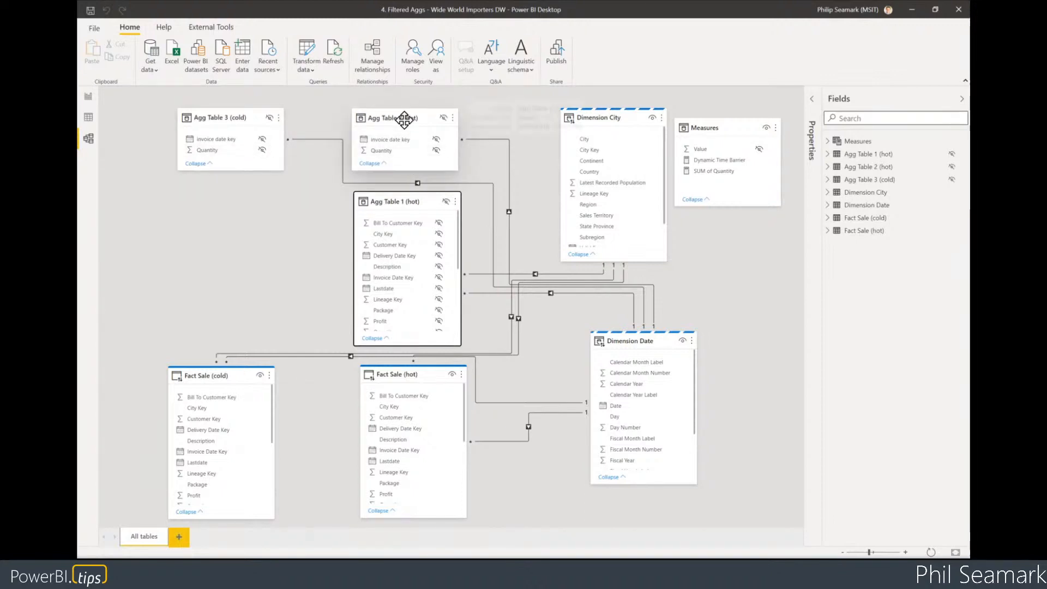
- Open Power Query Editor and inspect the invoice date filter in the full source code of the Fact Sale (hot) query
{"action": "mouse_move", "coordinate": [226, 117]}
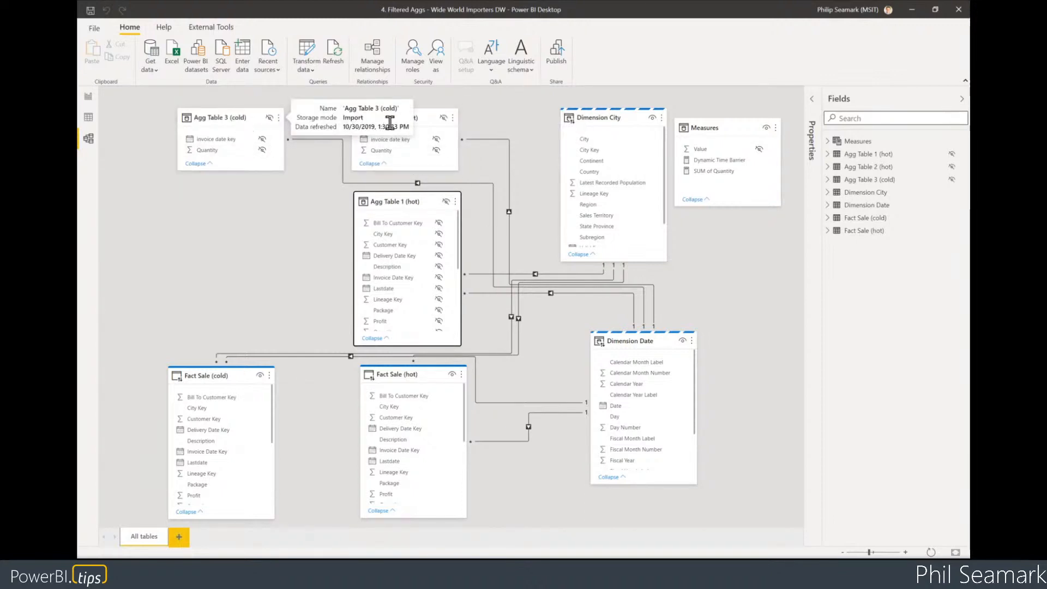
{"action": "mouse_move", "coordinate": [398, 111]}
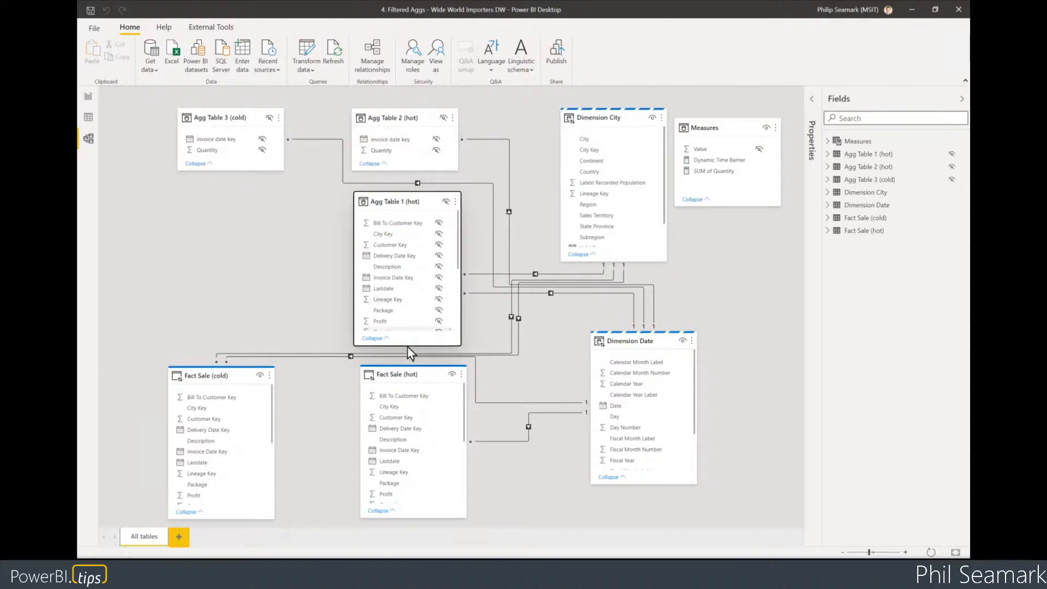
{"action": "mouse_move", "coordinate": [407, 380]}
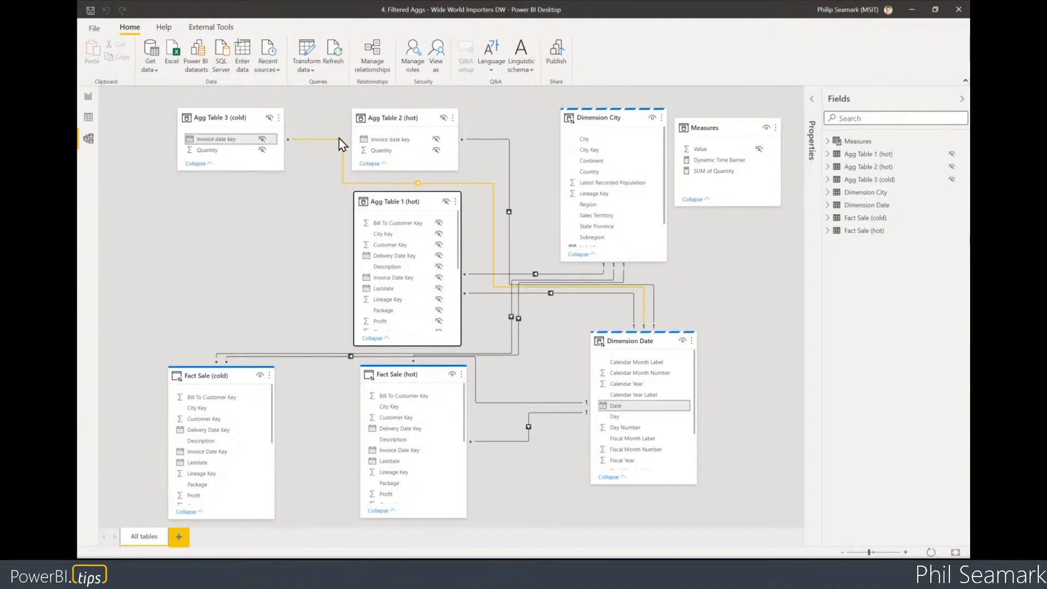
{"action": "left_click", "coordinate": [311, 70]}
{"action": "left_click", "coordinate": [326, 87]}
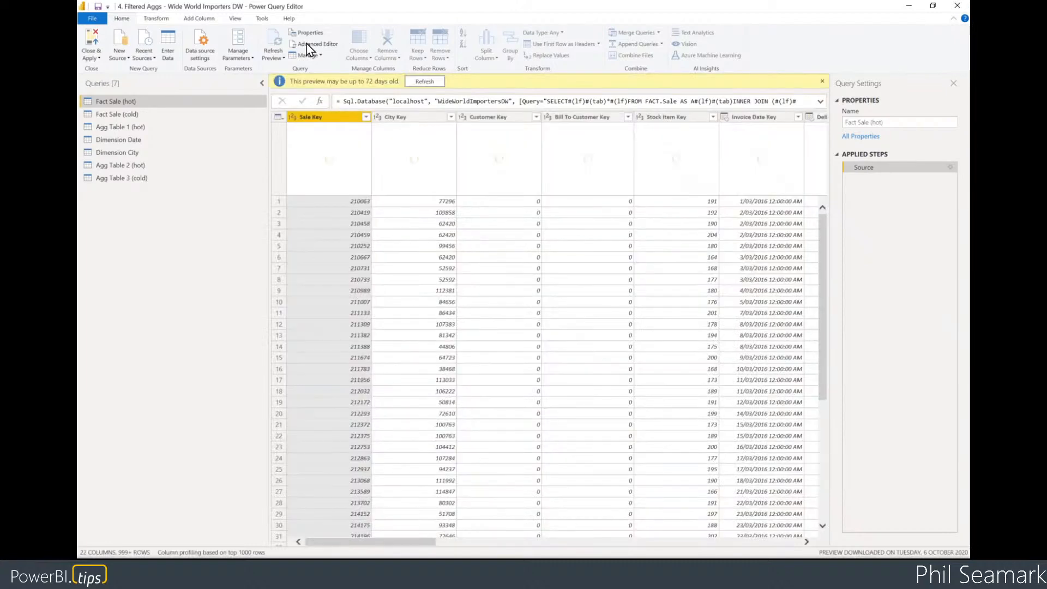
{"action": "left_click", "coordinate": [308, 44]}
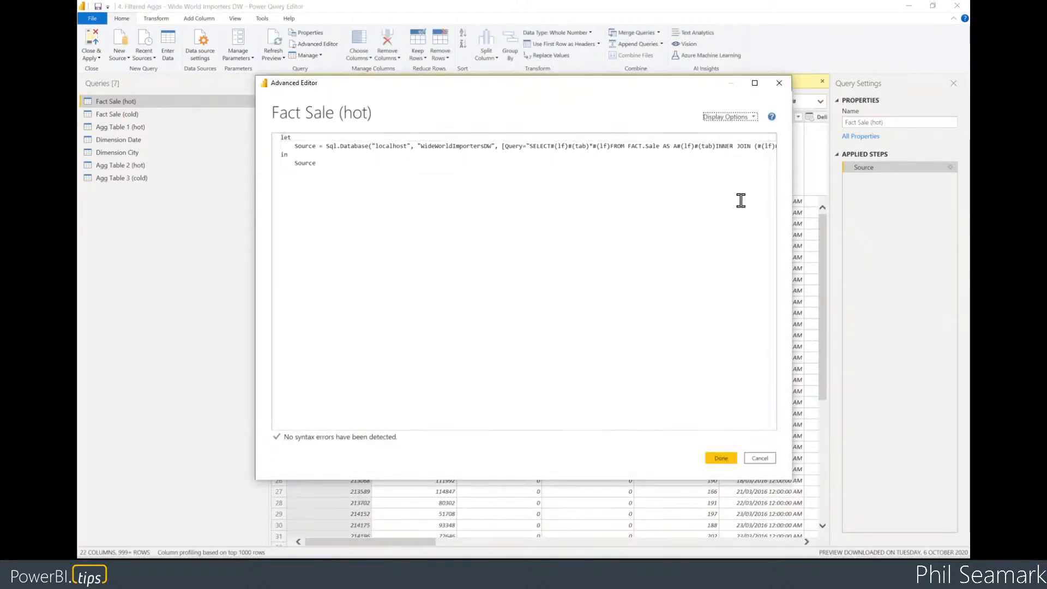
{"action": "left_click_drag", "start_coordinate": [378, 428], "coordinate": [676, 440]}
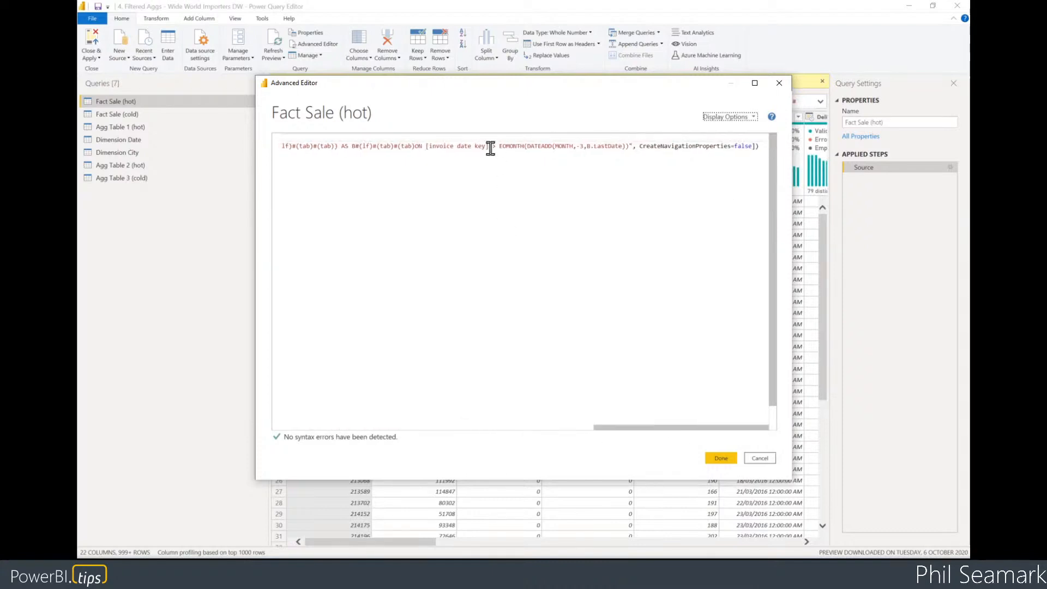
{"action": "left_click_drag", "start_coordinate": [490, 148], "coordinate": [633, 147]}
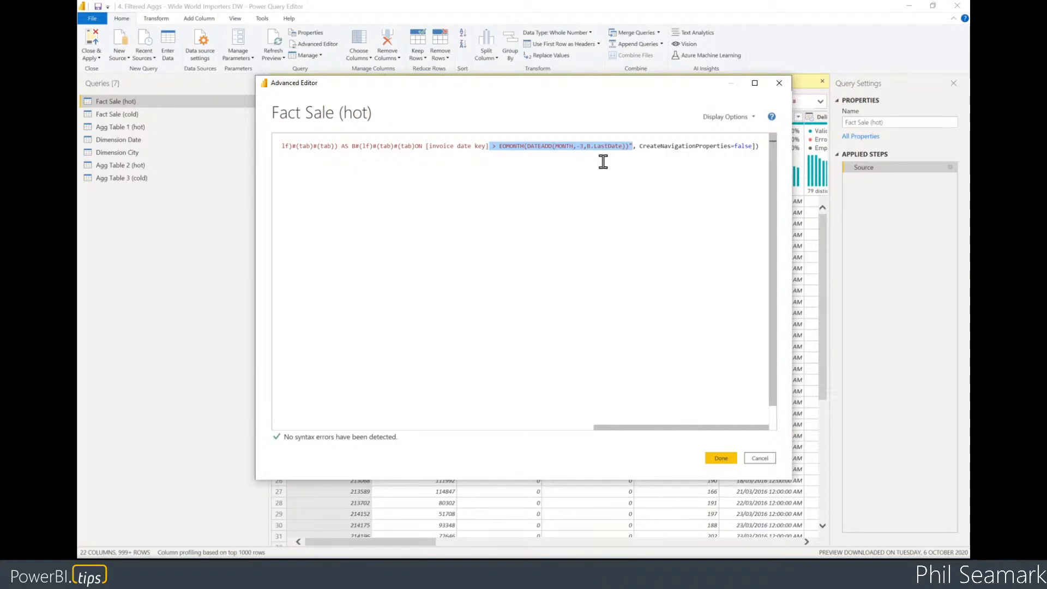
{"action": "left_click", "coordinate": [752, 457]}
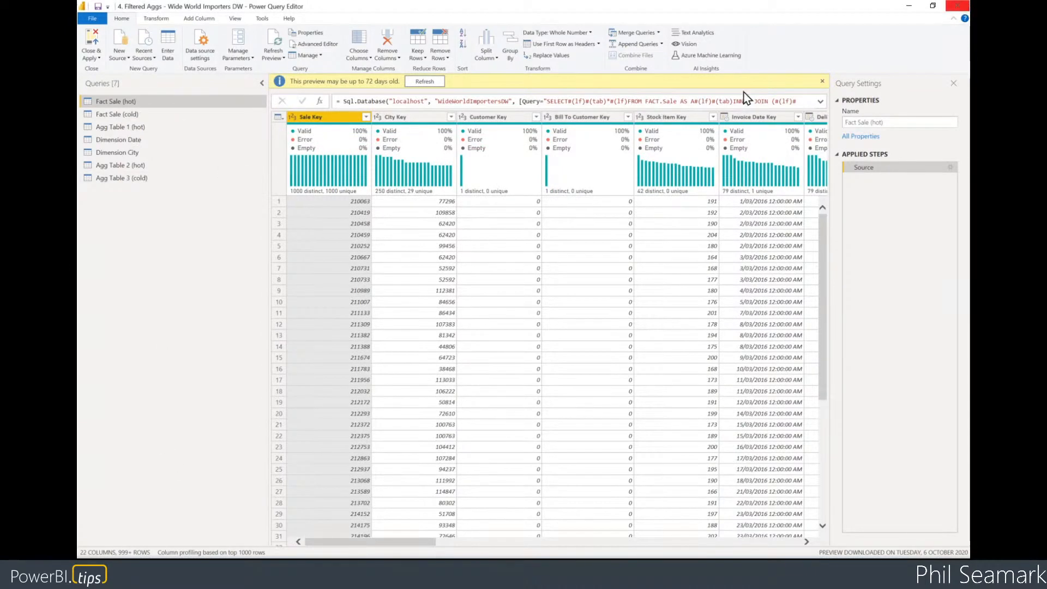
- Compare the Fact Sale (hot) and Fact Sale (cold) query previews with those of the hot aggregation tables
{"action": "left_click", "coordinate": [133, 129]}
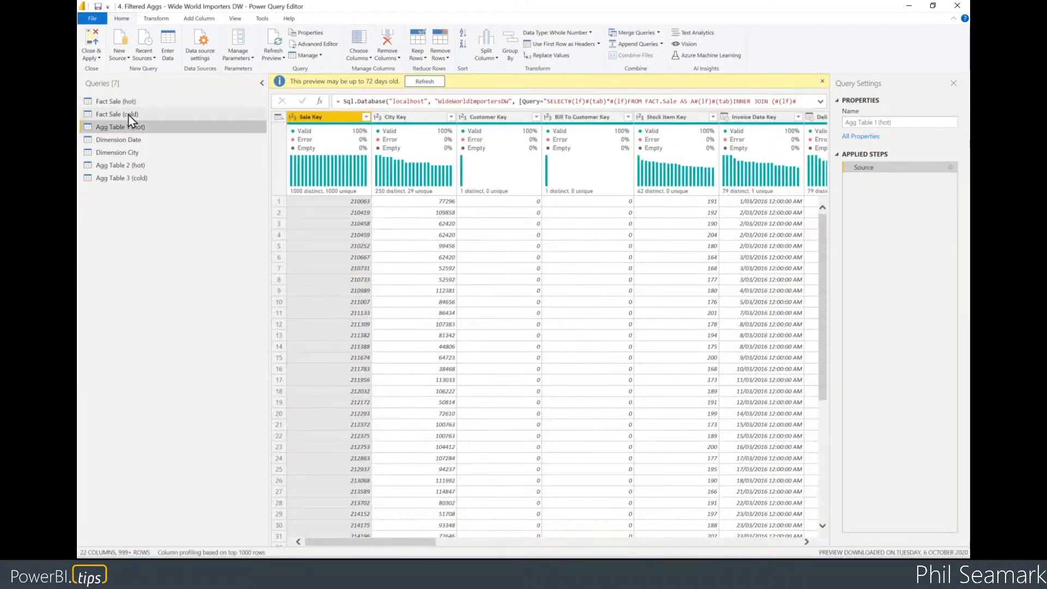
{"action": "left_click", "coordinate": [130, 114]}
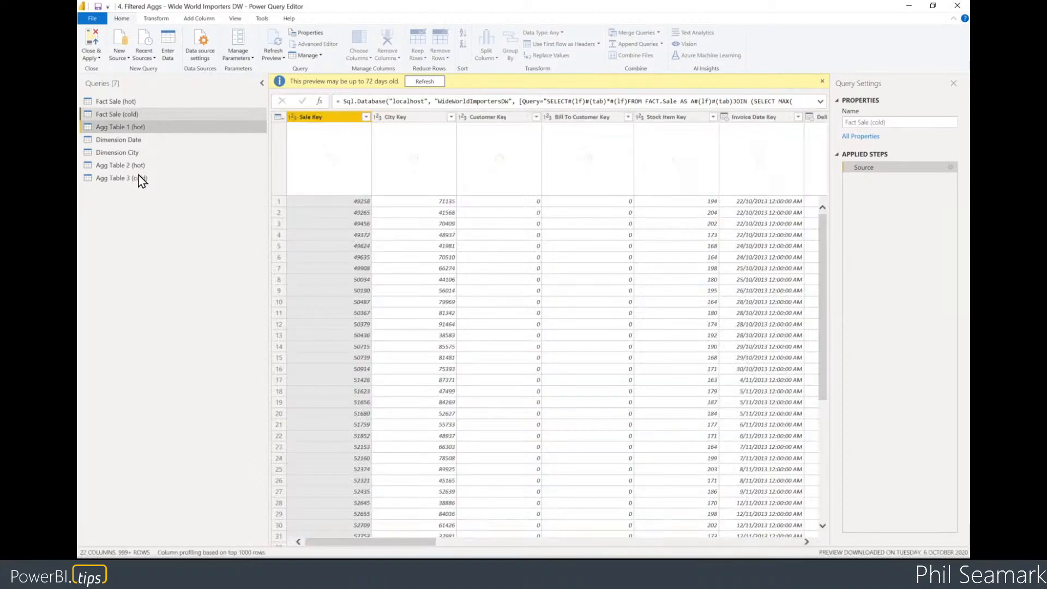
{"action": "left_click", "coordinate": [139, 171]}
{"action": "left_click", "coordinate": [130, 102]}
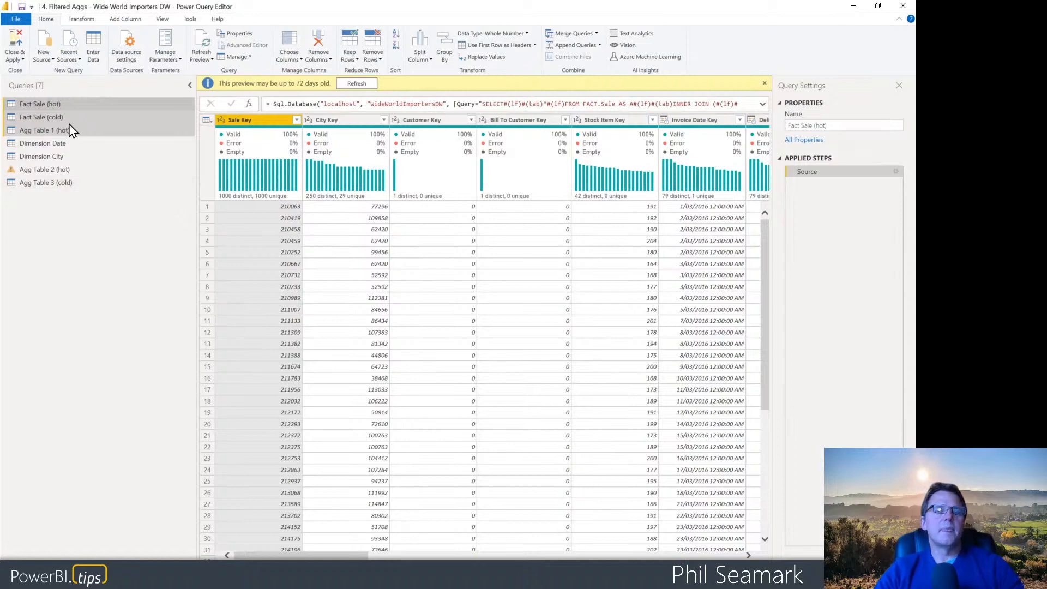
{"action": "left_click", "coordinate": [63, 107]}
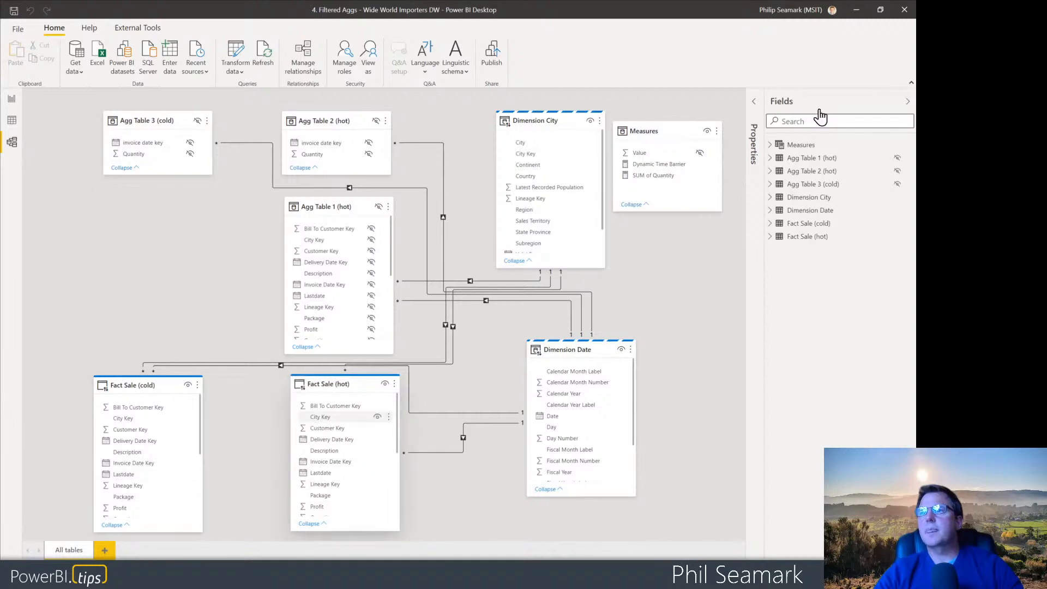
- Go to the report view and open the full, enlarged formula of the SUM of Quantity measure
{"action": "left_click", "coordinate": [770, 147]}
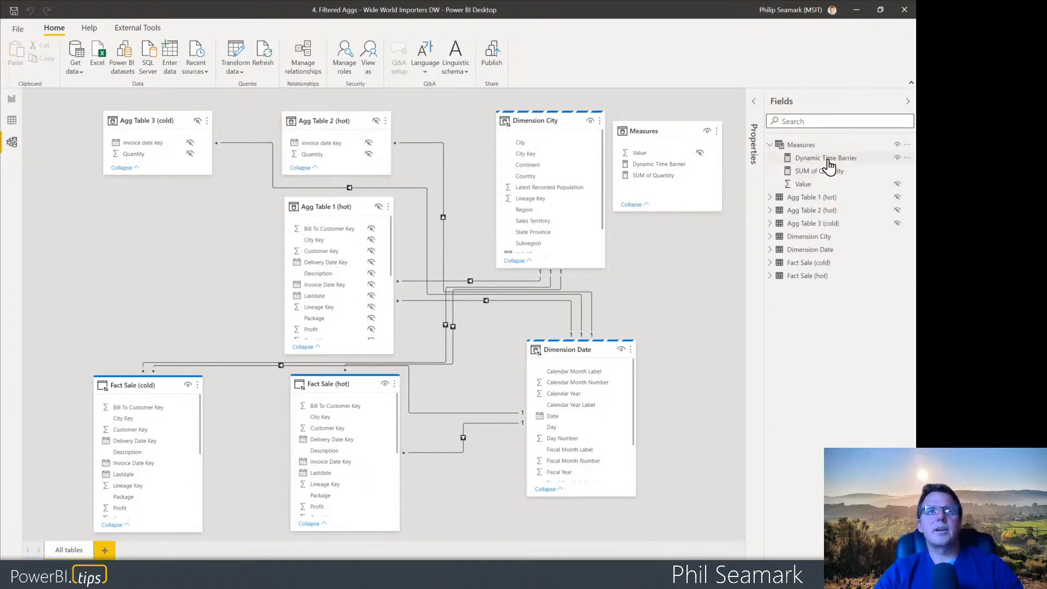
{"action": "left_click", "coordinate": [10, 101]}
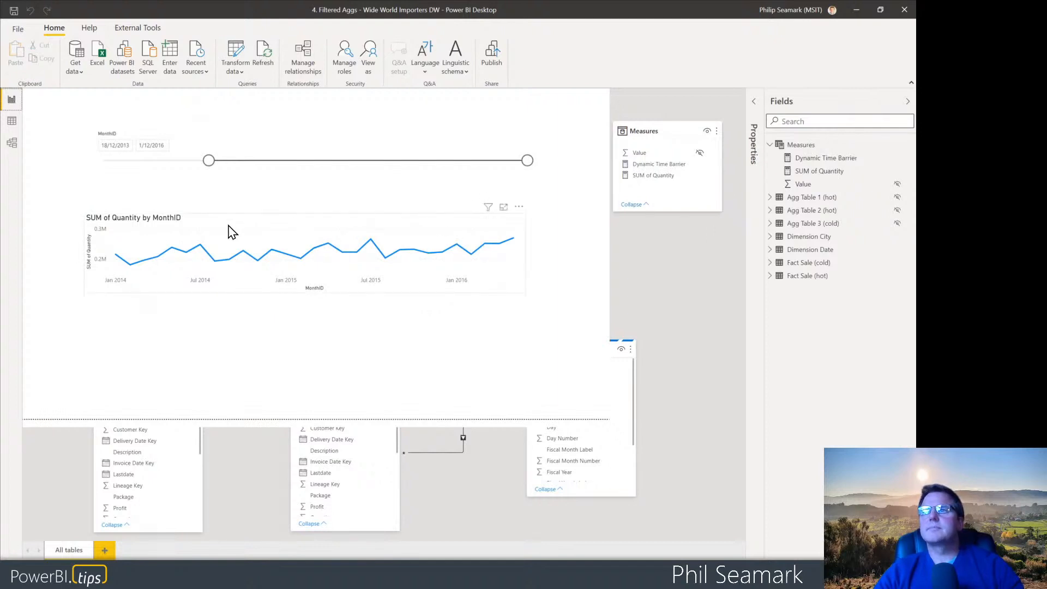
{"action": "left_click", "coordinate": [242, 229]}
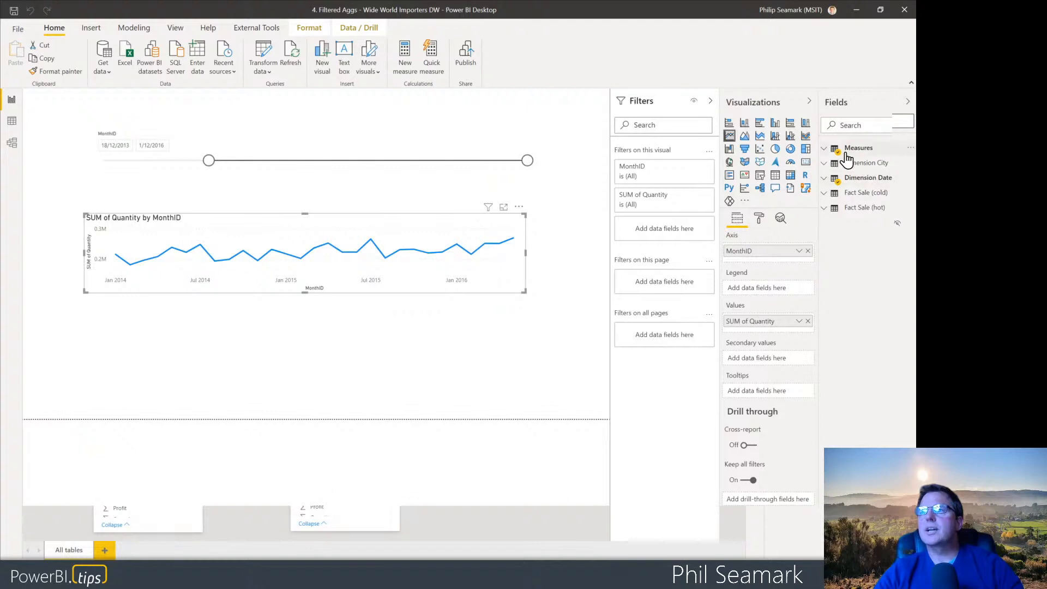
{"action": "left_click", "coordinate": [875, 152]}
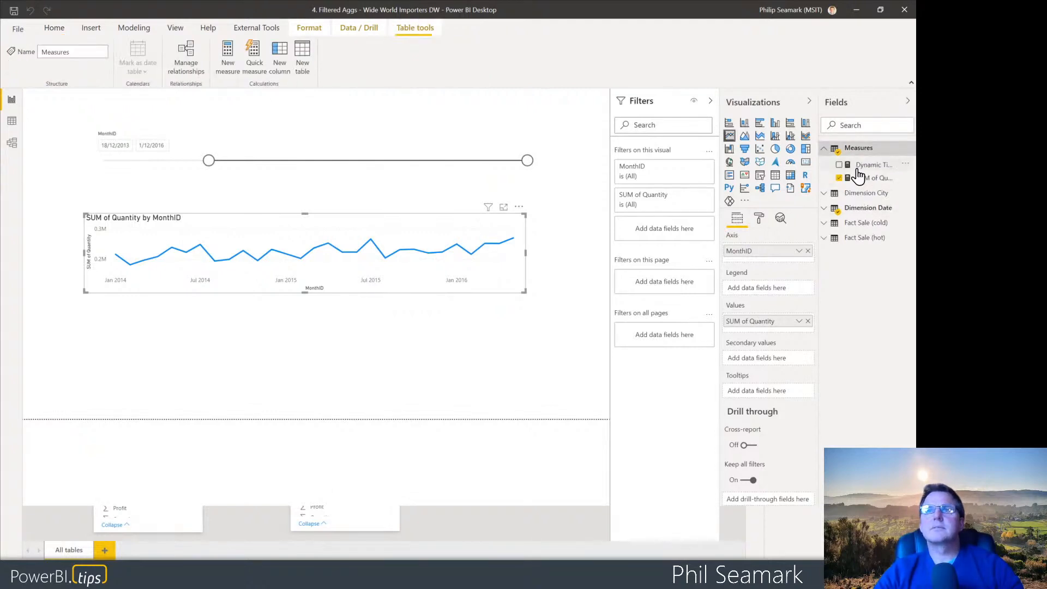
{"action": "left_click", "coordinate": [874, 179]}
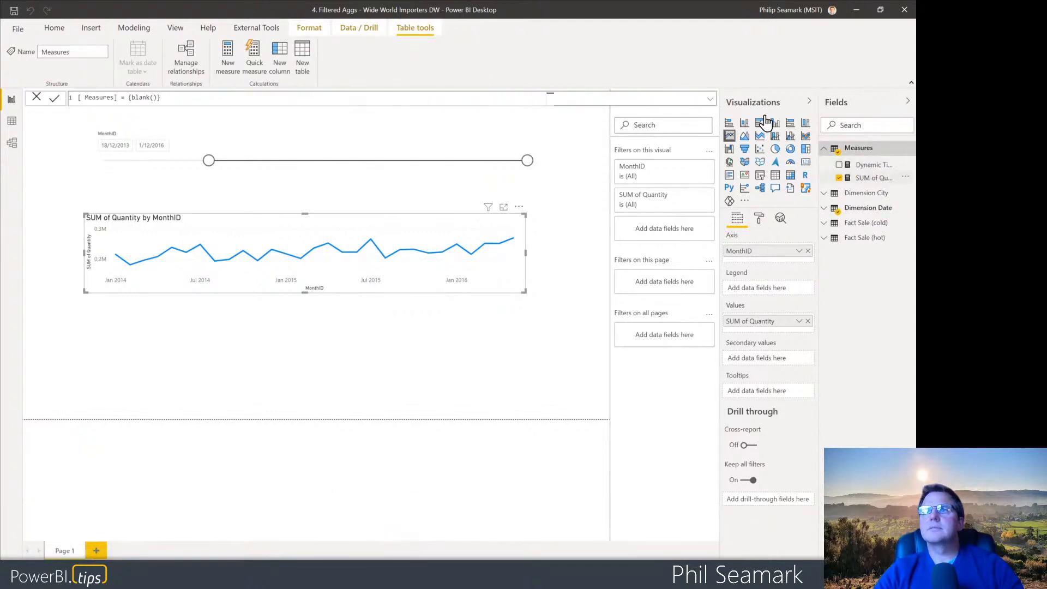
{"action": "left_click", "coordinate": [709, 100]}
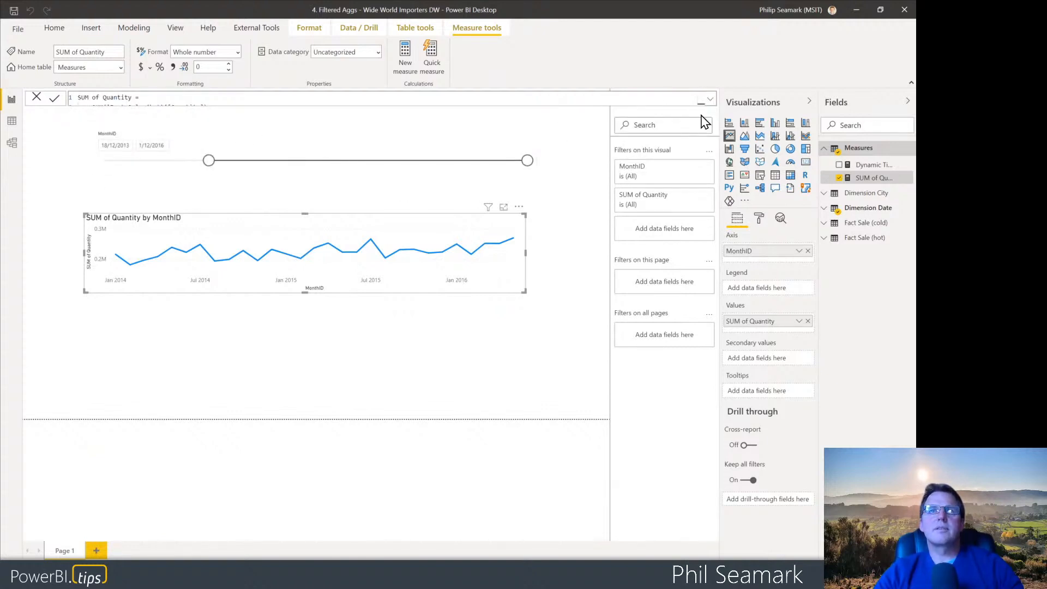
{"action": "left_click", "coordinate": [710, 101]}
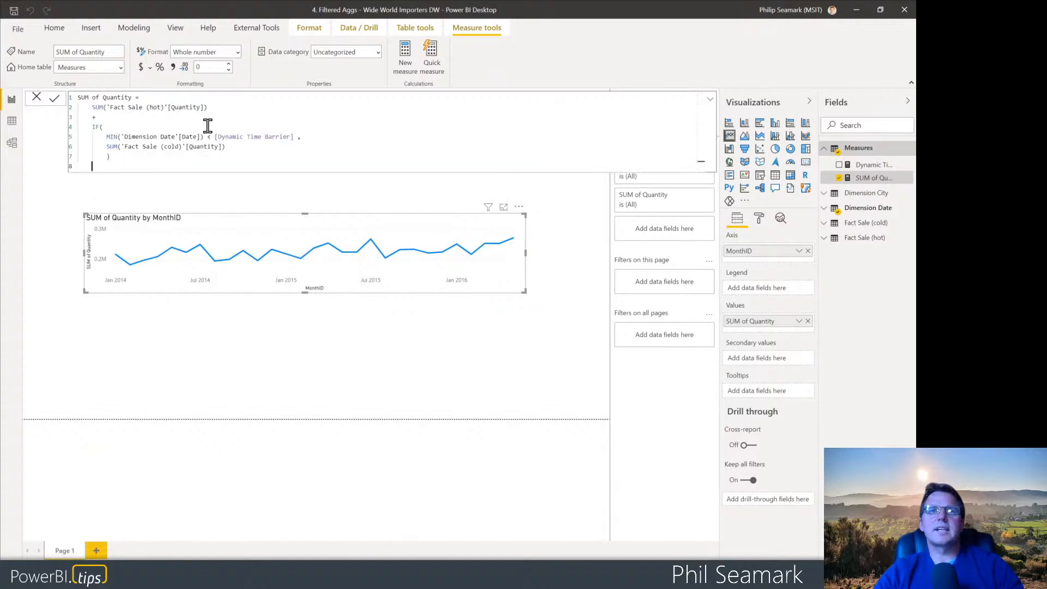
{"action": "scroll", "coordinate": [208, 125], "scroll_direction": "up", "scroll_amount": 1}
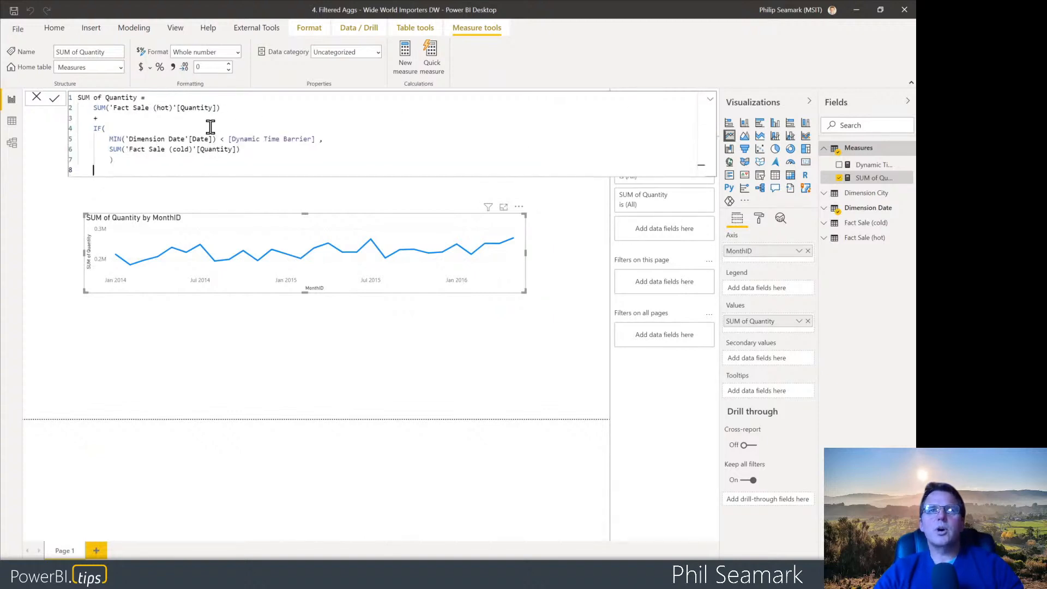
{"action": "scroll", "coordinate": [116, 141], "scroll_direction": "up", "scroll_amount": 1}
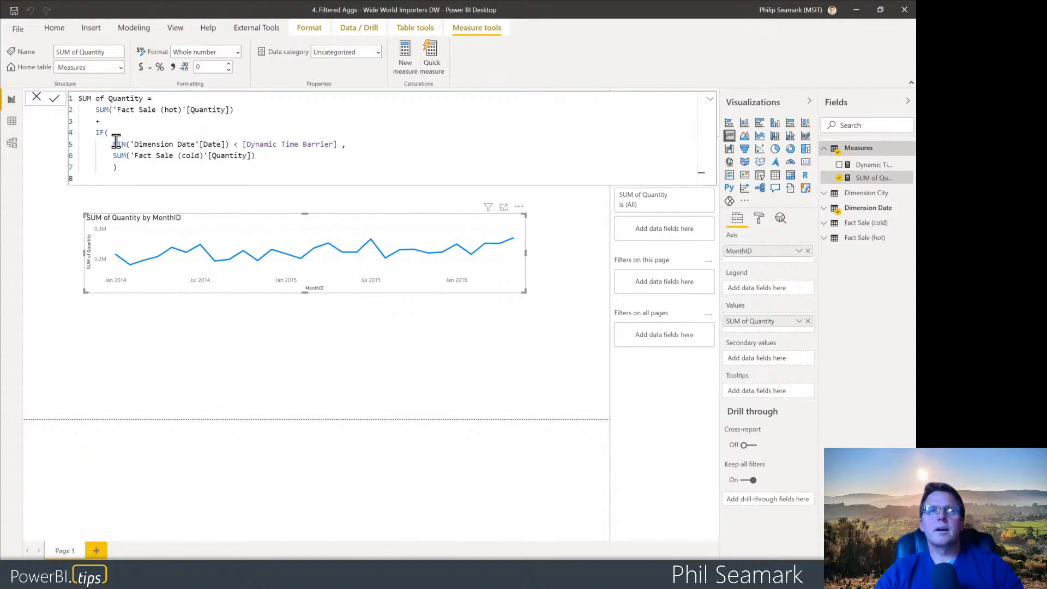
- Examine the hot sum, the cold sum and the Dynamic Time Barrier condition in the SUM of Quantity formula, and collapse the formula
{"action": "left_click", "coordinate": [95, 110]}
{"action": "left_click", "coordinate": [233, 110], "text": "shift"}
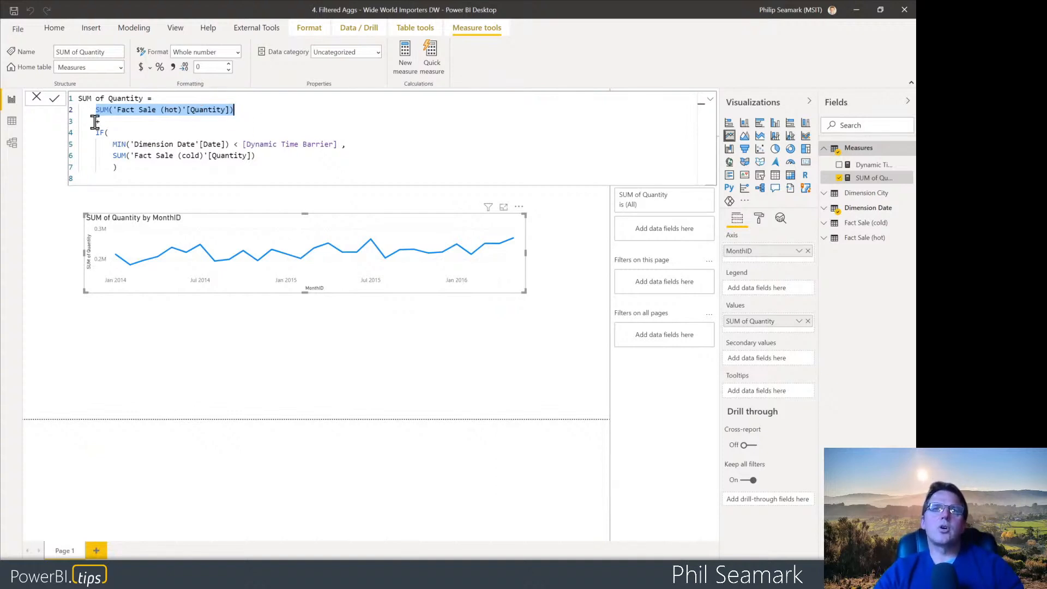
{"action": "left_click_drag", "start_coordinate": [112, 156], "coordinate": [254, 156]}
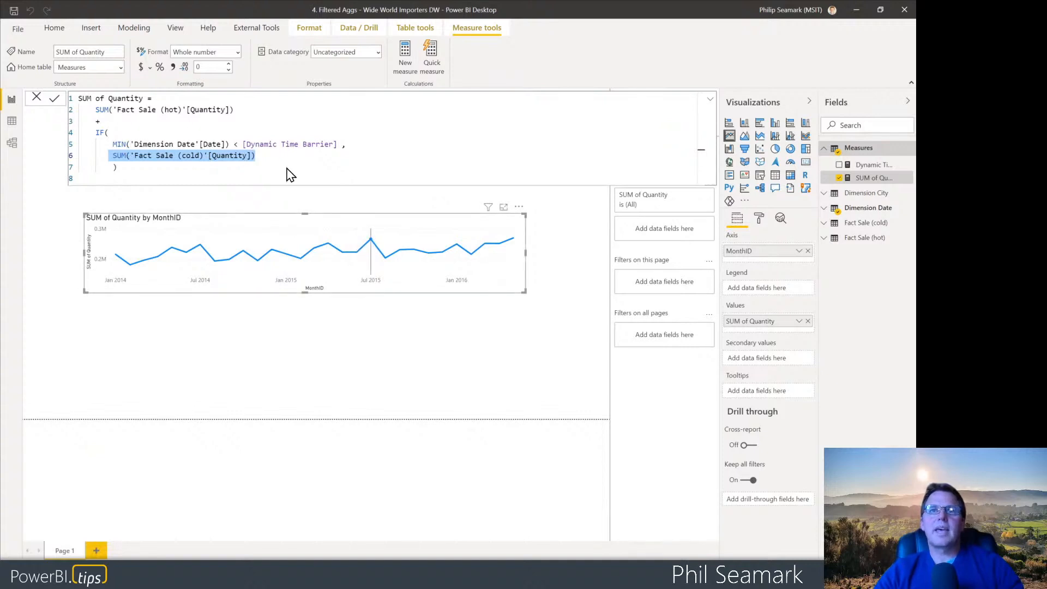
{"action": "left_click_drag", "start_coordinate": [243, 144], "coordinate": [339, 145]}
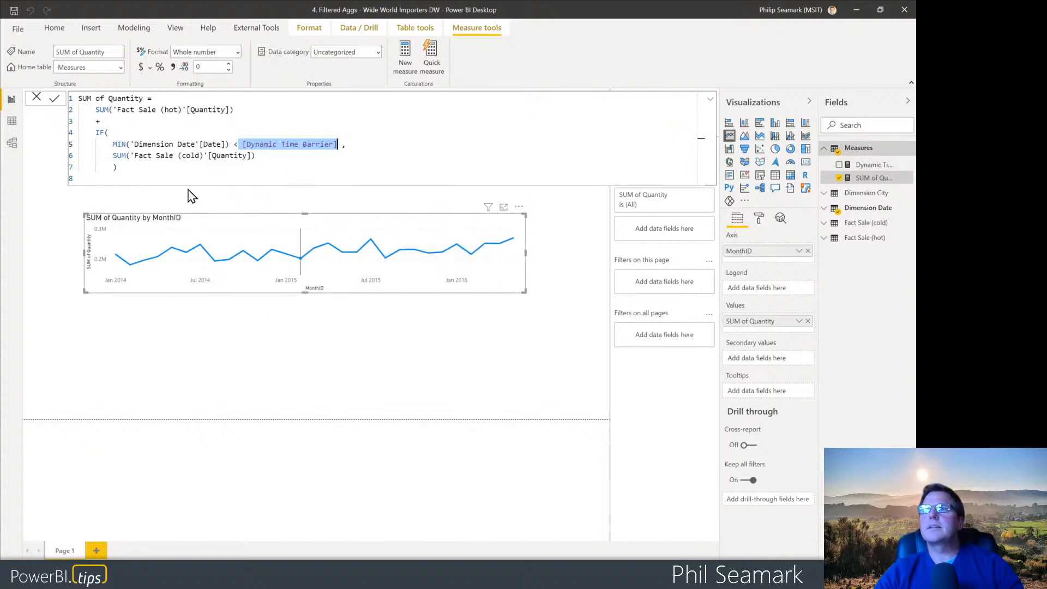
{"action": "left_click", "coordinate": [711, 103]}
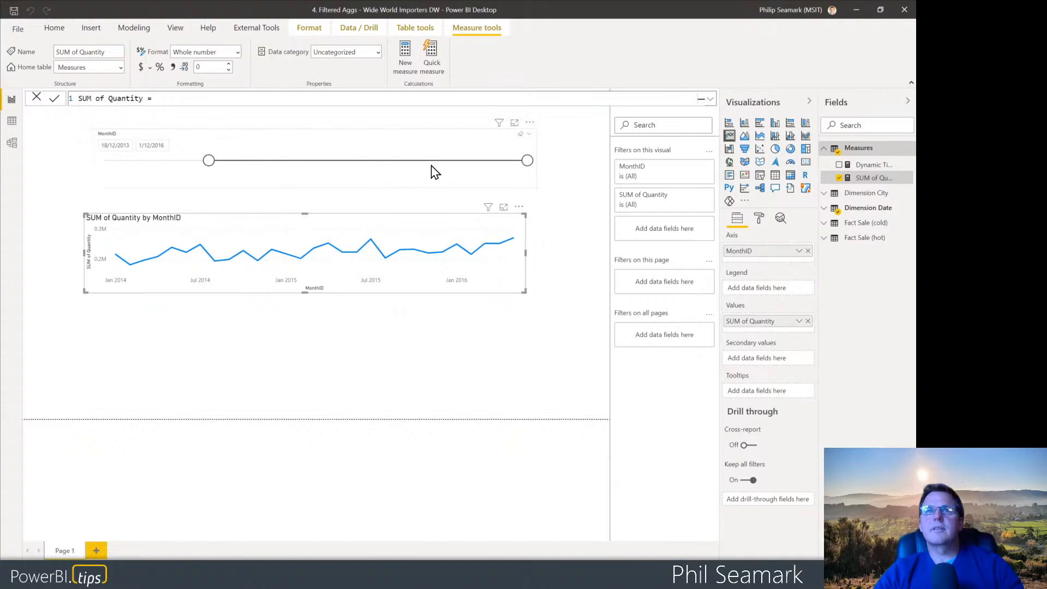
- Start the MonthID slicer range at 12/08/2015 and add a card showing Dynamic Time Barrier below the line chart
{"action": "left_click_drag", "start_coordinate": [208, 162], "coordinate": [474, 164]}
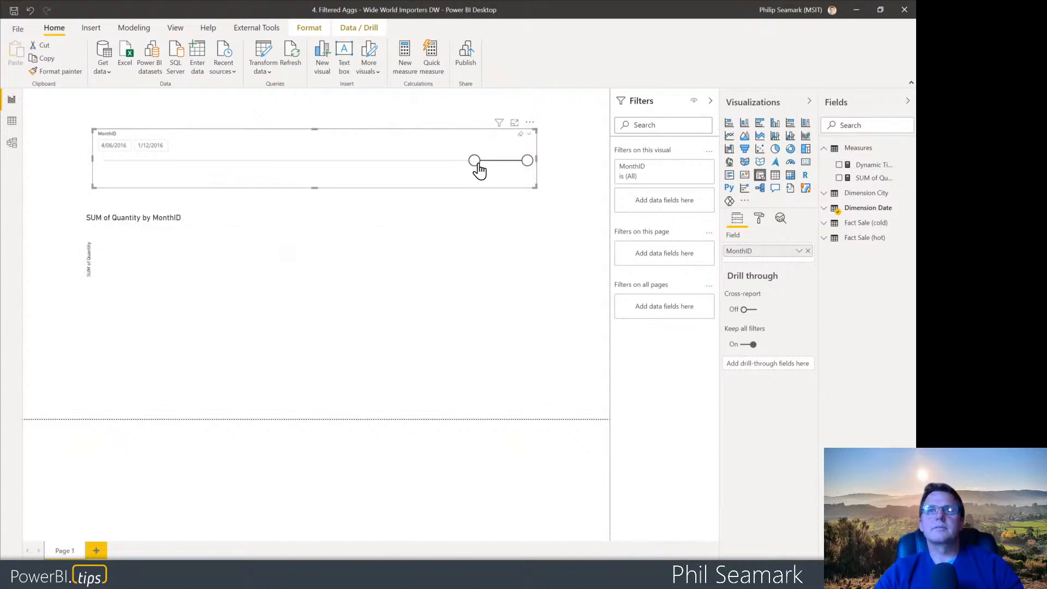
{"action": "left_click_drag", "start_coordinate": [475, 164], "coordinate": [386, 162]}
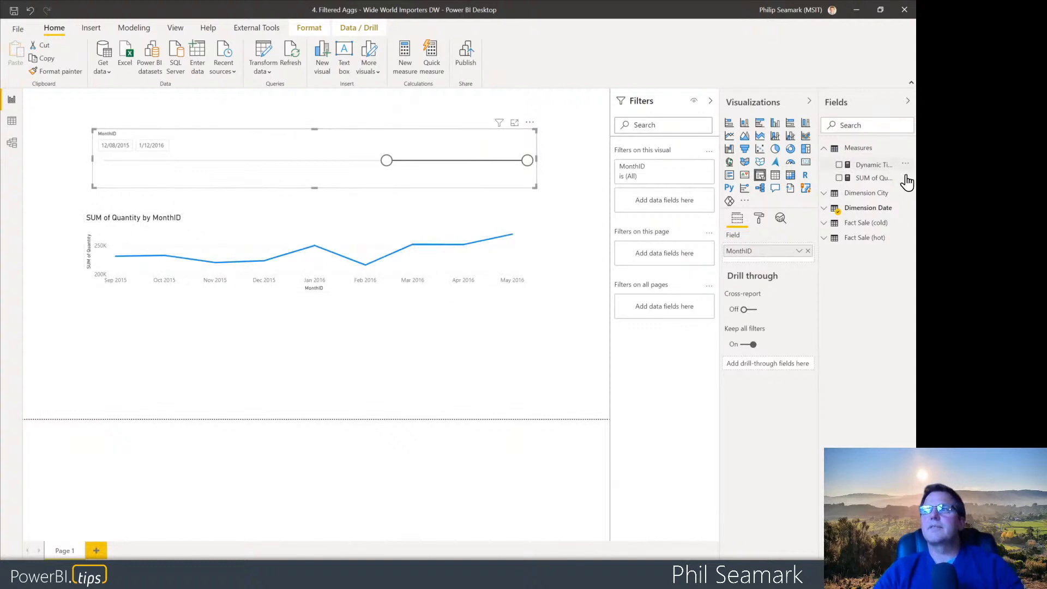
{"action": "left_click_drag", "start_coordinate": [861, 166], "coordinate": [392, 365]}
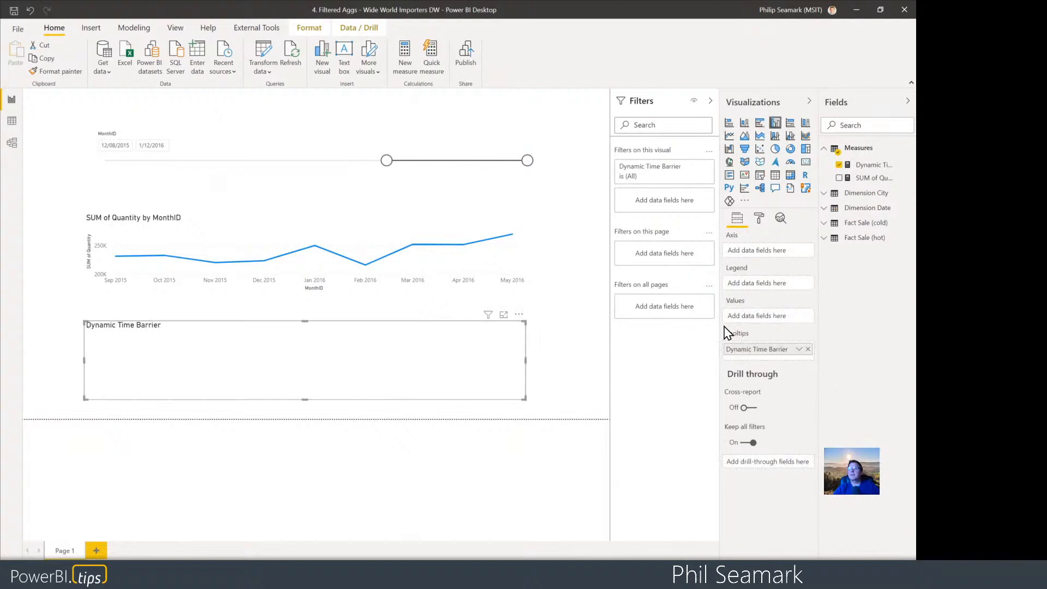
{"action": "left_click", "coordinate": [803, 163]}
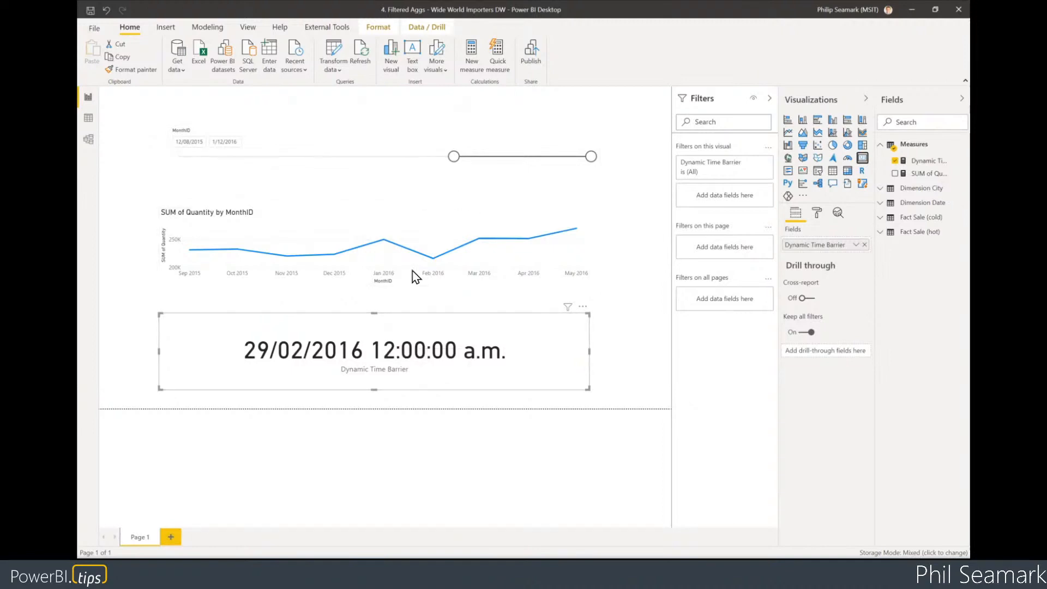
{"action": "mouse_move", "coordinate": [420, 236]}
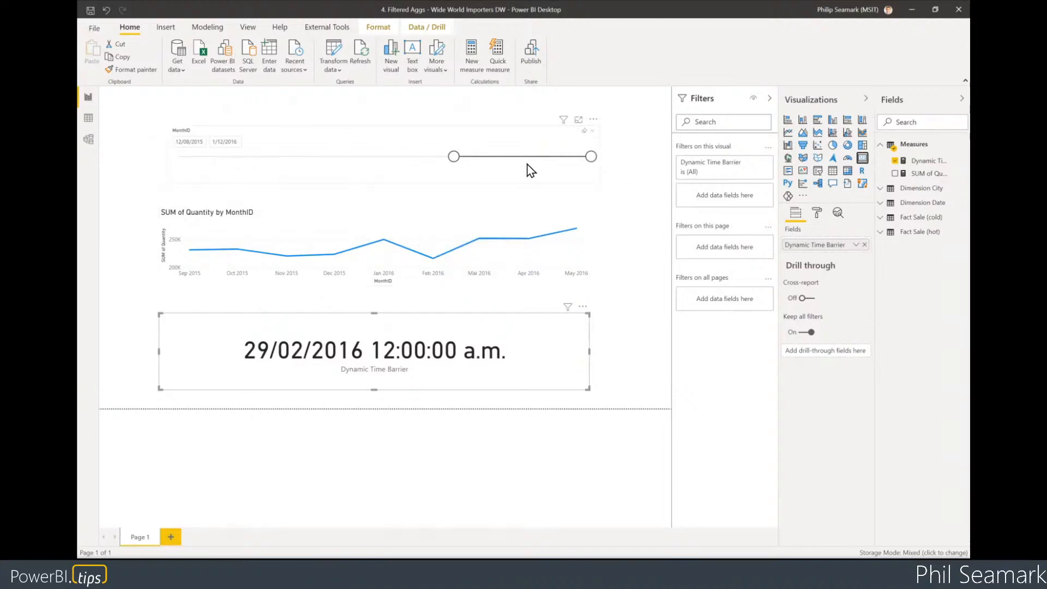
- Launch DAX Studio on the model and enter an EVALUATE query calculating [SUM of Quantity], with the Texas TREATAS filter commented out
{"action": "left_click", "coordinate": [882, 189]}
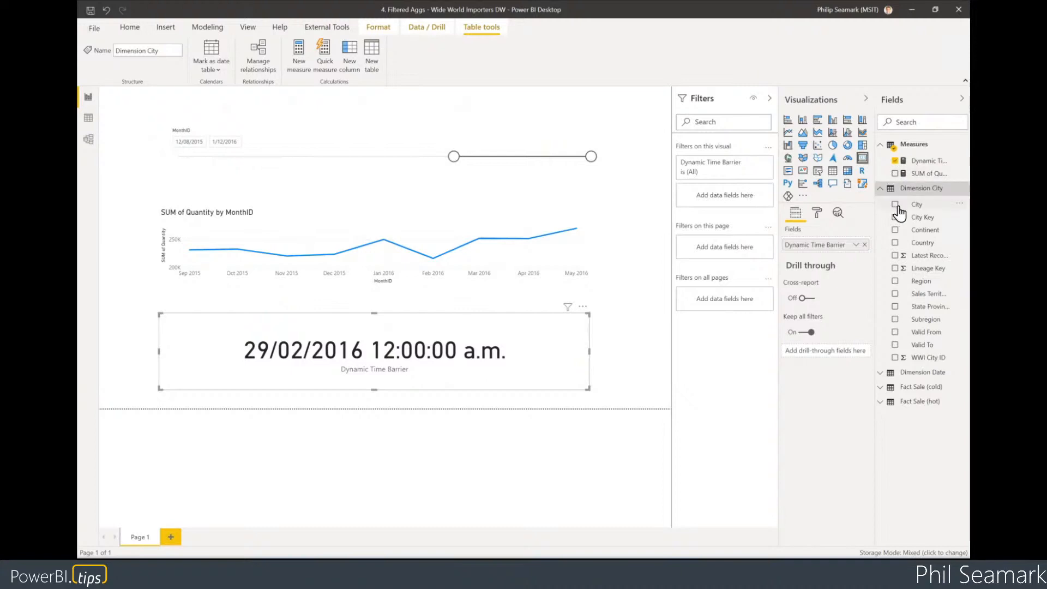
{"action": "left_click", "coordinate": [337, 29]}
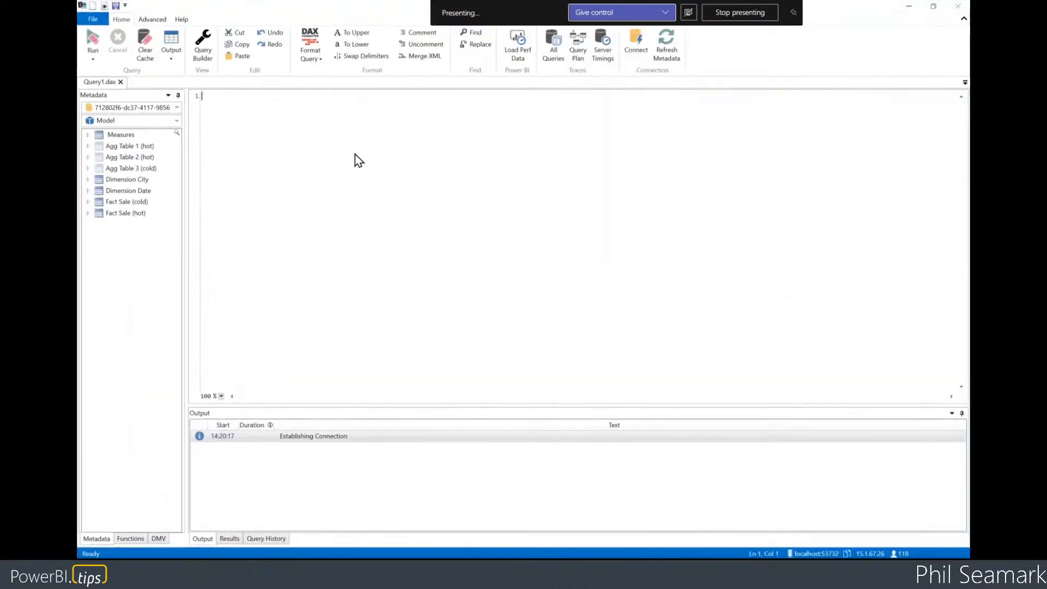
{"action": "type", "text": "EVALUATE { CALCULATE(     [SUM of Quantity]     //,TREATAS({\"Texas\"},'Dimension City'[State Province])     ) }"}
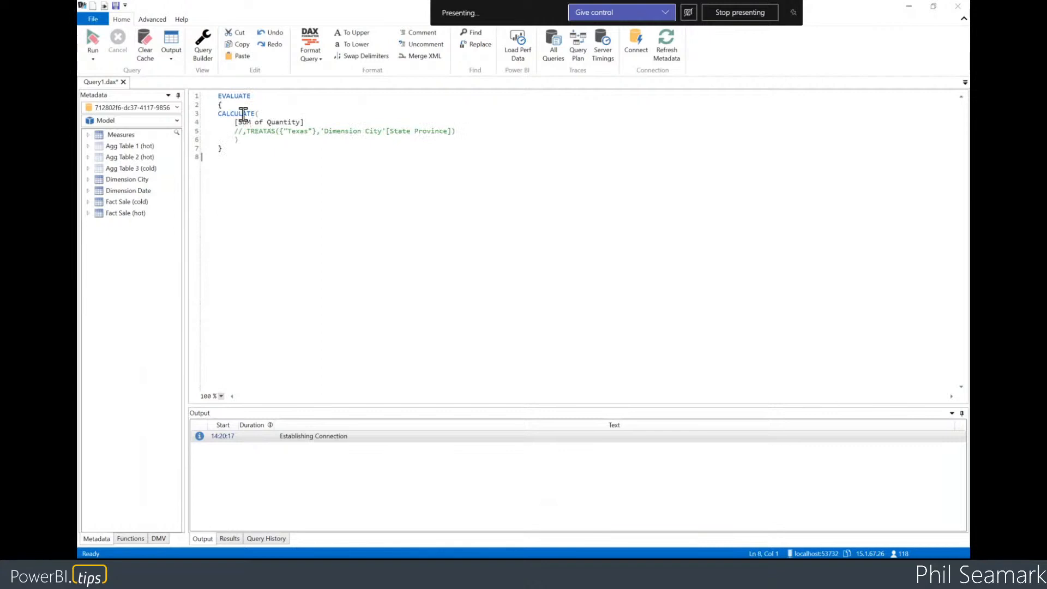
- Enable Server Timings, run the query, and inspect its scans in an enlarged timings area
{"action": "left_click", "coordinate": [602, 52]}
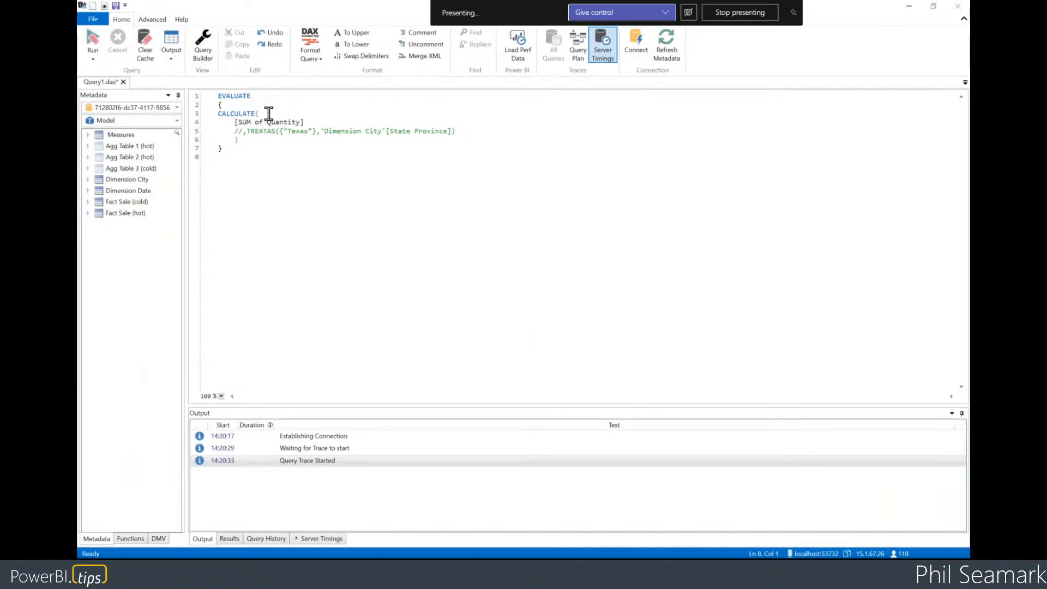
{"action": "left_click", "coordinate": [93, 42]}
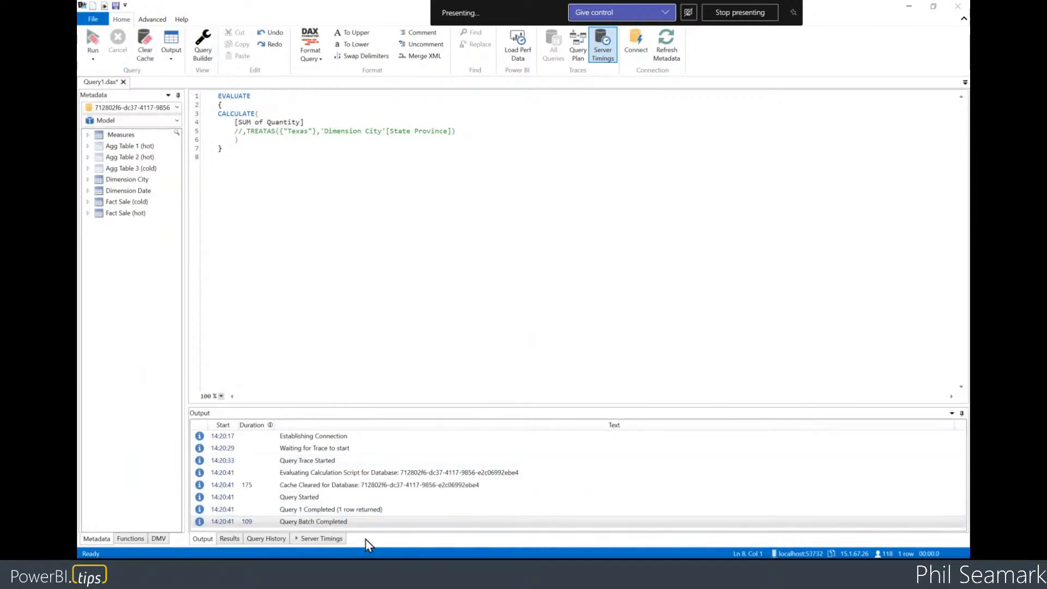
{"action": "left_click", "coordinate": [317, 539]}
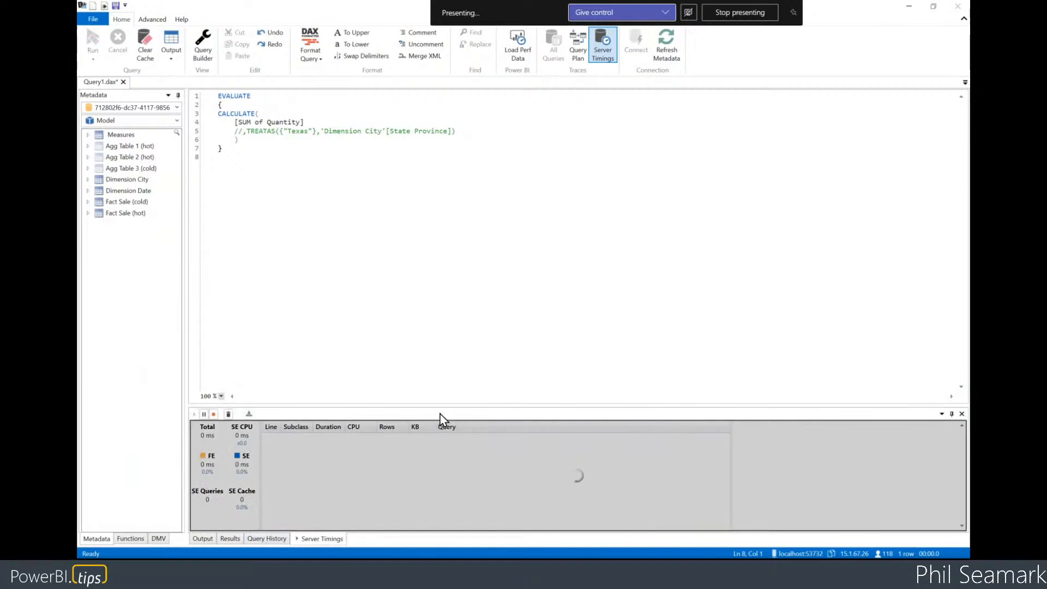
{"action": "left_click_drag", "start_coordinate": [444, 404], "coordinate": [453, 281]}
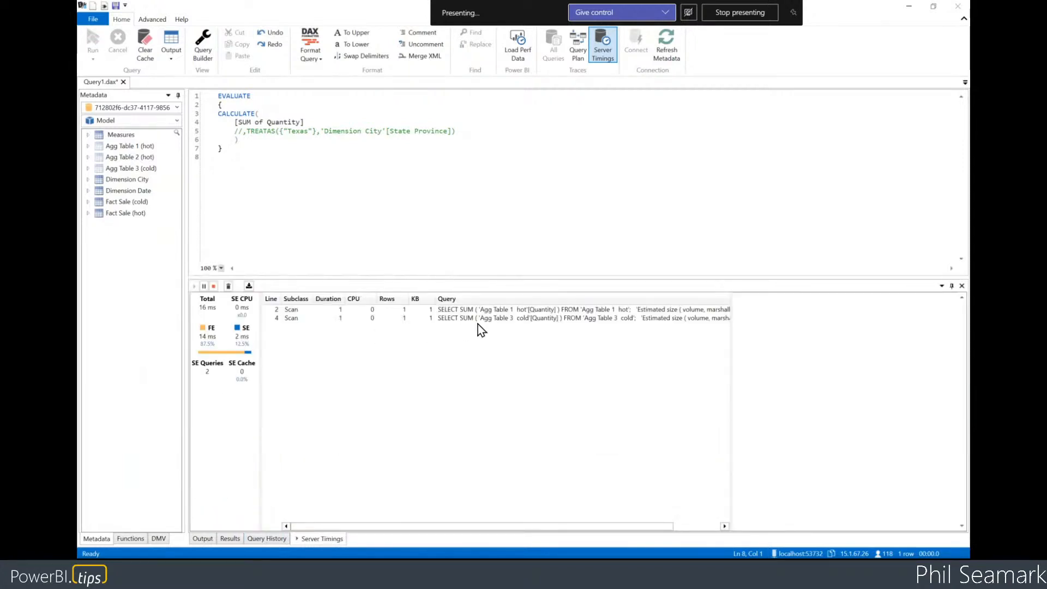
{"action": "left_click", "coordinate": [494, 311]}
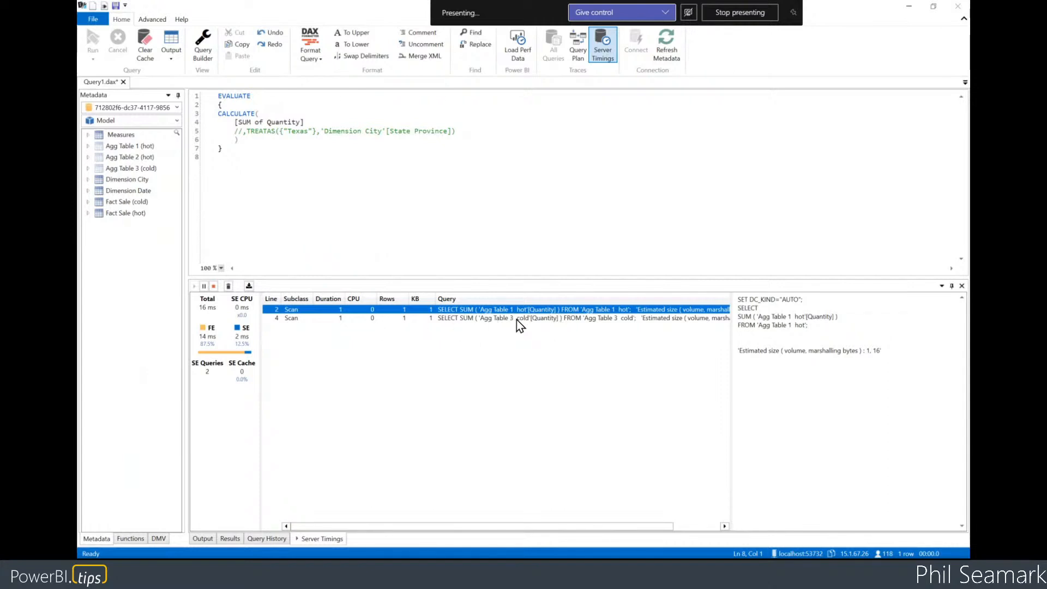
- Uncomment the TREATAS filter for Texas on 'Dimension City'[State Province] and rerun the query
{"action": "left_click", "coordinate": [242, 130]}
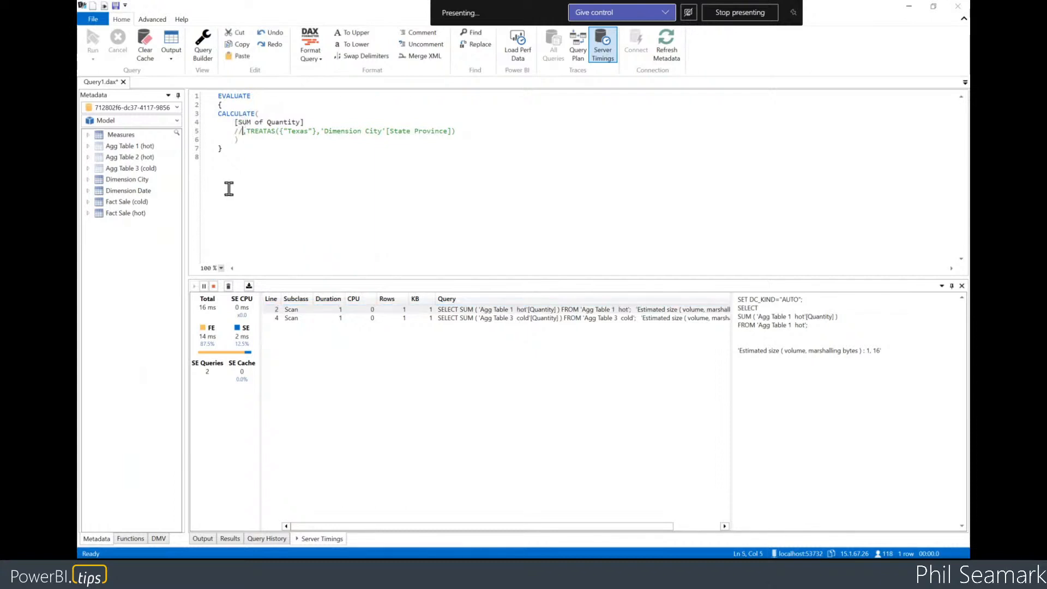
{"action": "key", "text": "BackSpace"}
{"action": "key", "text": "BackSpace"}
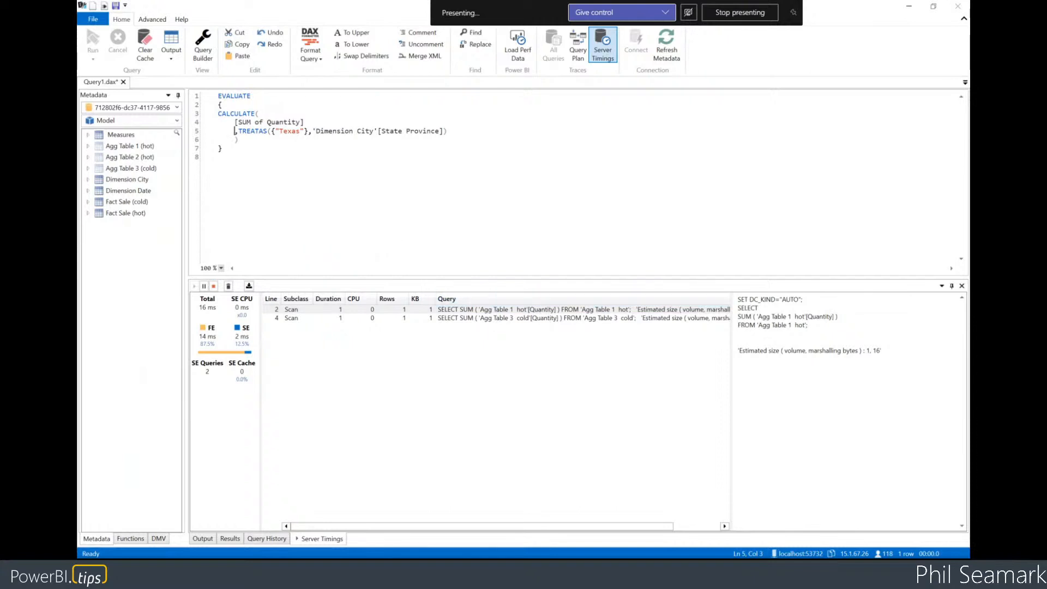
{"action": "left_click", "coordinate": [358, 207]}
{"action": "key", "text": "F5"}
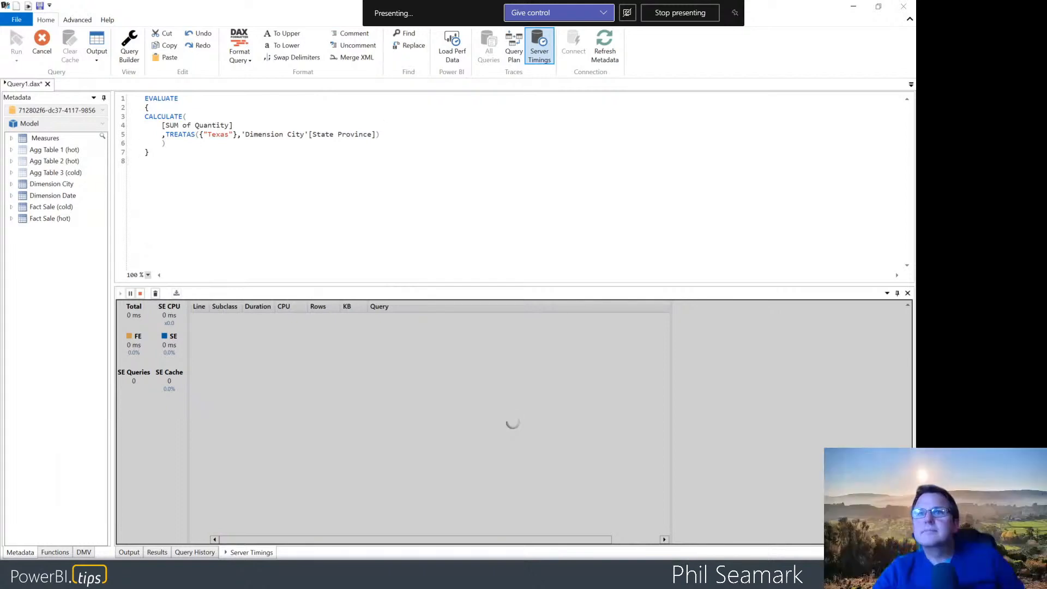
- Switch to Power BI Desktop, approve the native database queries, and open the model diagram
{"action": "key", "text": "alt+Tab"}
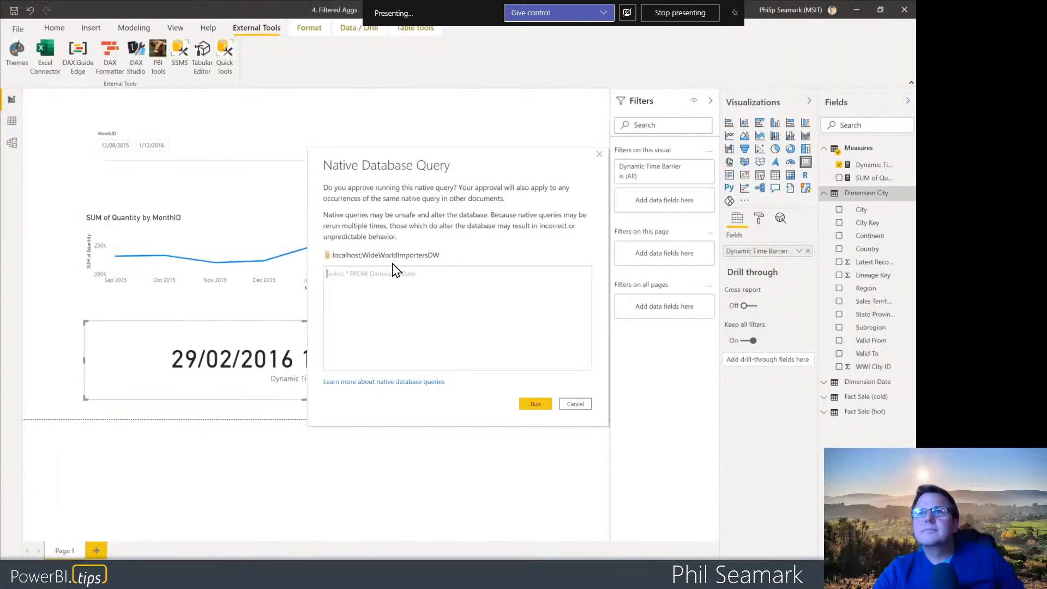
{"action": "left_click", "coordinate": [534, 404]}
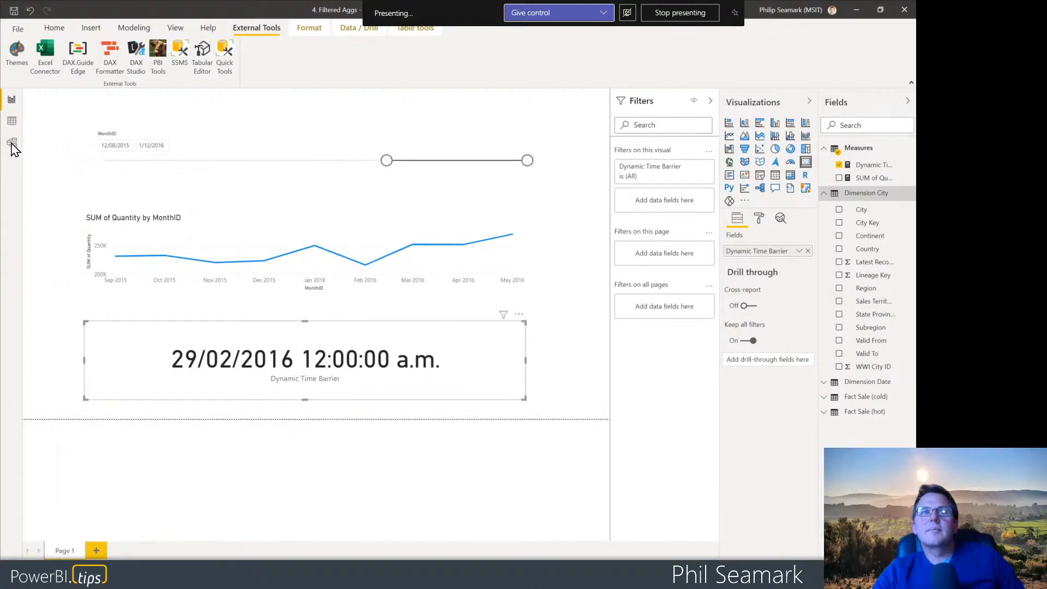
{"action": "left_click", "coordinate": [12, 143]}
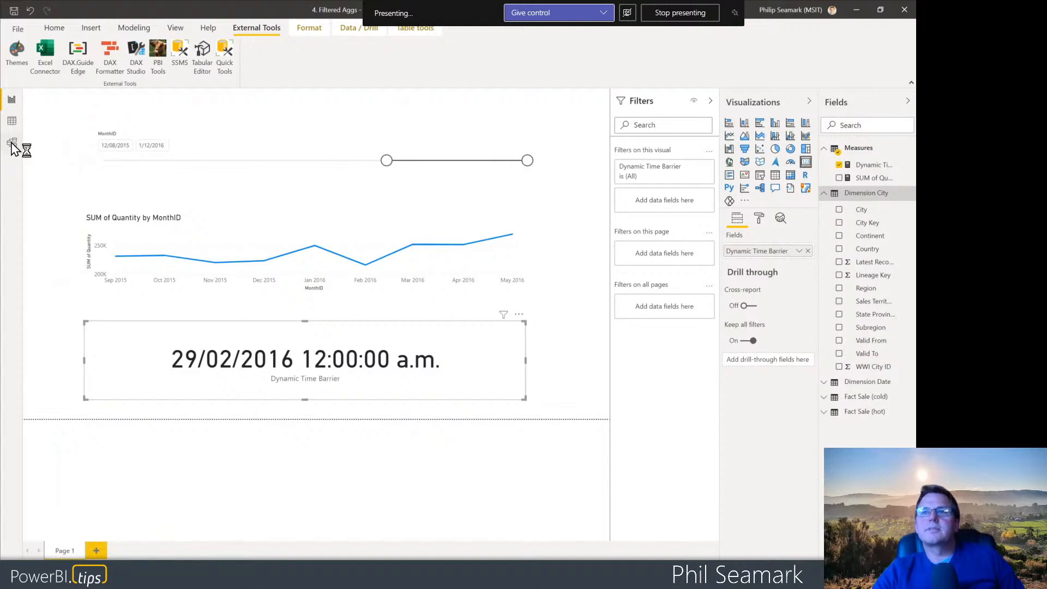
{"action": "left_click", "coordinate": [546, 404]}
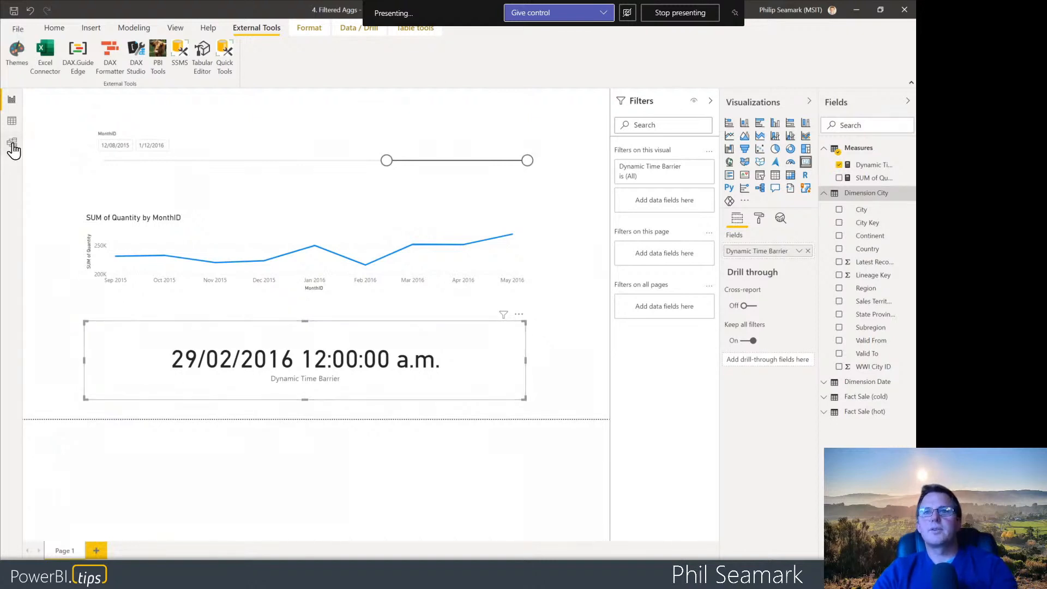
{"action": "left_click", "coordinate": [12, 144]}
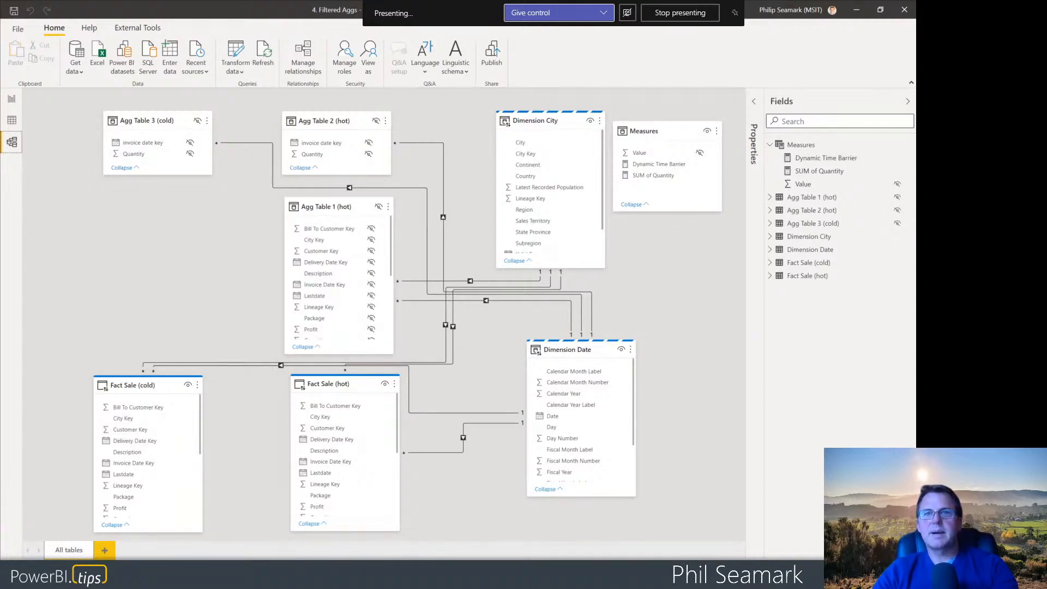
- Review the Texas query's server timings in DAX Studio, and switch to the Filtered Aggs slide
{"action": "key", "text": "alt+Tab"}
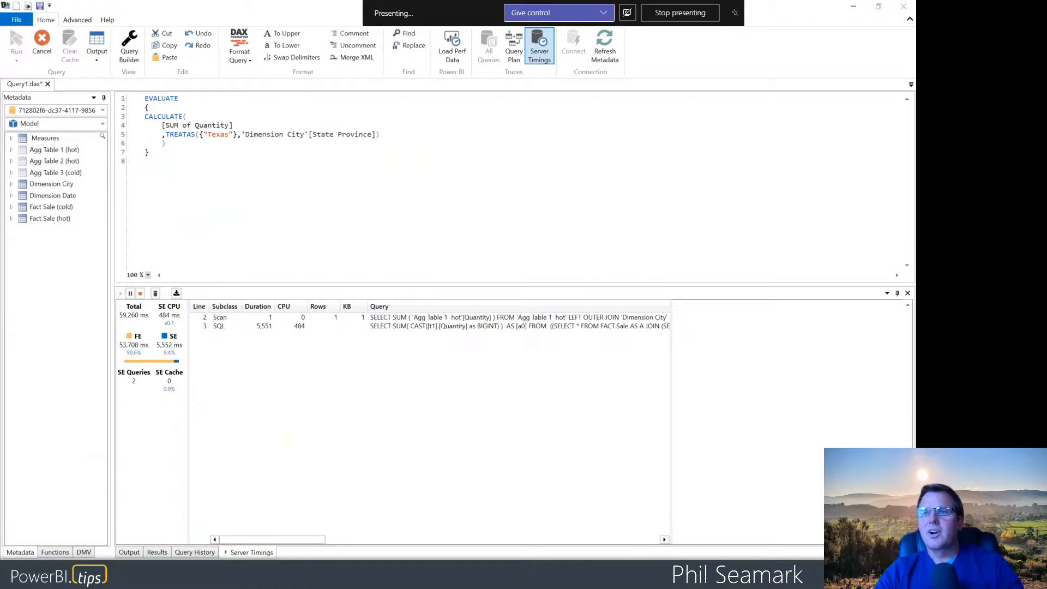
{"action": "key", "text": "alt+Tab"}
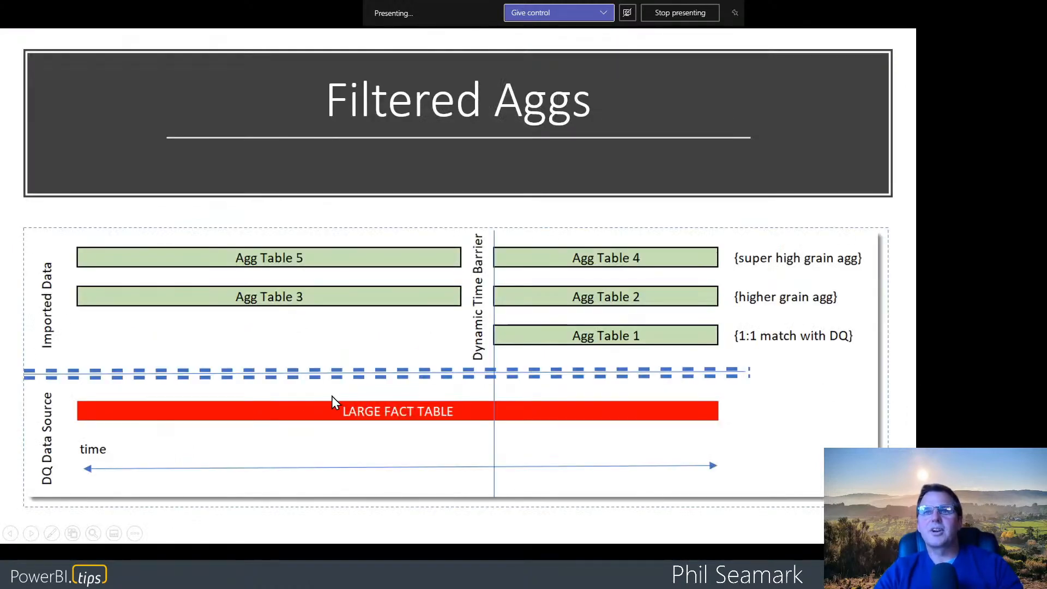